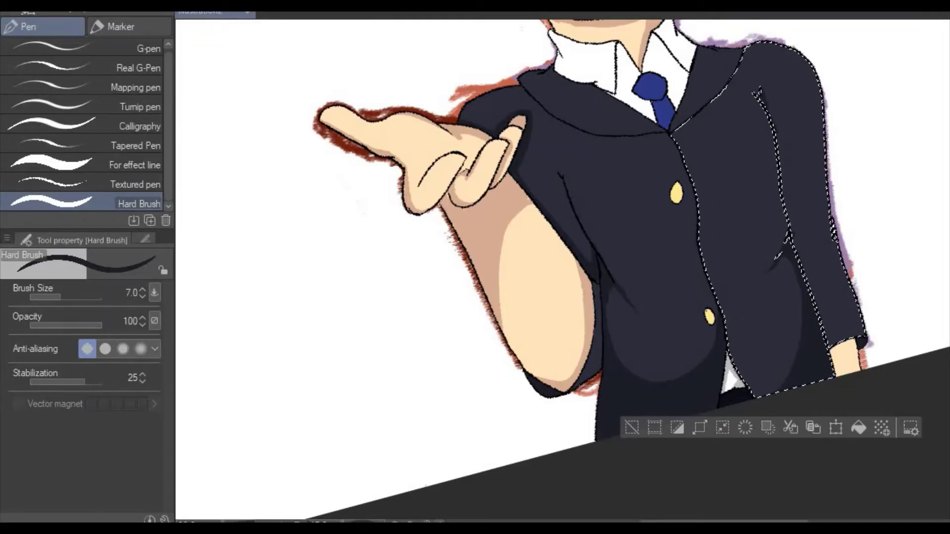
scroll(562, 271, "up", 10)
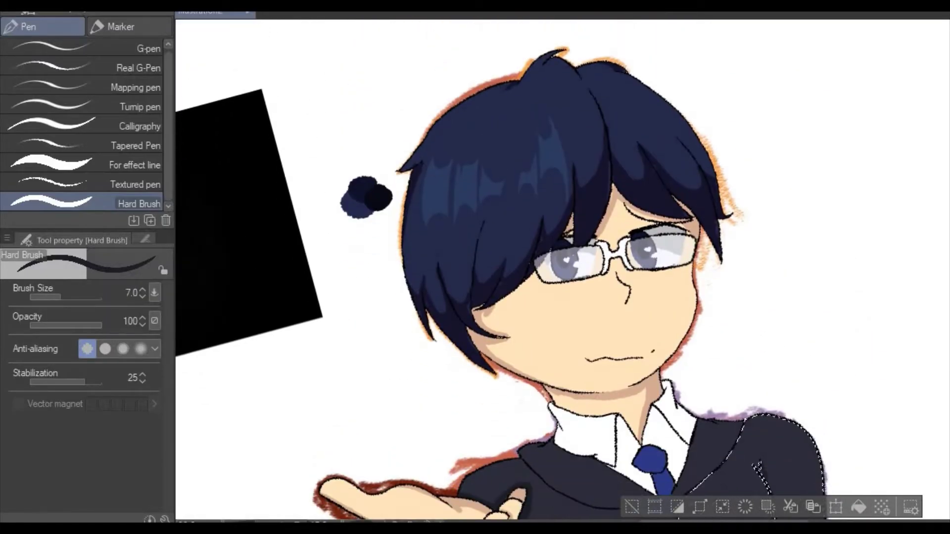
scroll(562, 270, "down", 5)
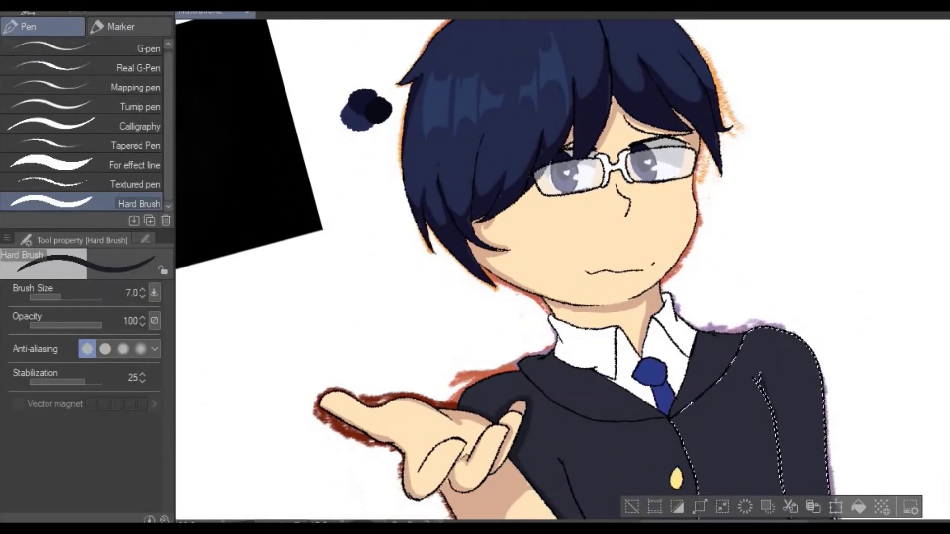
scroll(562, 270, "down", 3)
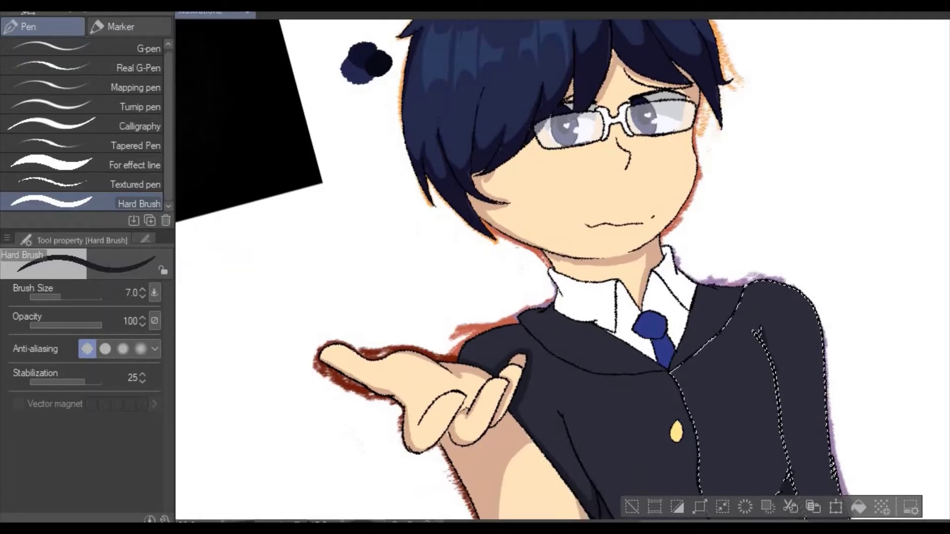
scroll(562, 270, "up", 1)
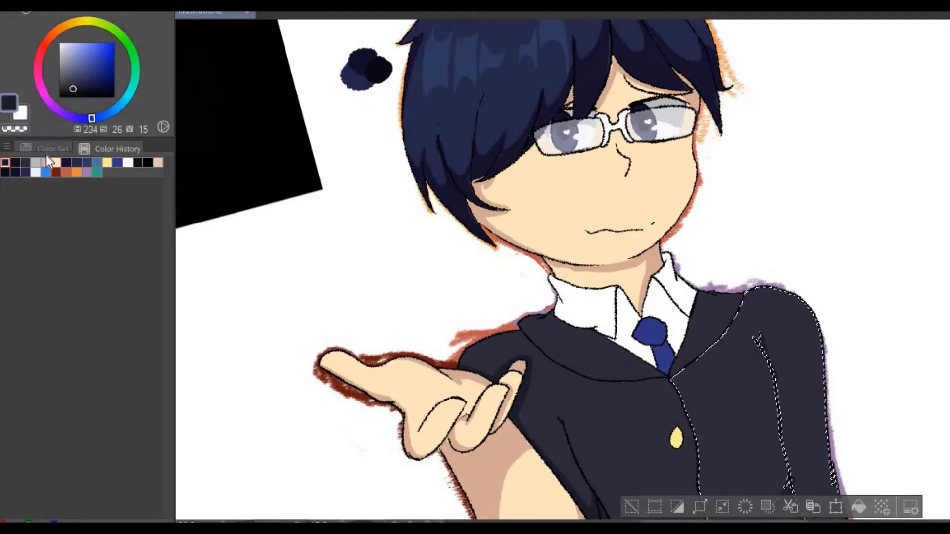
Try a Hard Brush test stroke on the selected jacket front in dark purple (hue 267, saturation 26, value 15) and undo it.
left_click(64, 114)
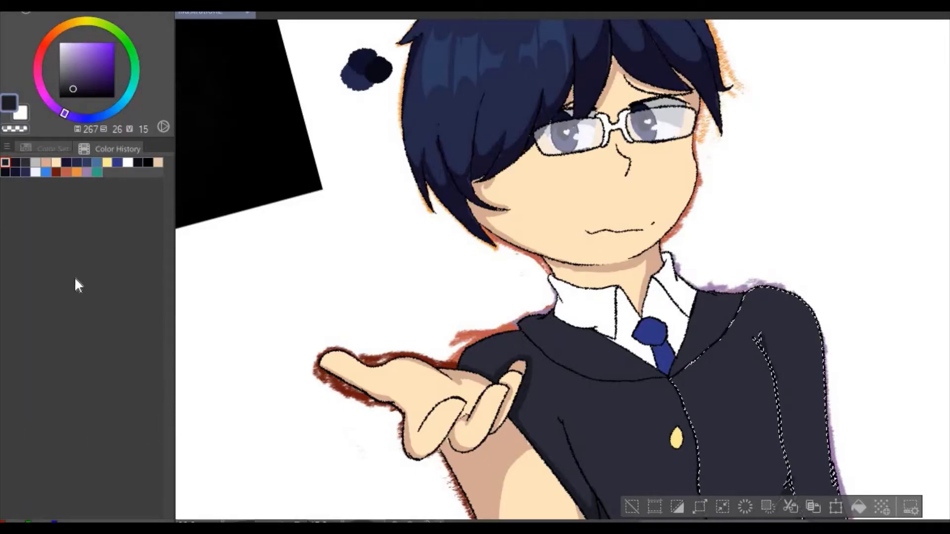
left_click(7, 146)
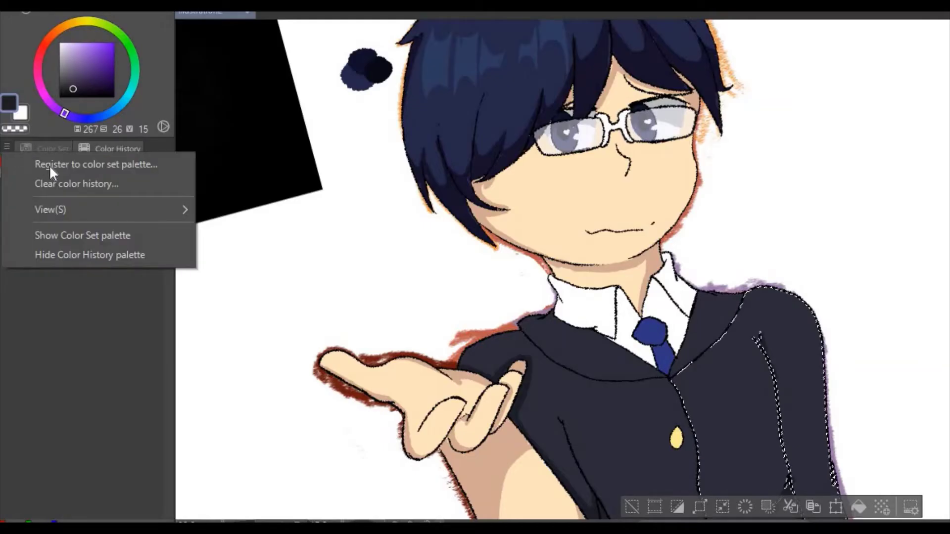
left_click(8, 144)
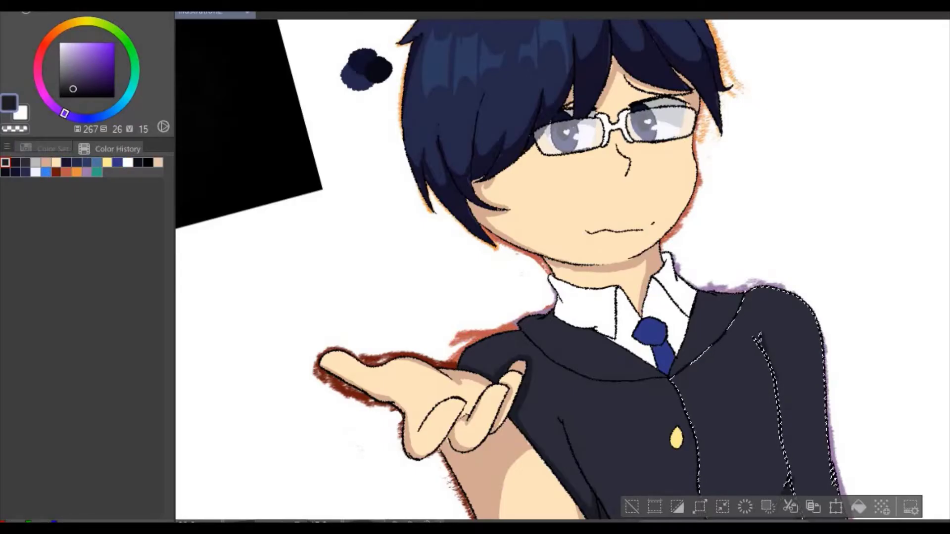
key("p")
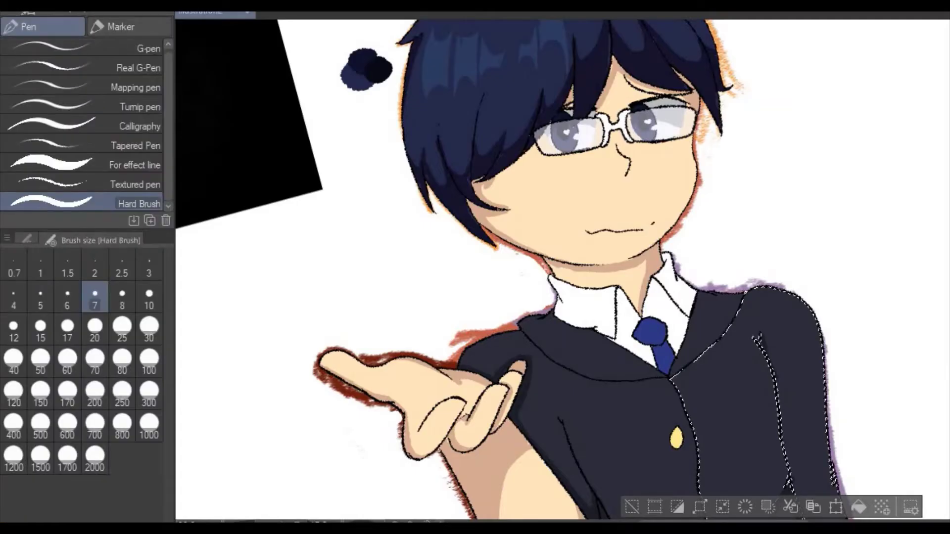
left_click(27, 240)
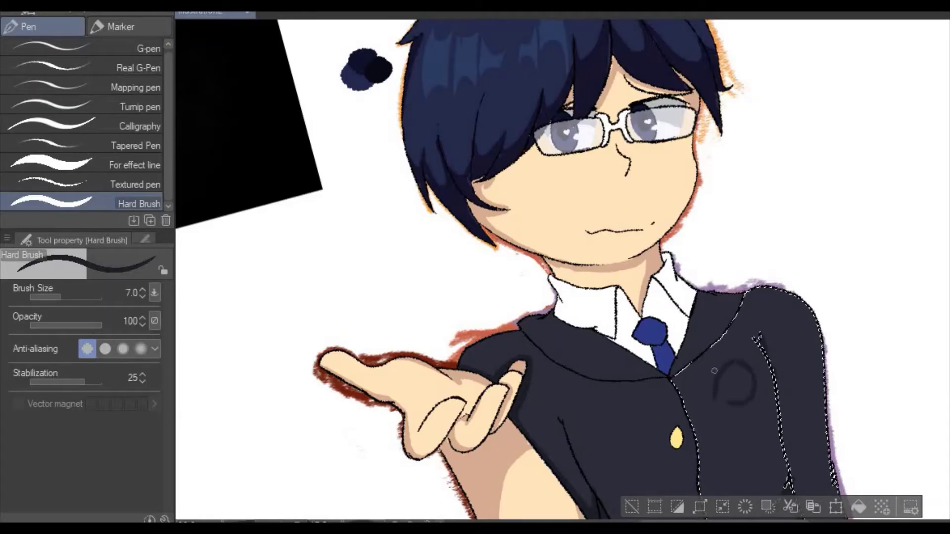
key("ctrl+z")
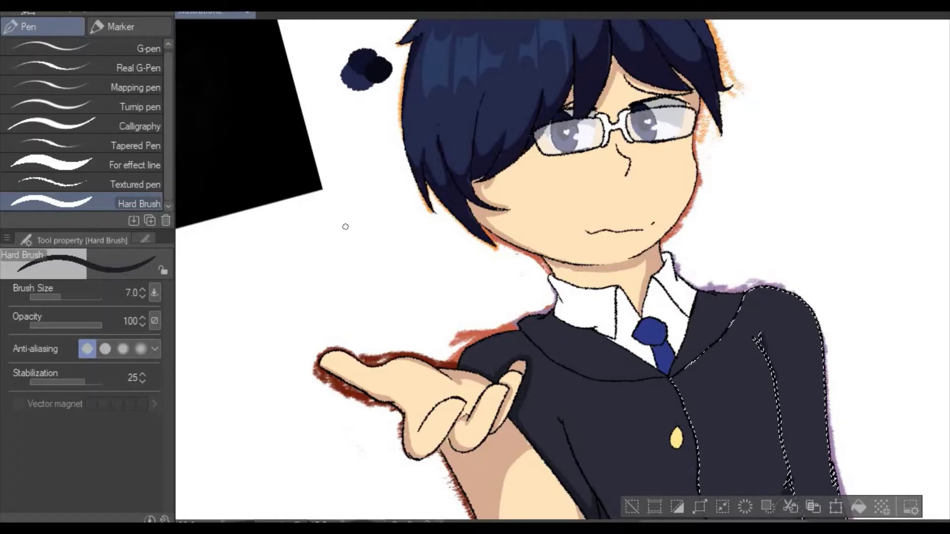
Clear the jacket selection and auto-select the blue tie knot, referring to the editing layer only.
left_click(640, 506)
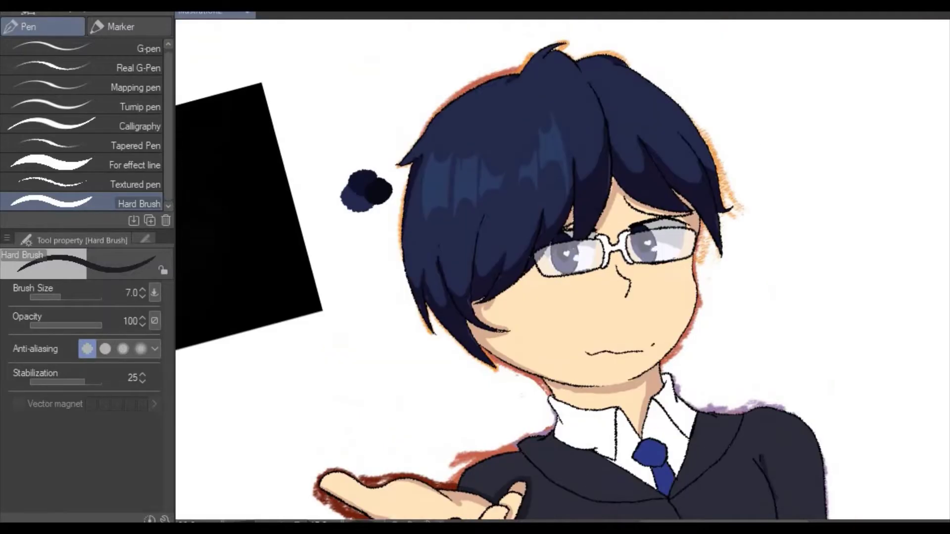
scroll(562, 269, "down", 8)
scroll(563, 270, "up", 4)
scroll(563, 269, "up", 4)
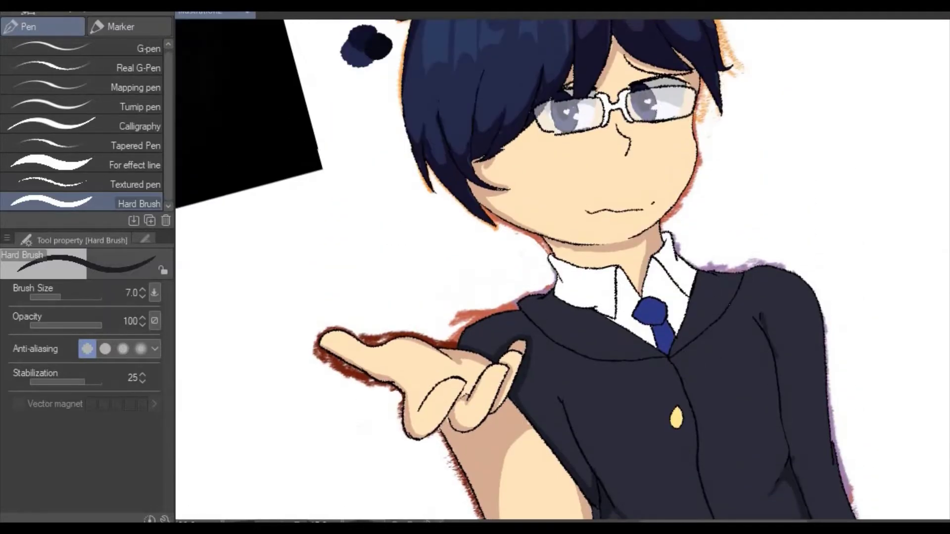
scroll(563, 270, "down", 1)
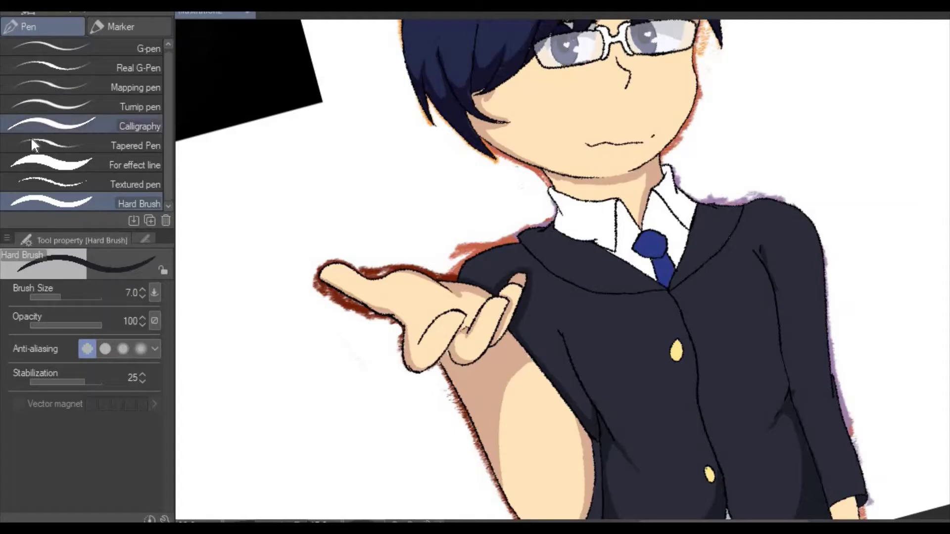
key("w")
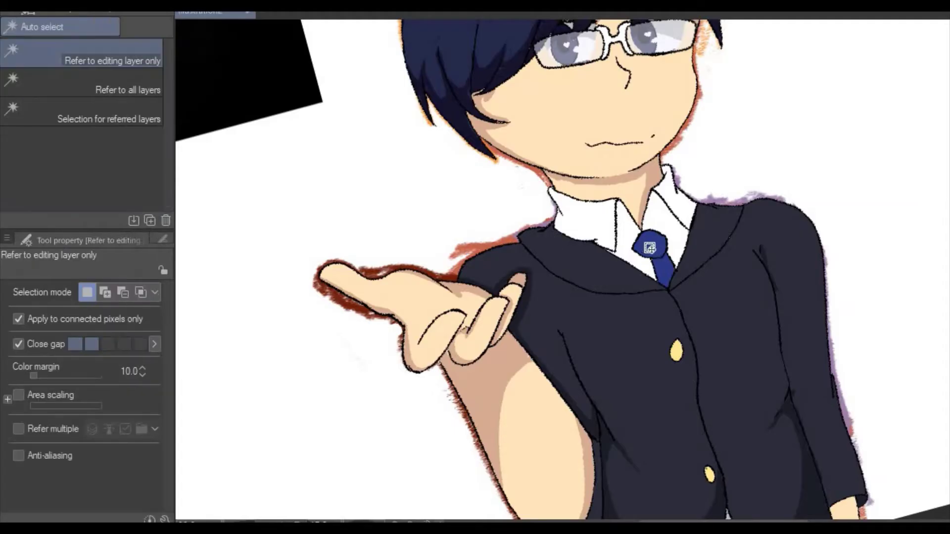
left_click(652, 244)
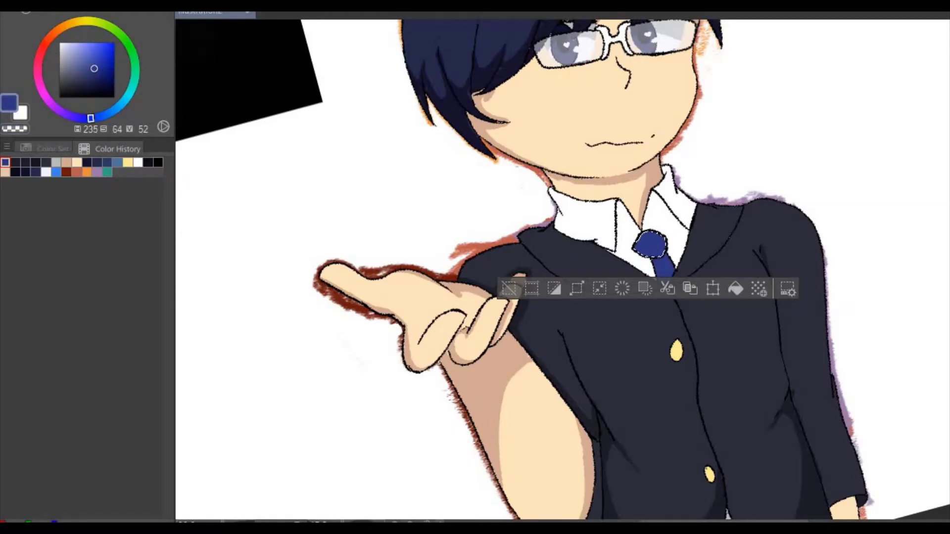
Open the recent file Minty oc test to check its colouring and close it.
left_click(15, 6)
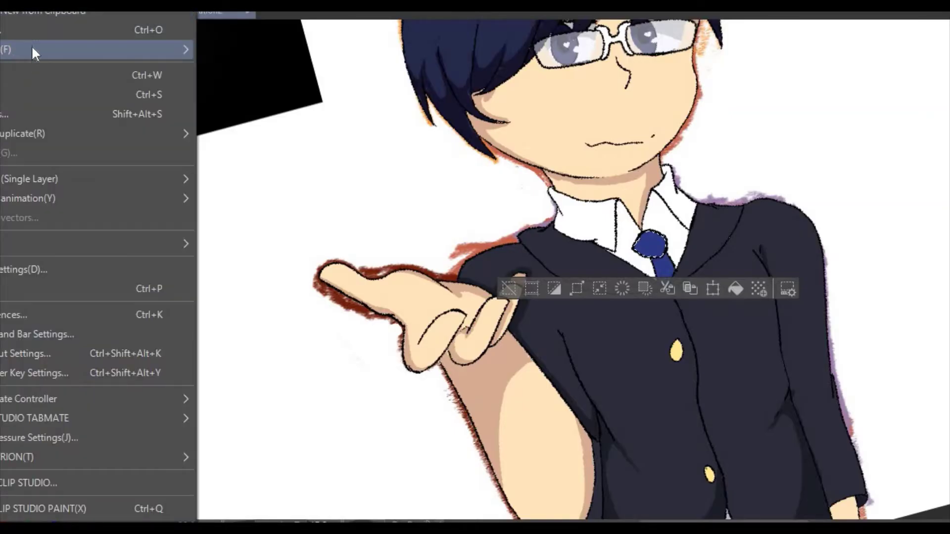
mouse_move(93, 49)
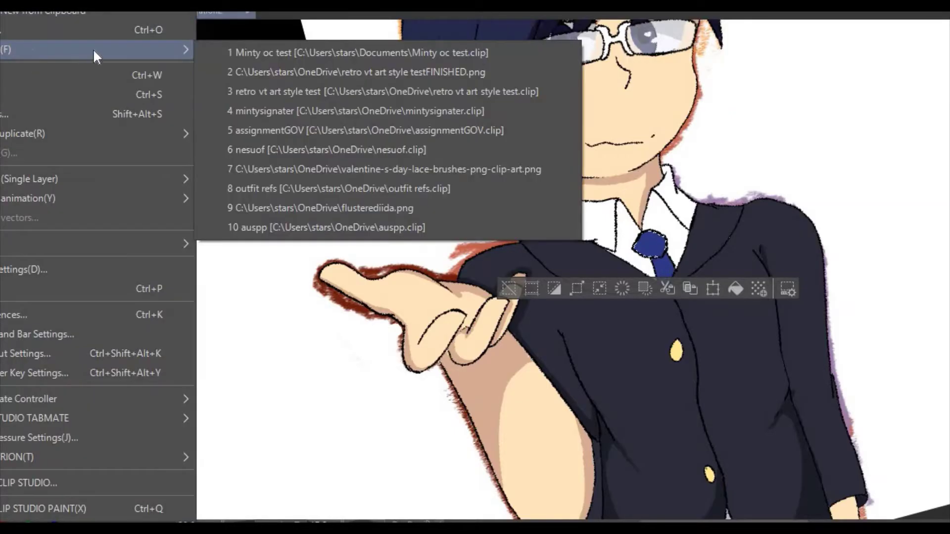
left_click(248, 51)
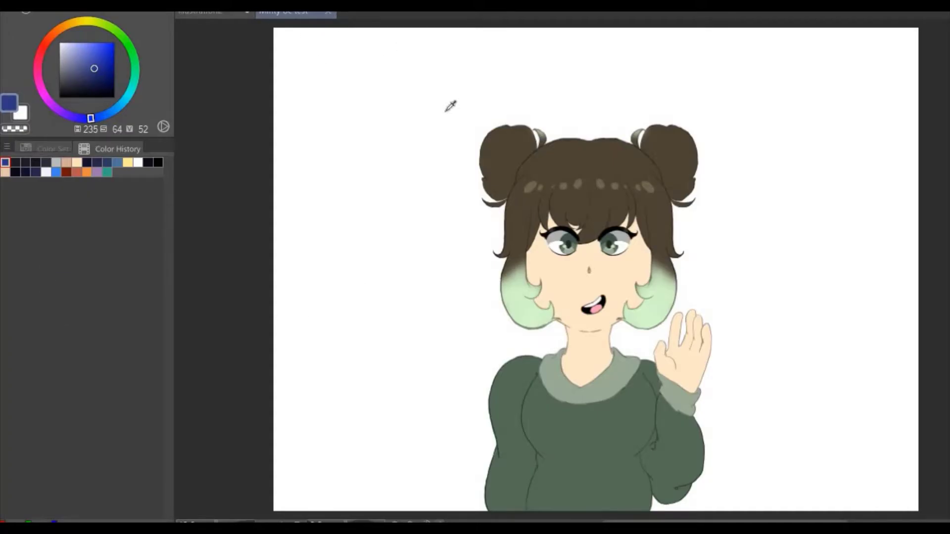
left_click(330, 14)
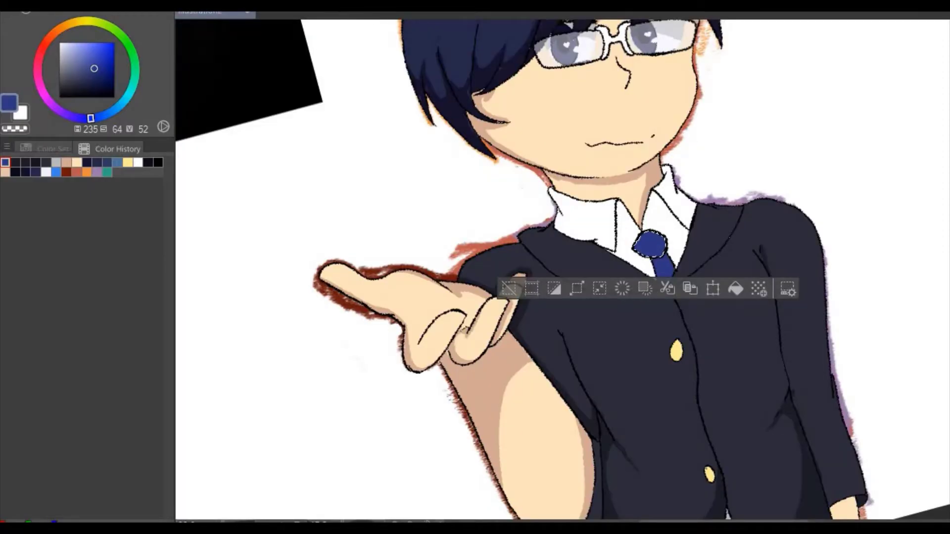
Open the recent image retro vt art style testFINISHED.png to examine its shading and return to the illustration.
key("alt+f")
mouse_move(36, 48)
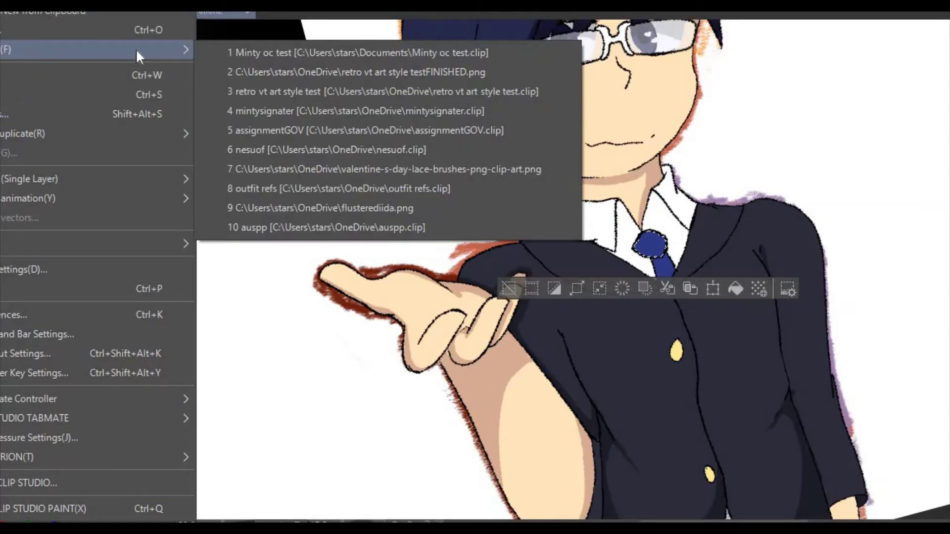
left_click(289, 72)
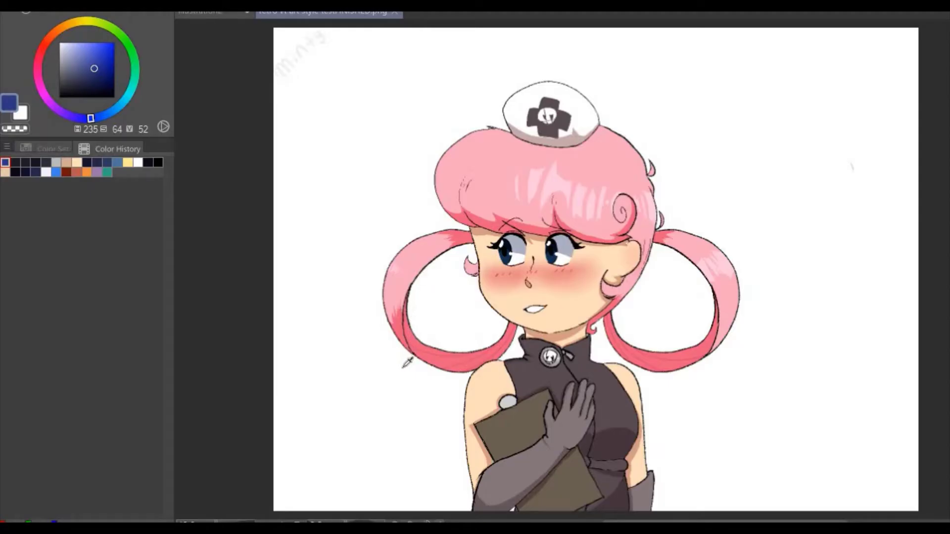
left_click(233, 14)
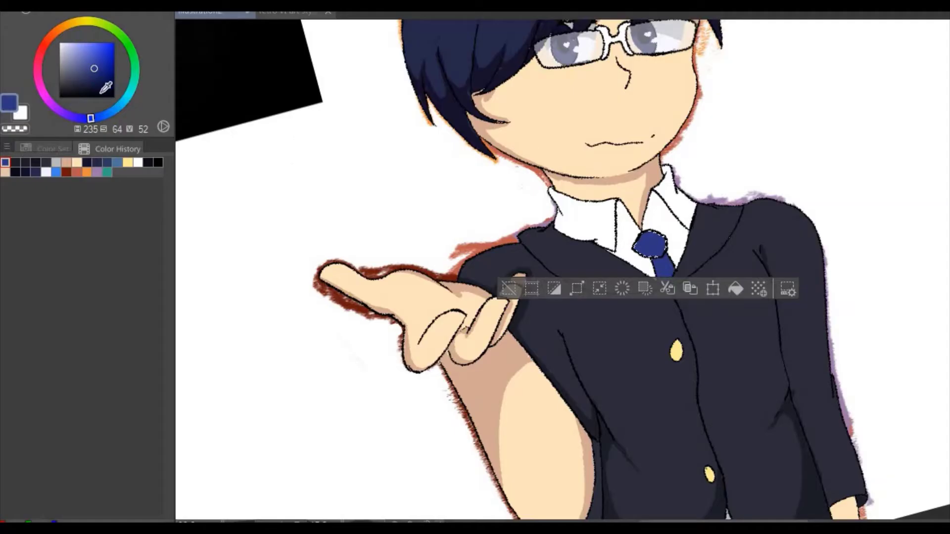
Shade the tie knot's edge with a darker blue (hue 246, saturation 67, value 40) and clear the selection.
left_click_drag(94, 69, 96, 75)
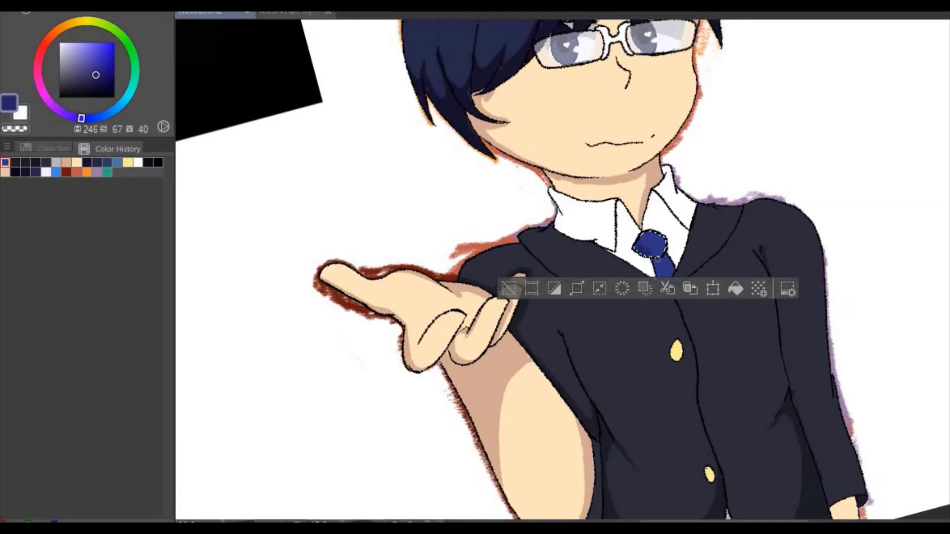
left_click_drag(667, 261, 669, 242)
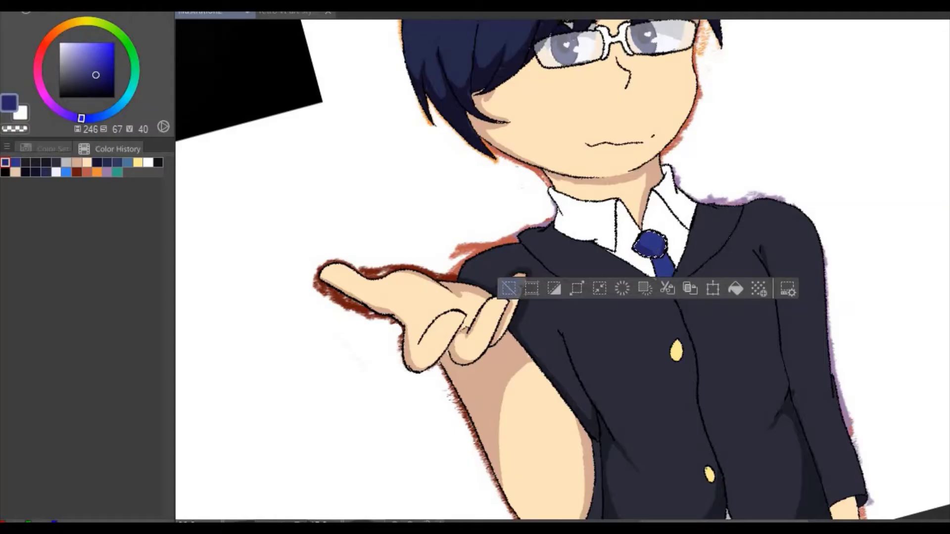
key("ctrl+d")
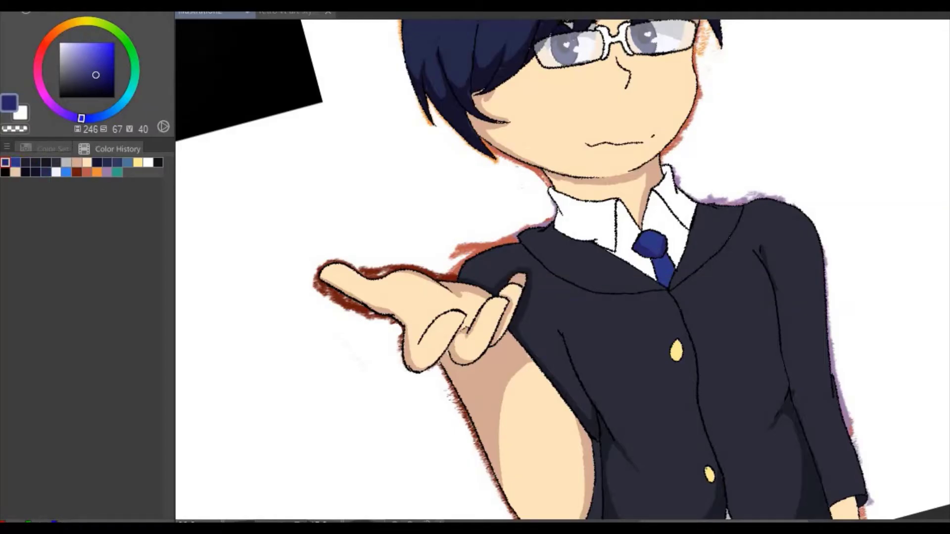
Restore the tie knot selection, try an extra shading stroke on the knot's collar-side edge, undo it and deselect.
key("ctrl+z")
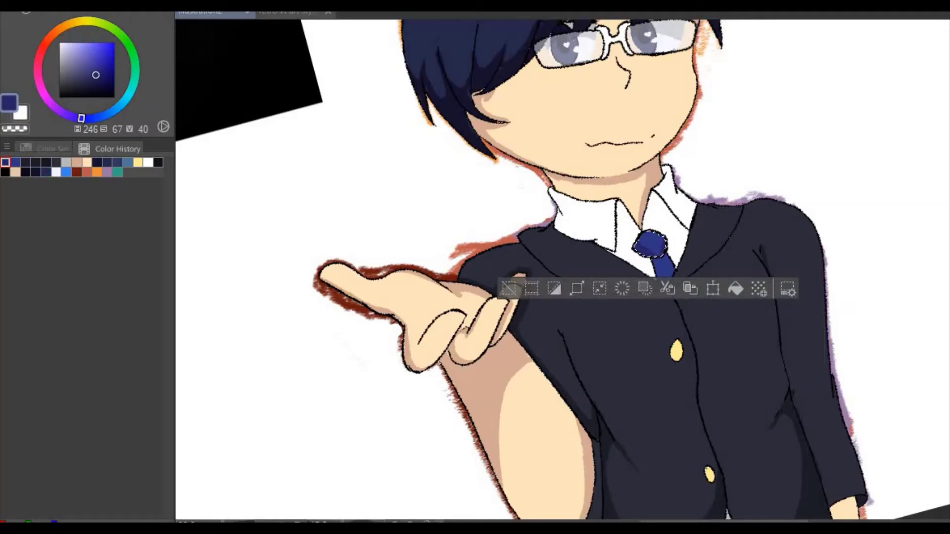
left_click_drag(636, 242, 643, 255)
key("ctrl+z")
key("ctrl+d")
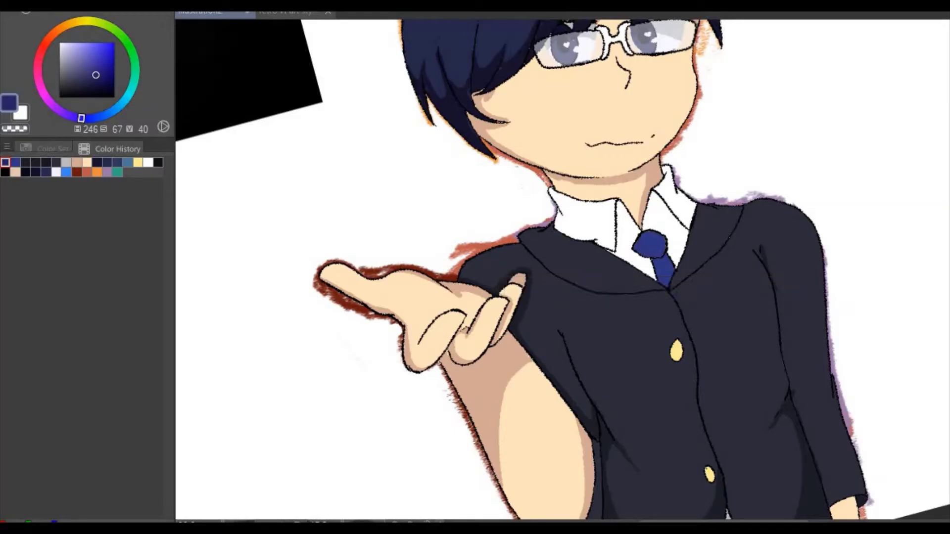
Restore the knot selection, shade the knot's lower edge and the tie's tail in the darker blue, and deselect.
key("ctrl+z")
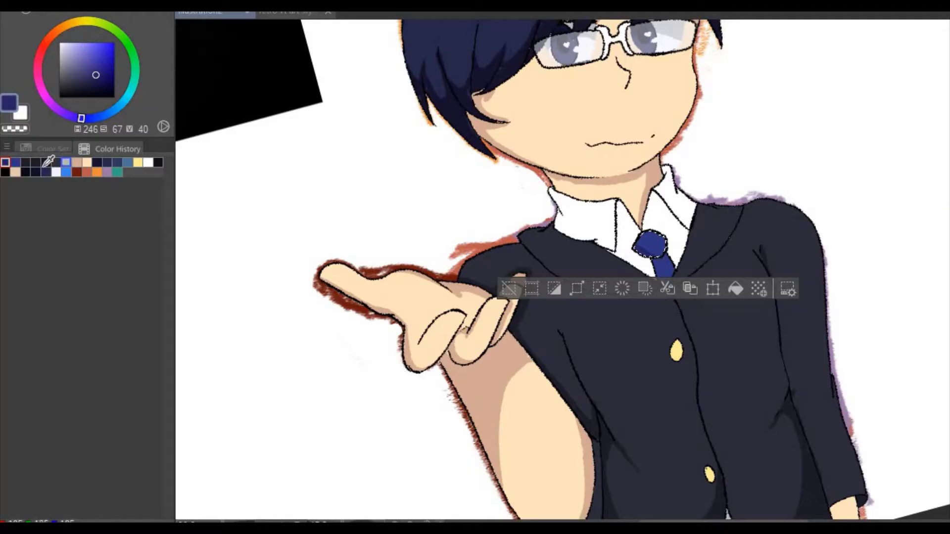
mouse_move(663, 242)
left_mouse_down()
mouse_move(677, 247)
mouse_move(666, 271)
mouse_move(653, 257)
left_mouse_up()
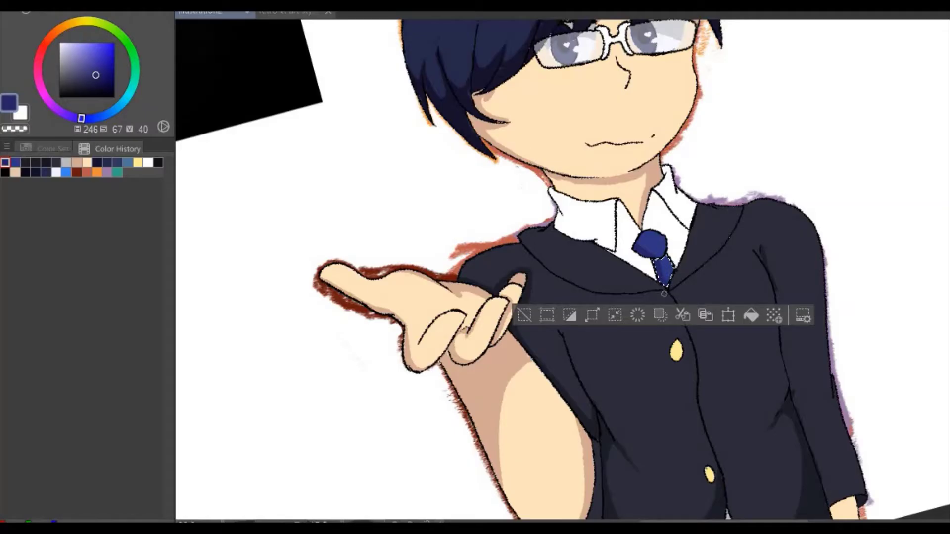
left_click(660, 315)
left_click(524, 315)
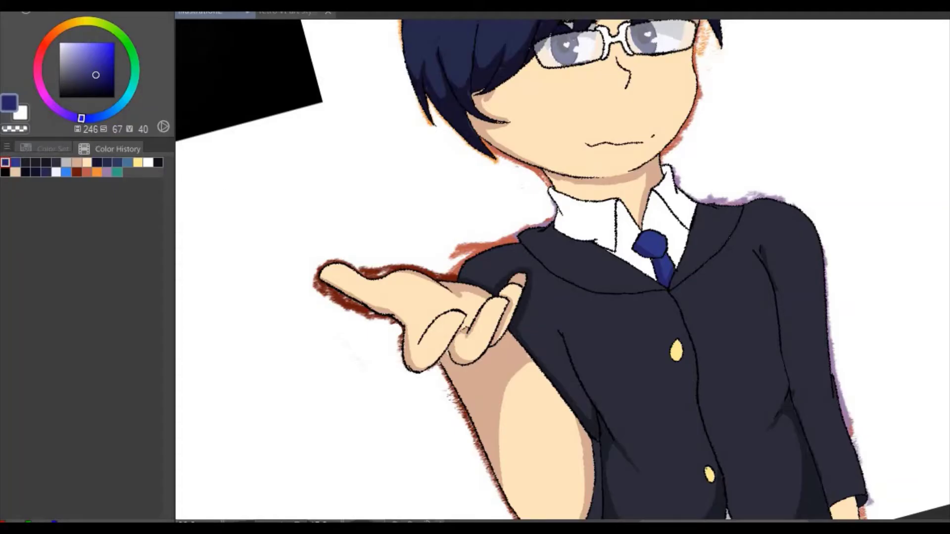
Select the white shirt area beside the tie on the outstretched-hand side, shade it grey (hue 246, saturation 0, value 73) and deselect.
left_click(621, 237)
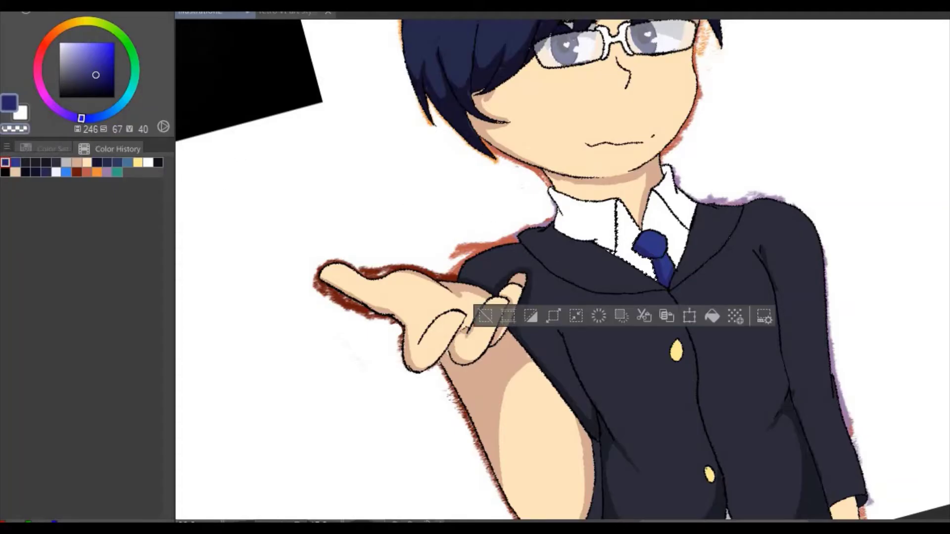
left_click_drag(69, 54, 56, 58)
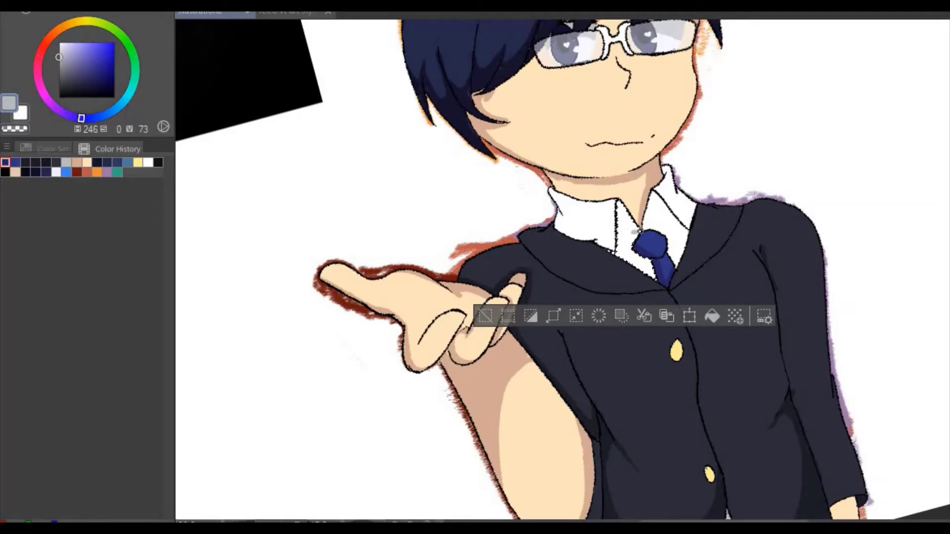
mouse_move(634, 233)
left_mouse_down()
mouse_move(621, 214)
mouse_move(620, 236)
mouse_move(617, 205)
mouse_move(634, 229)
mouse_move(621, 205)
mouse_move(628, 228)
mouse_move(616, 260)
mouse_move(639, 267)
mouse_move(609, 249)
mouse_move(667, 290)
mouse_move(689, 227)
mouse_move(526, 239)
mouse_move(622, 233)
mouse_move(606, 246)
left_mouse_up()
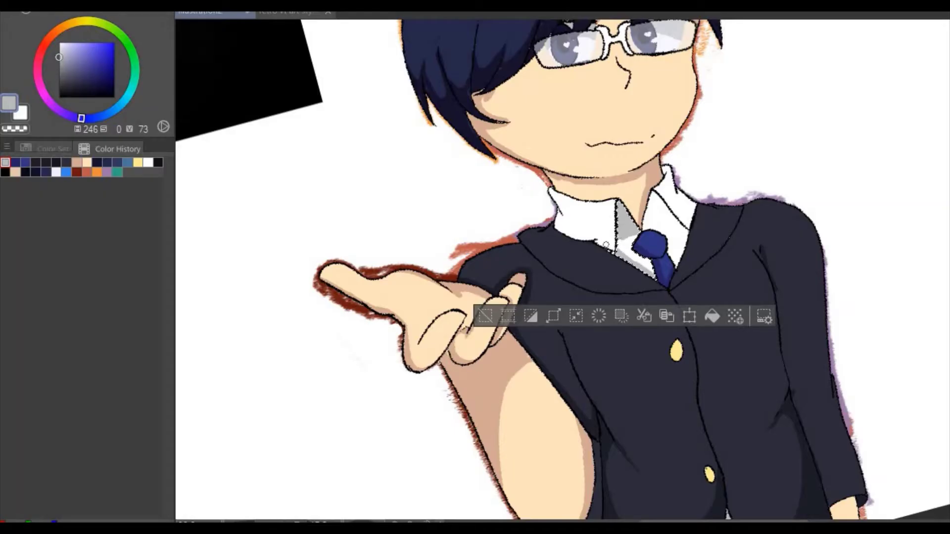
left_click(483, 315)
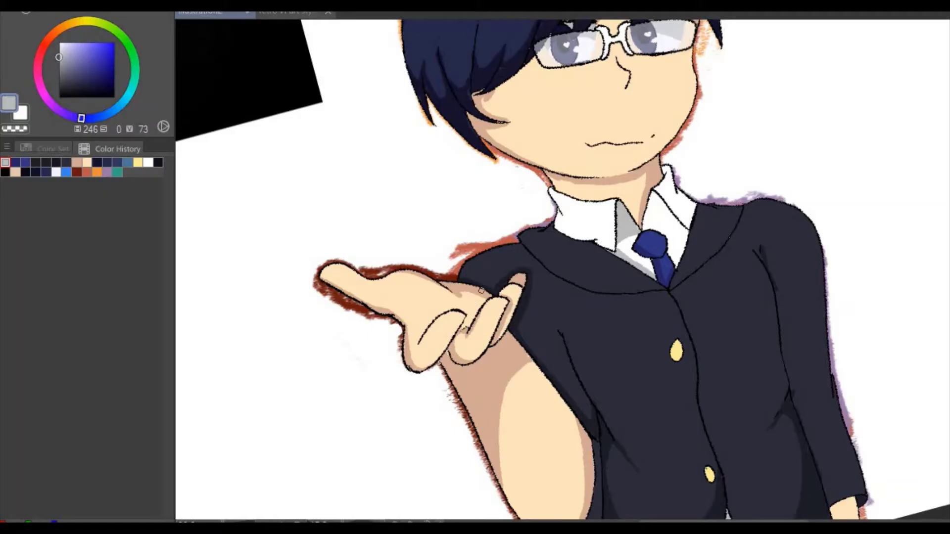
Restore the hand-side shirt selection without its first shading, repaint the grey shadow along the collar edge and deselect.
key("ctrl+z")
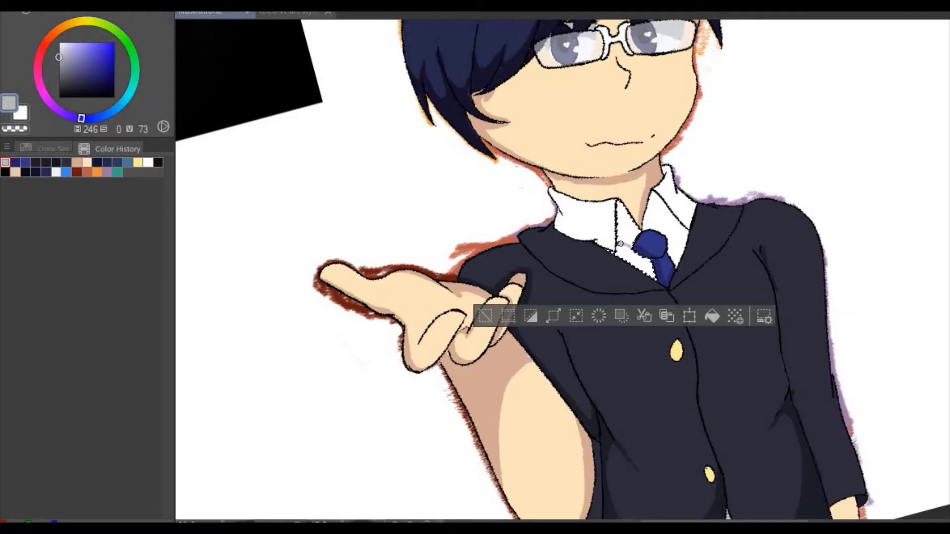
left_click_drag(631, 243, 617, 213)
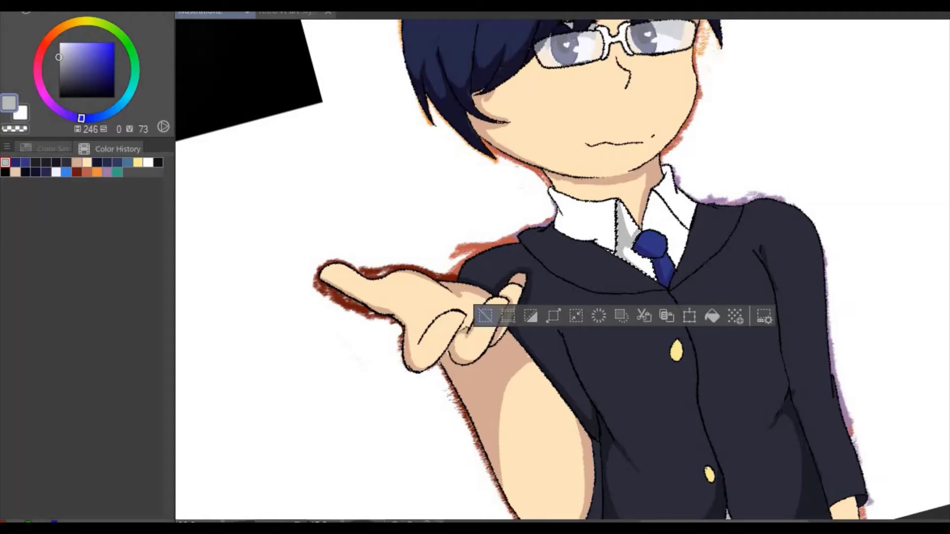
left_click(487, 315)
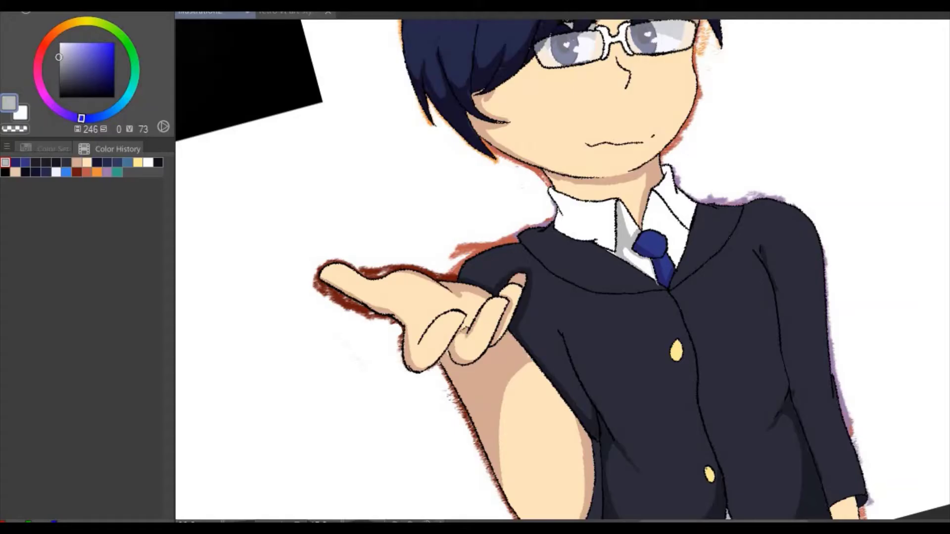
Select the shirt area on the tie's other side, shade its collar and lapel edges in the same grey and deselect.
key("ctrl+a")
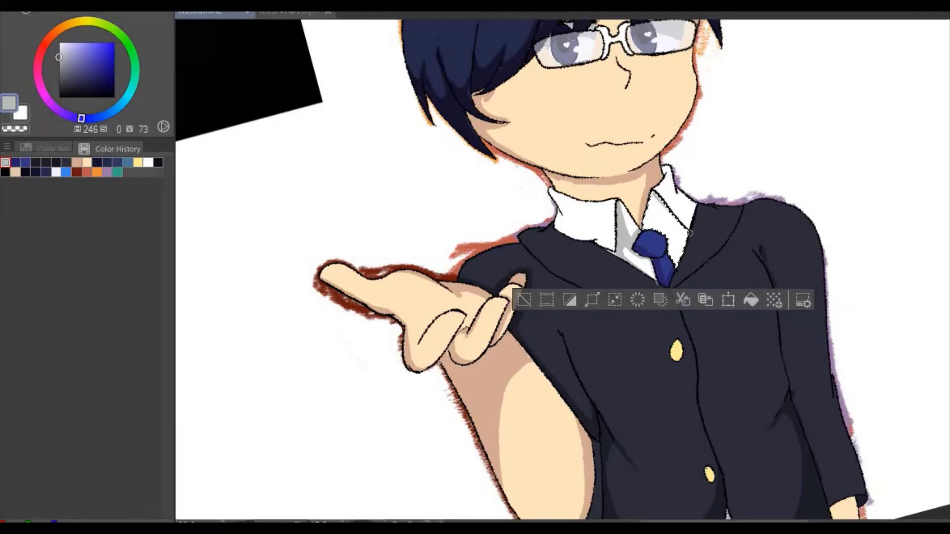
left_click_drag(654, 195, 692, 240)
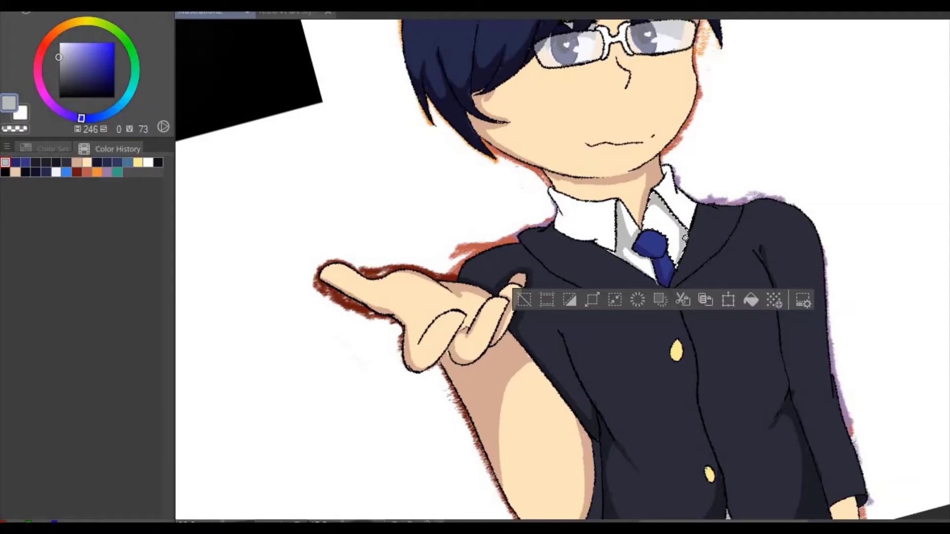
left_click(522, 299)
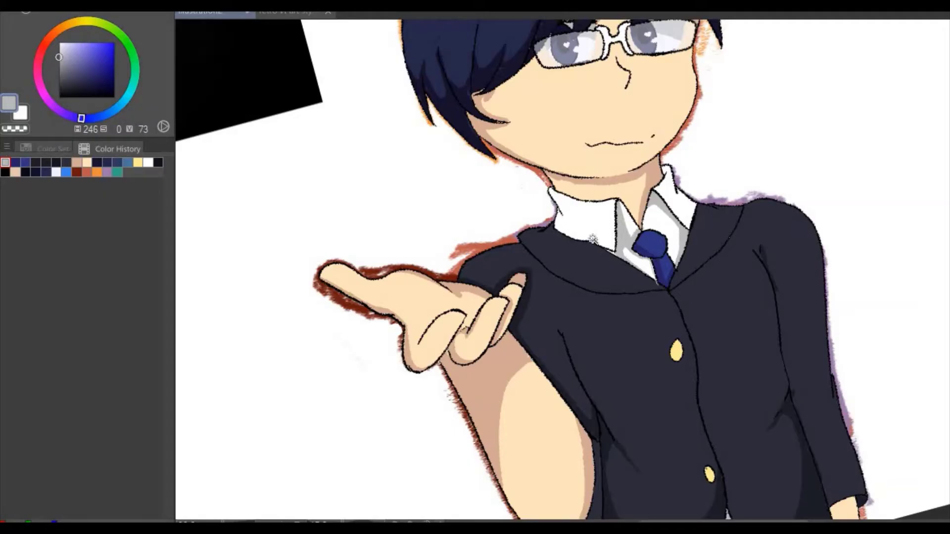
Select the collar flap on the outstretched-hand side, add grey shading along its edges, restoring the selection once for touch-ups, and deselect.
left_click(578, 227)
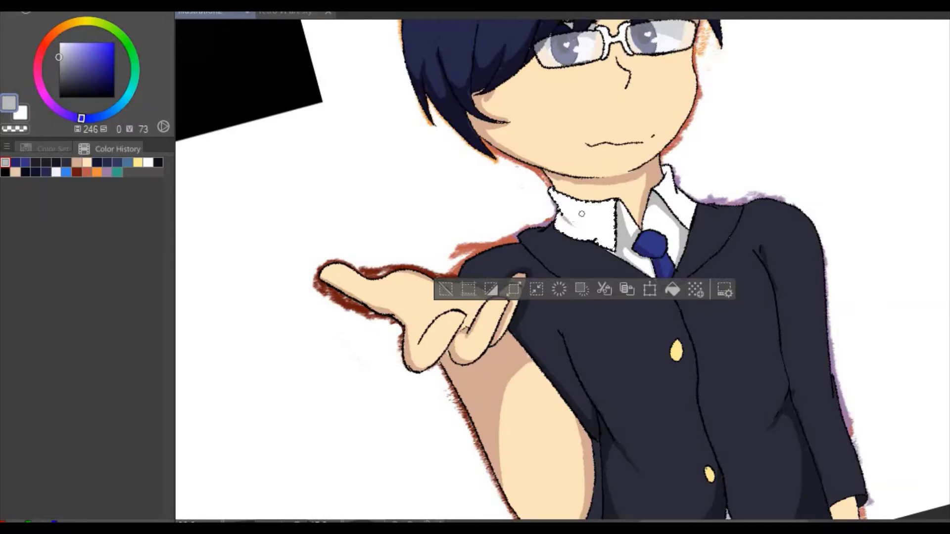
left_click(445, 289)
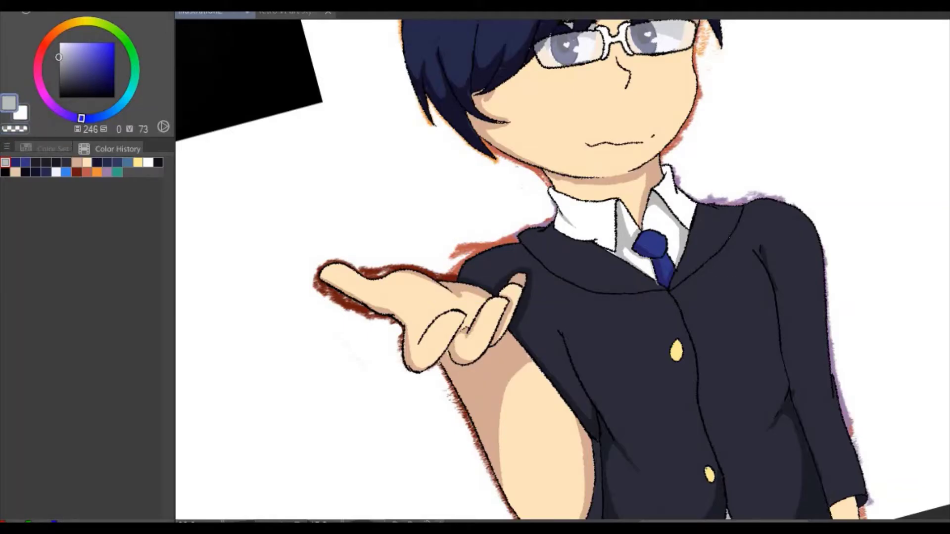
key("ctrl+z")
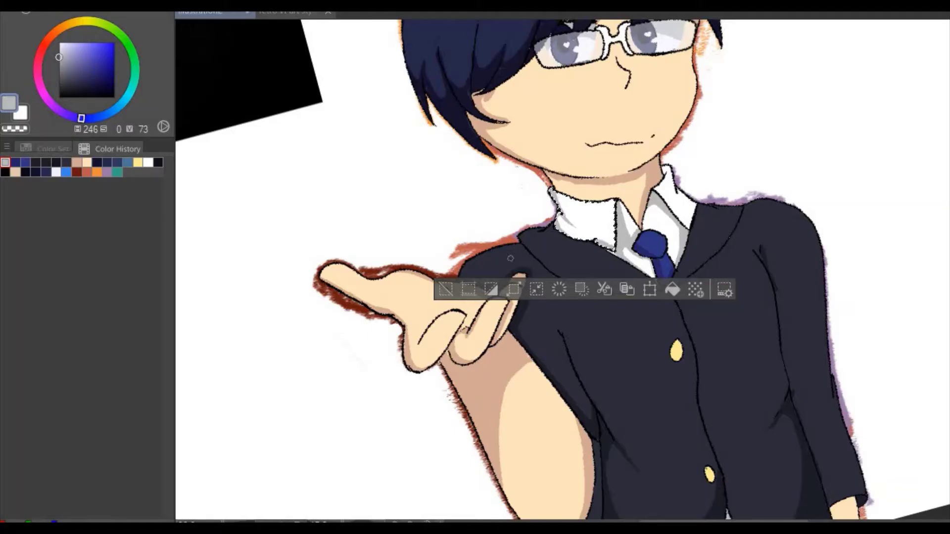
left_click(447, 290)
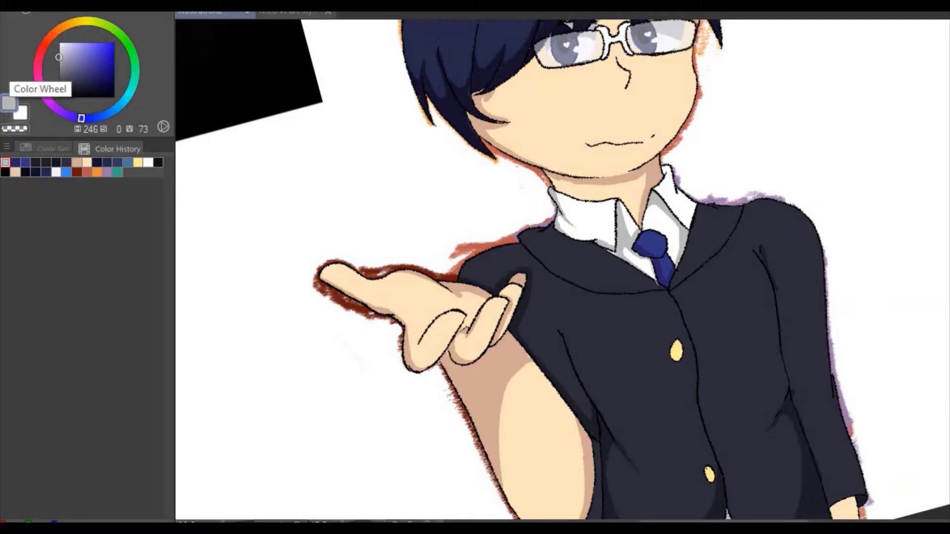
Shade the hand-side collar's neck edge and the opposite collar flap in grey, and clear the selection.
left_click(591, 197)
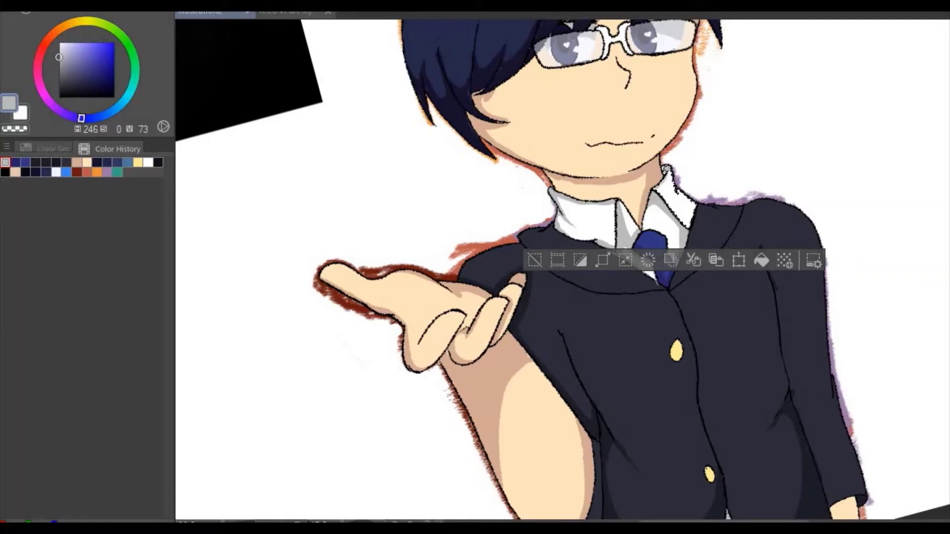
left_click_drag(666, 169, 692, 226)
left_click(536, 260)
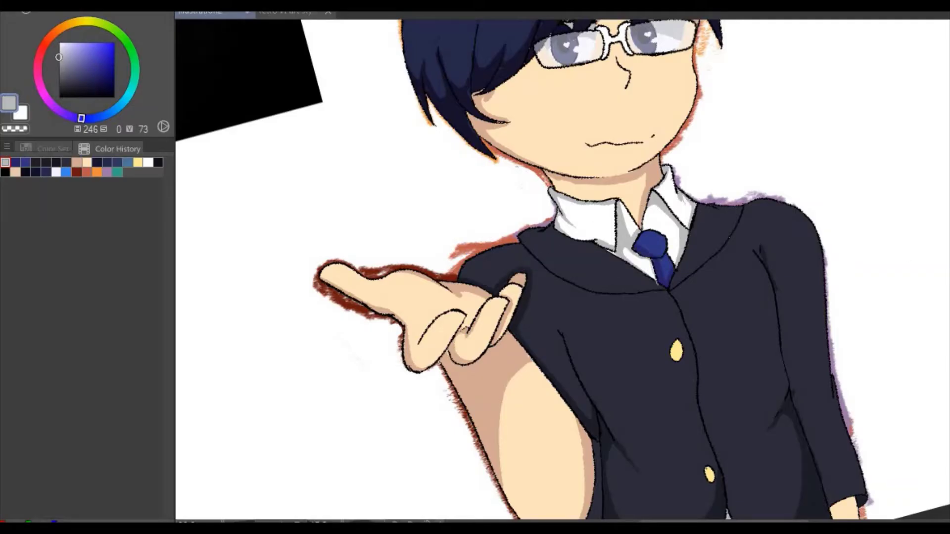
scroll(562, 270, "up", 3)
scroll(562, 270, "down", 4)
scroll(563, 269, "up", 8)
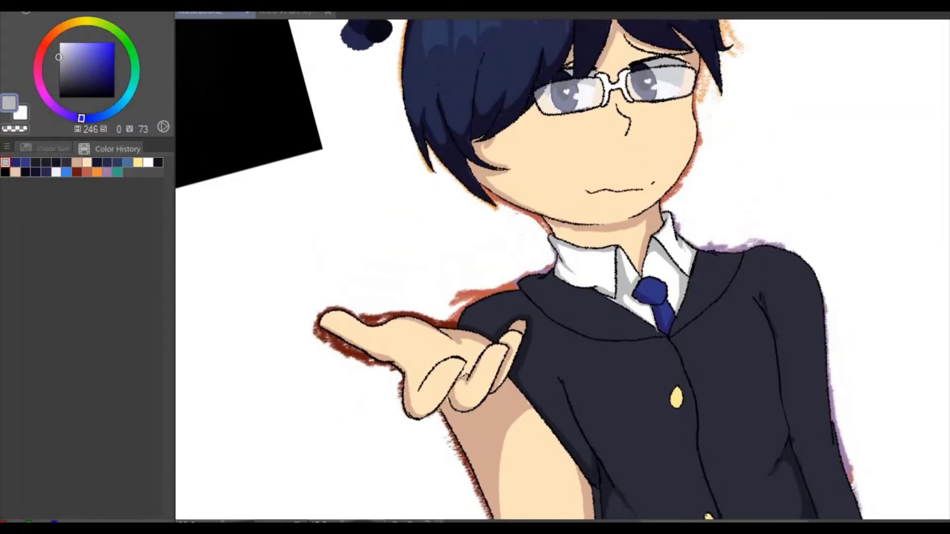
scroll(563, 270, "down", 2)
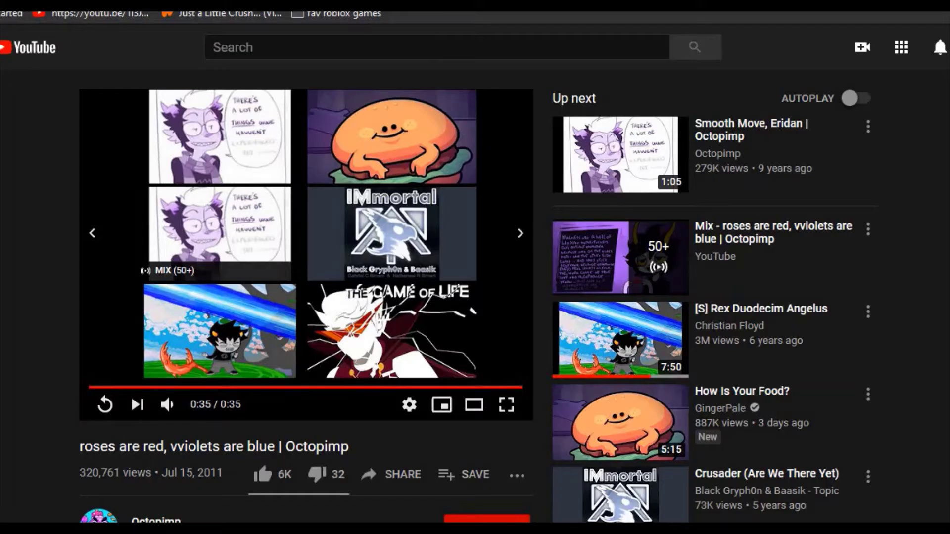
Switch to YouTube, check the copyright restrictions on the channel's two latest uploads, and return to the "roses are red, vviolets are blue" video, paused.
left_click(1, 47)
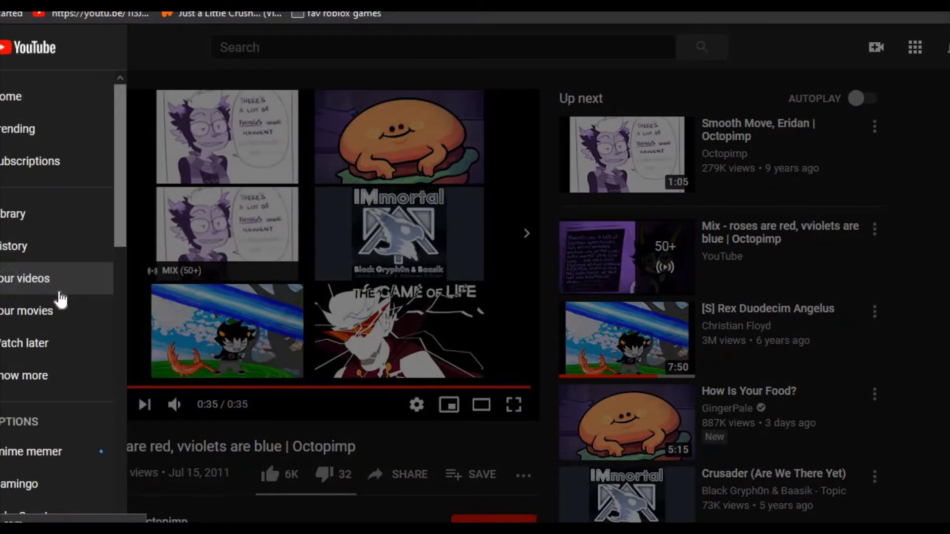
left_click(74, 281)
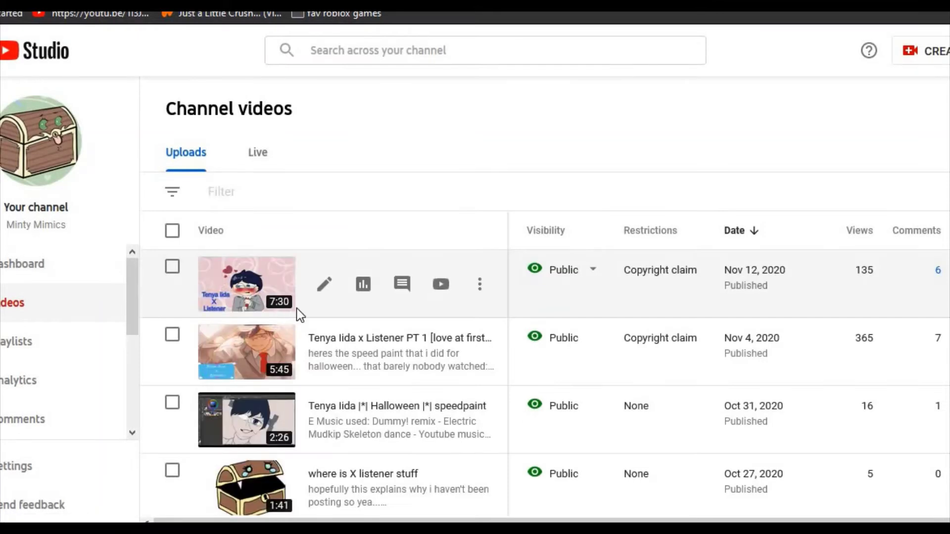
mouse_move(643, 273)
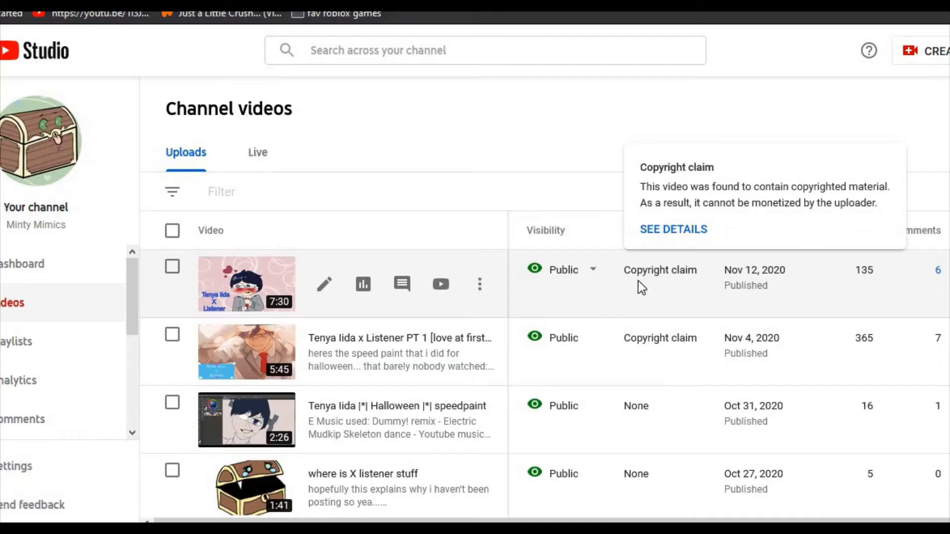
mouse_move(639, 351)
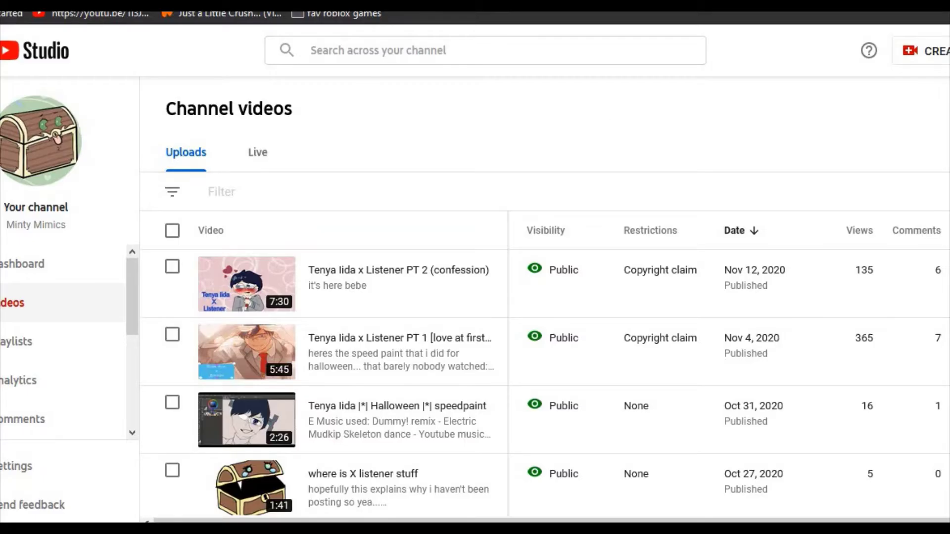
left_click(99, 14)
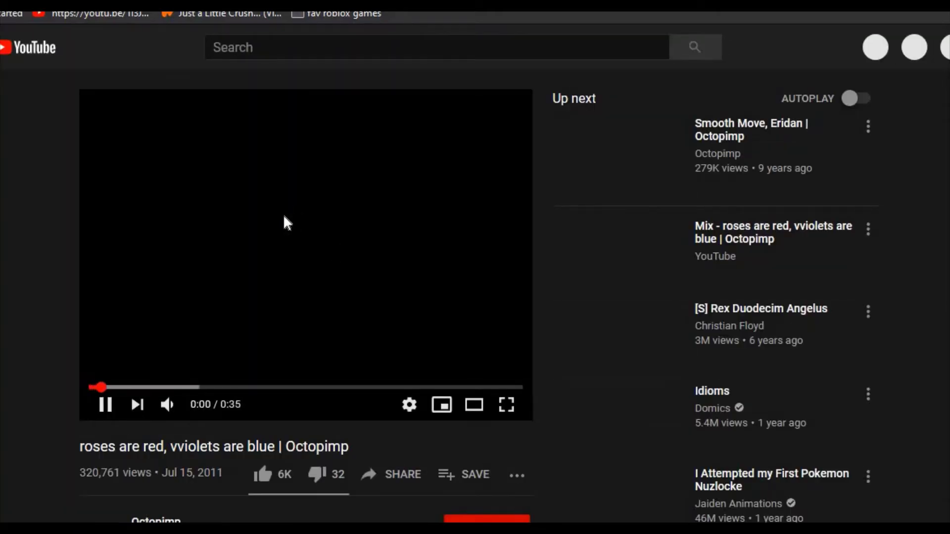
left_click(284, 217)
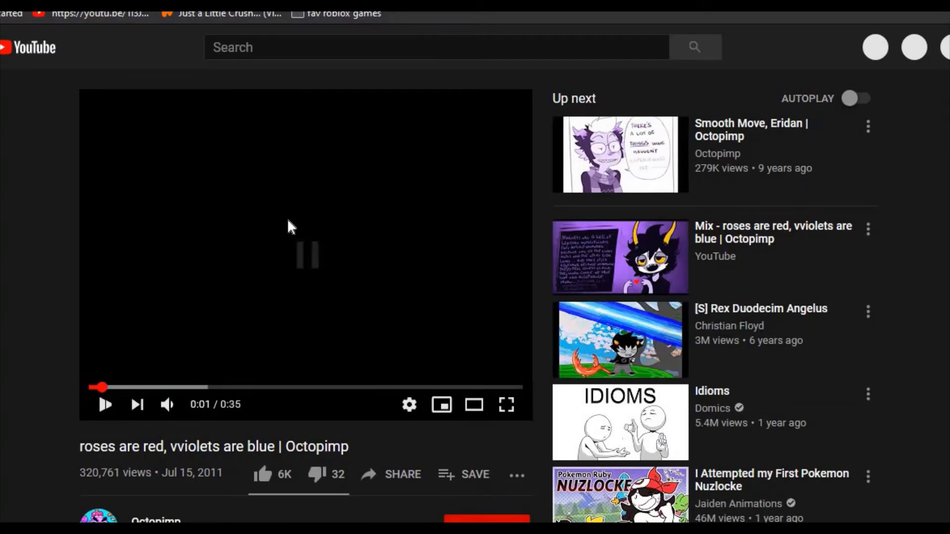
Search YouTube for "Love you homestuck", open "Homestuck Vol.8 - 07 Love You (Feferi's Theme)" and pause it.
left_click(309, 56)
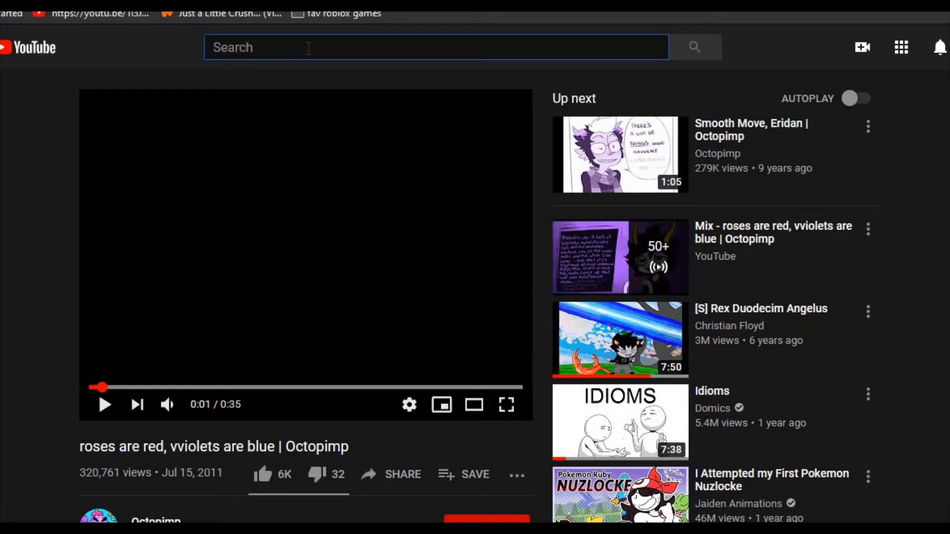
type("L")
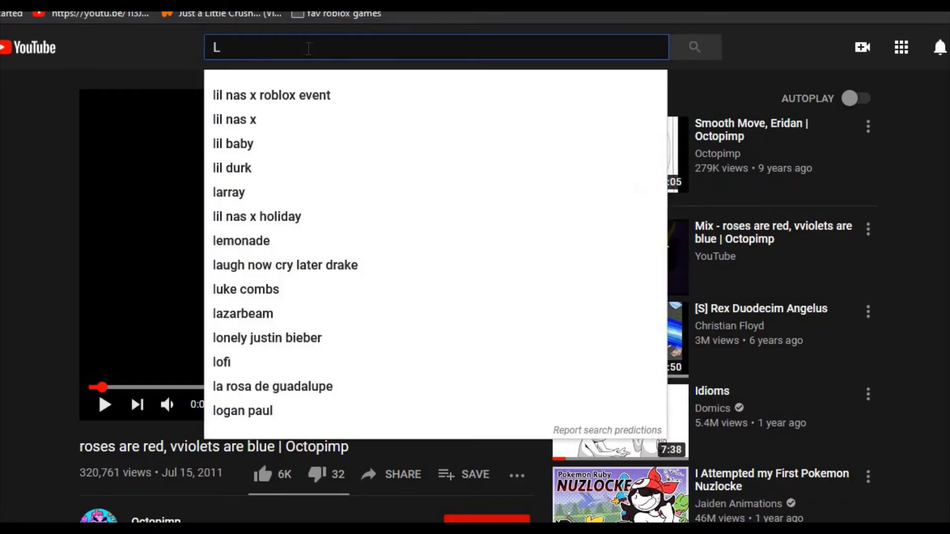
type("ove you homestuck")
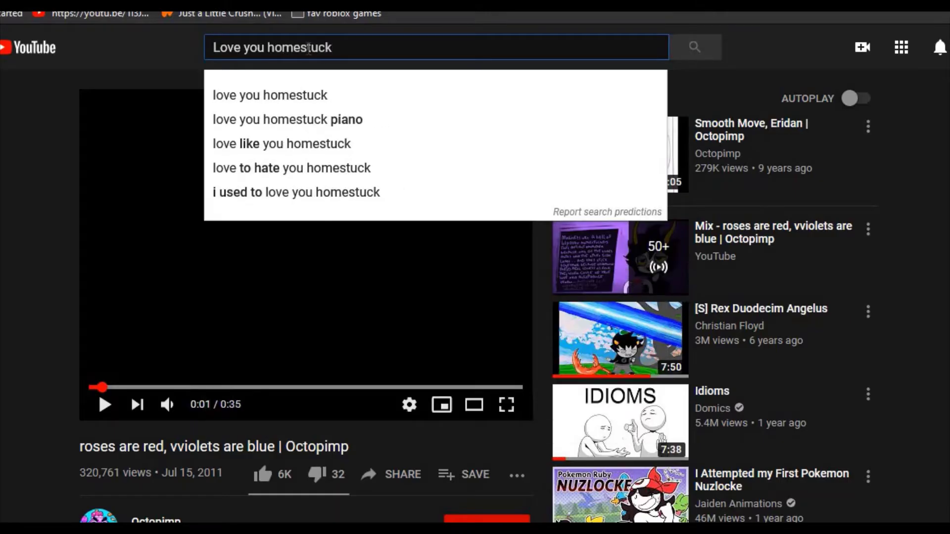
key("Return")
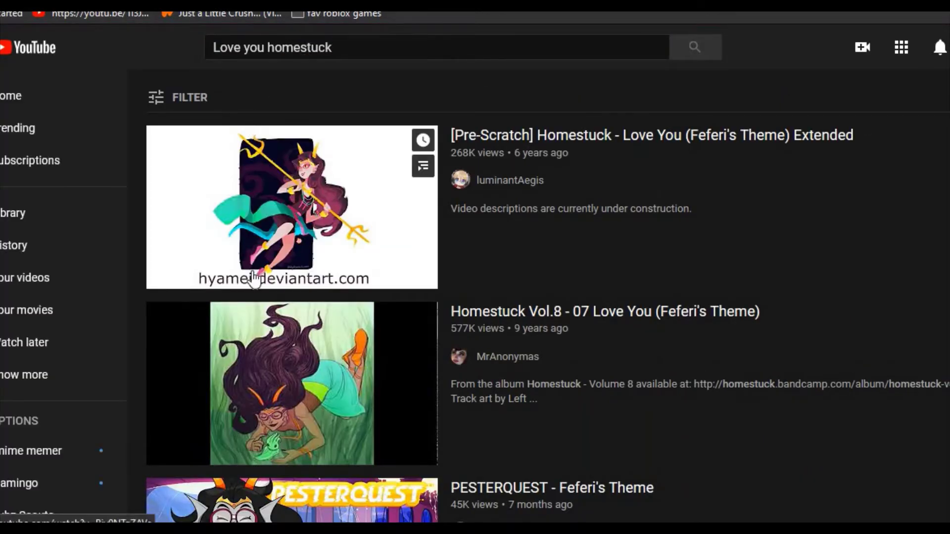
left_click(293, 396)
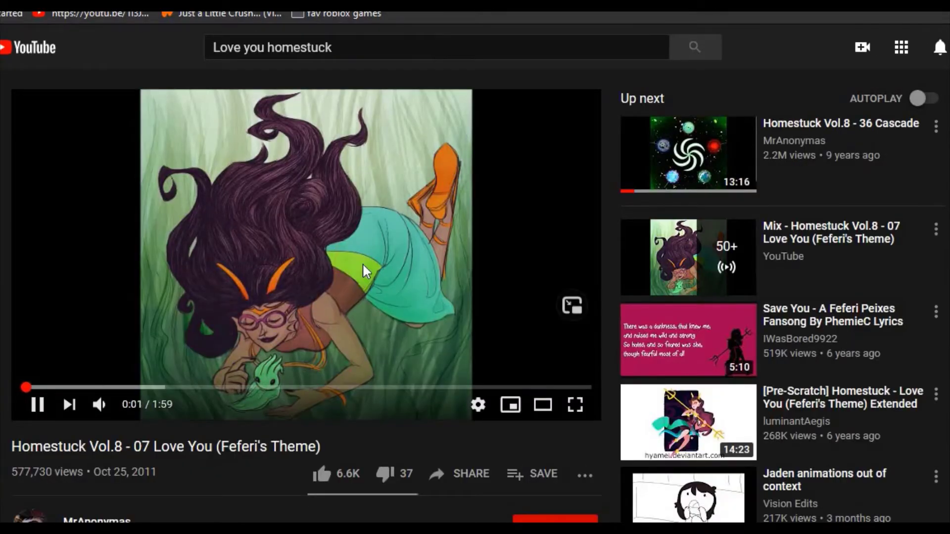
left_click(394, 250)
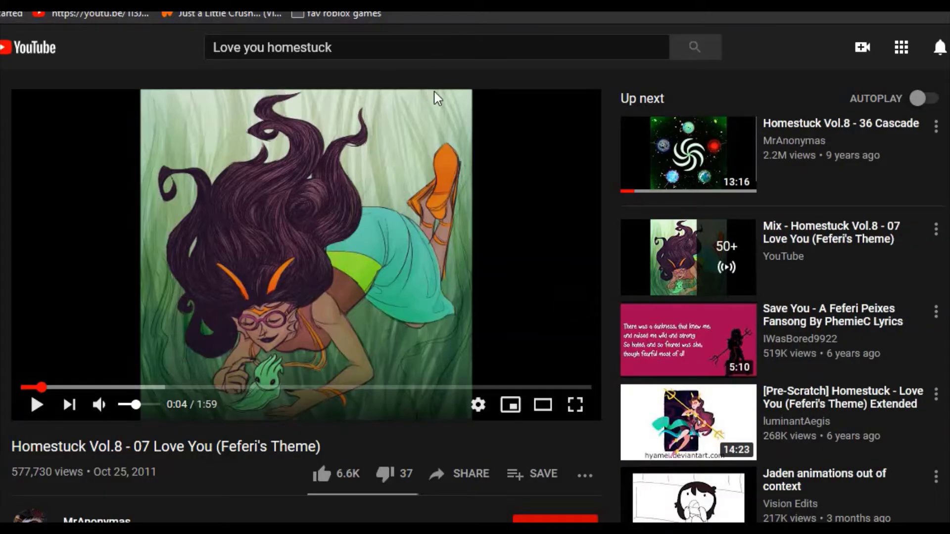
Search for the suggested "nepeta's theme", open and pause "Alterniabound 14 - Nepeta's Theme", and go back to the search results.
left_click(430, 39)
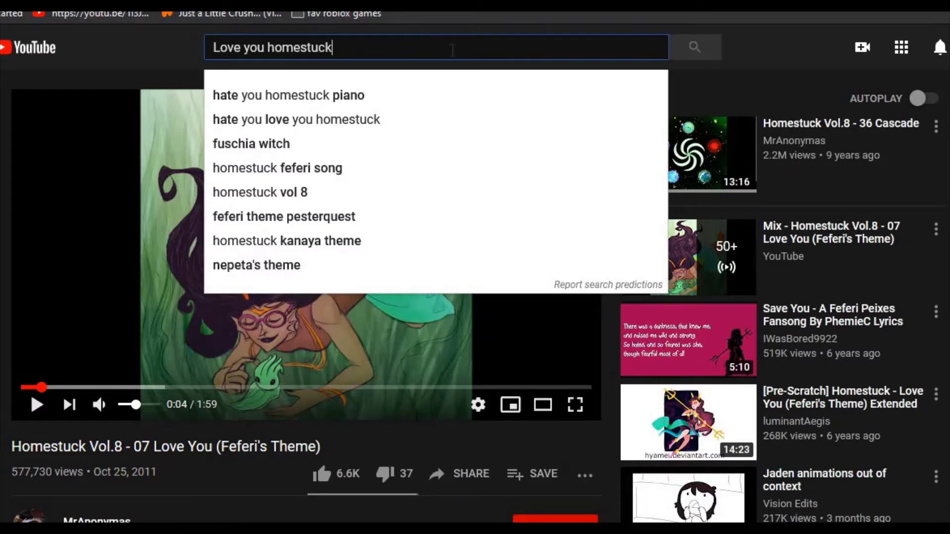
left_click(240, 265)
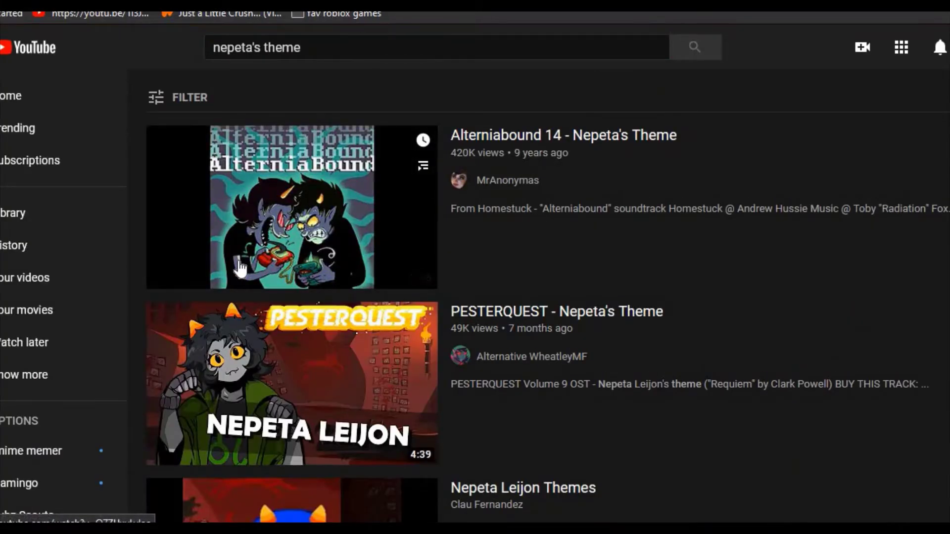
left_click(254, 210)
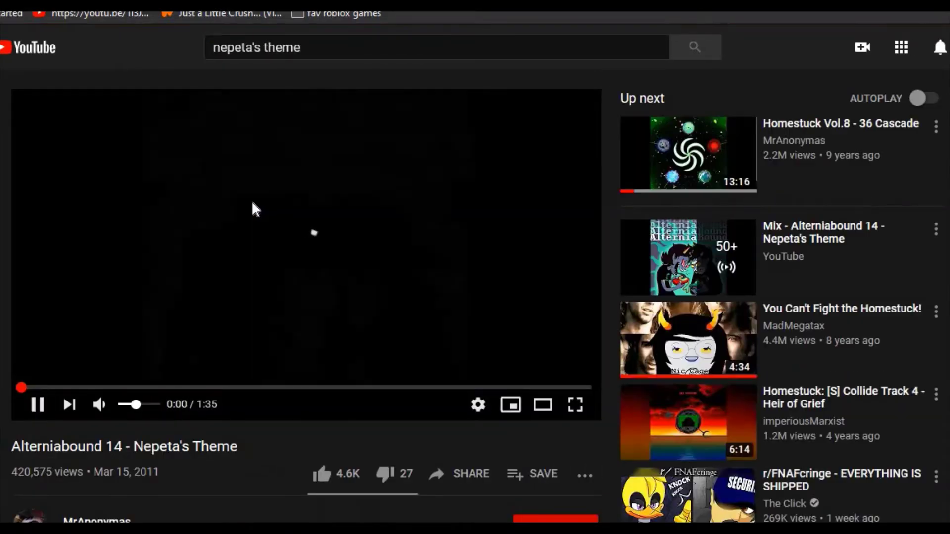
left_click(253, 203)
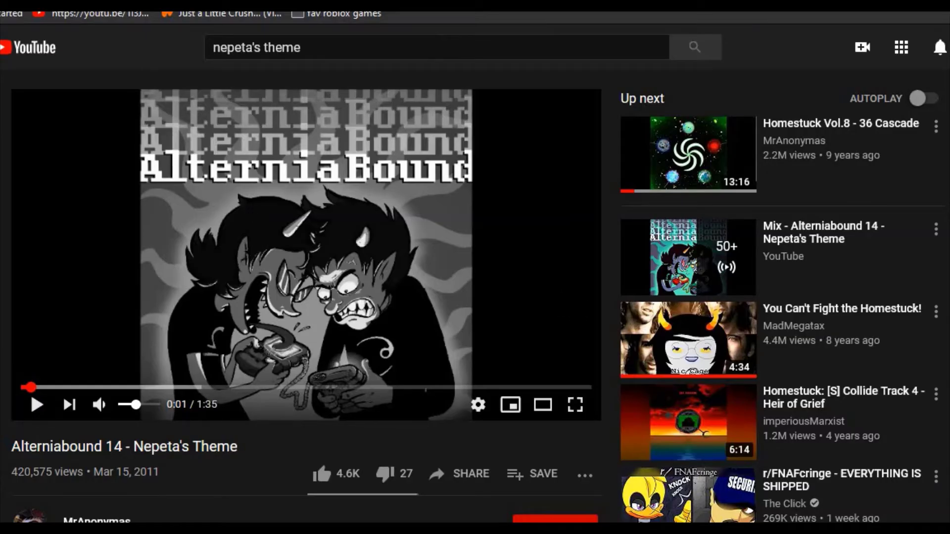
key("alt+Left")
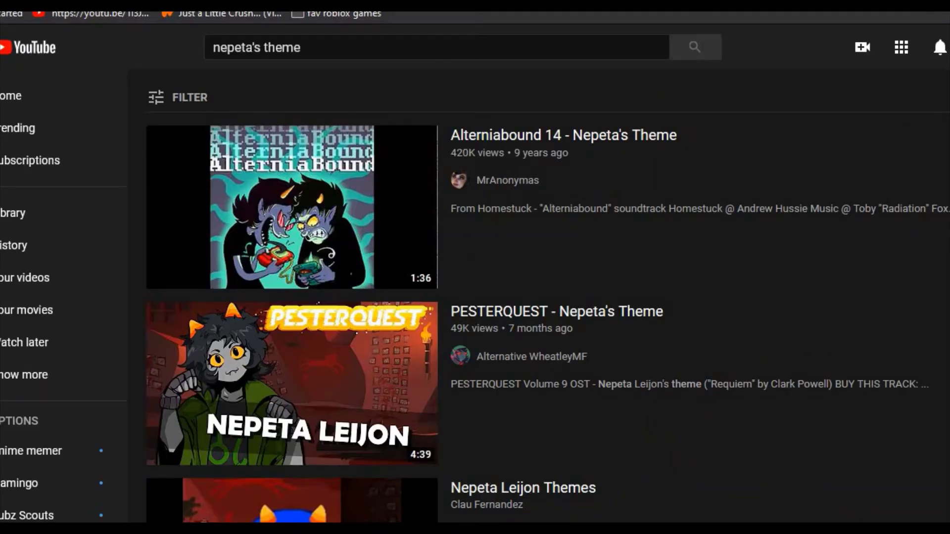
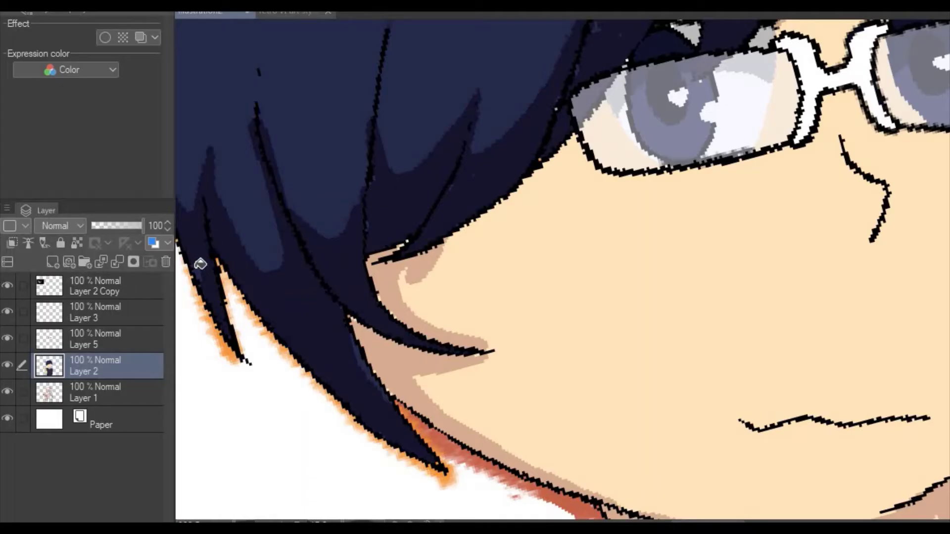
Fill the leftover lighter gaps along the line art of the cheek-side locks and outer fringe with the dark navy hair shadow.
left_click(366, 365)
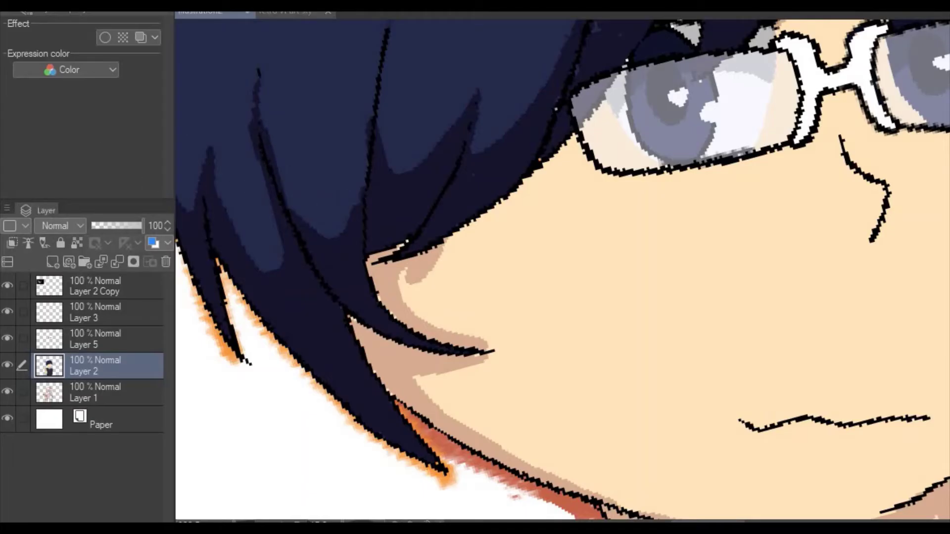
scroll(376, 179, "down", 3)
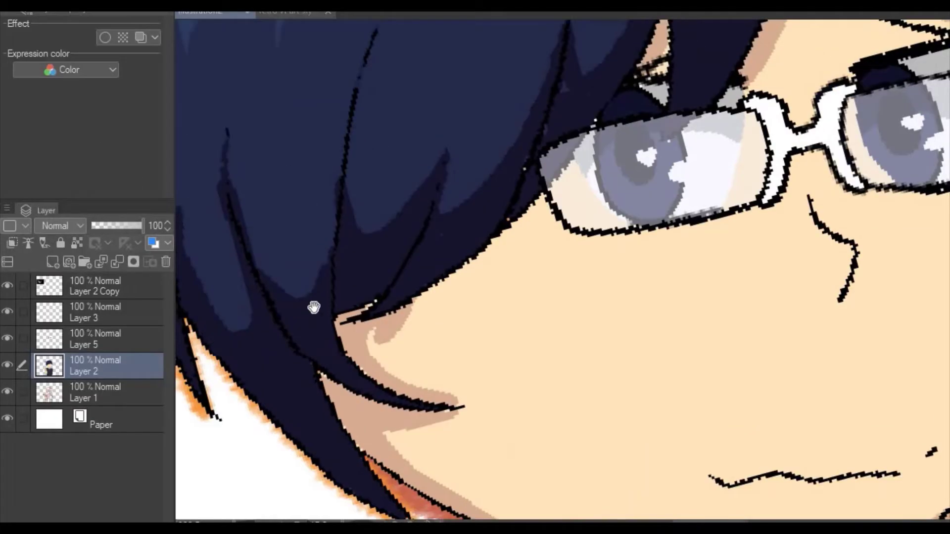
scroll(314, 307, "up", 4)
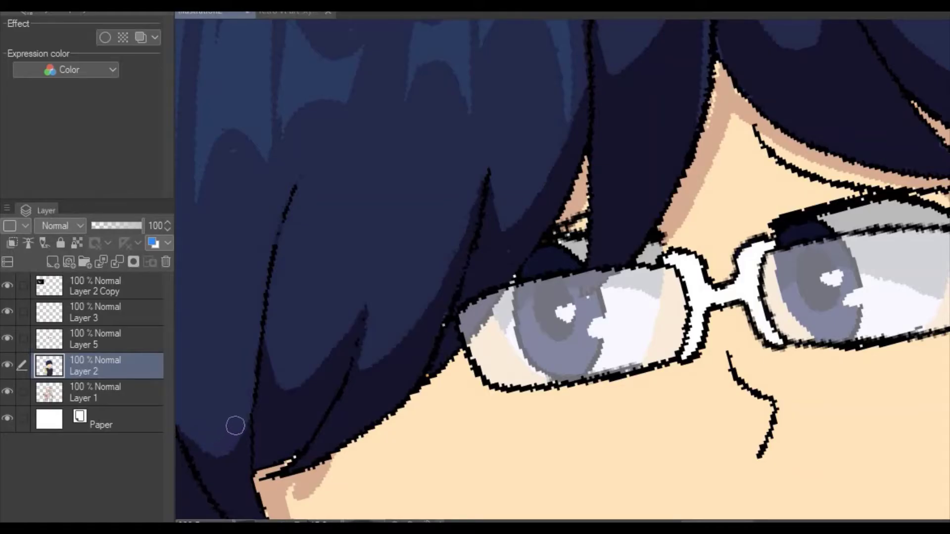
mouse_move(504, 201)
left_mouse_down()
mouse_move(504, 230)
mouse_move(521, 210)
left_mouse_up()
left_click_drag(341, 127, 190, 293)
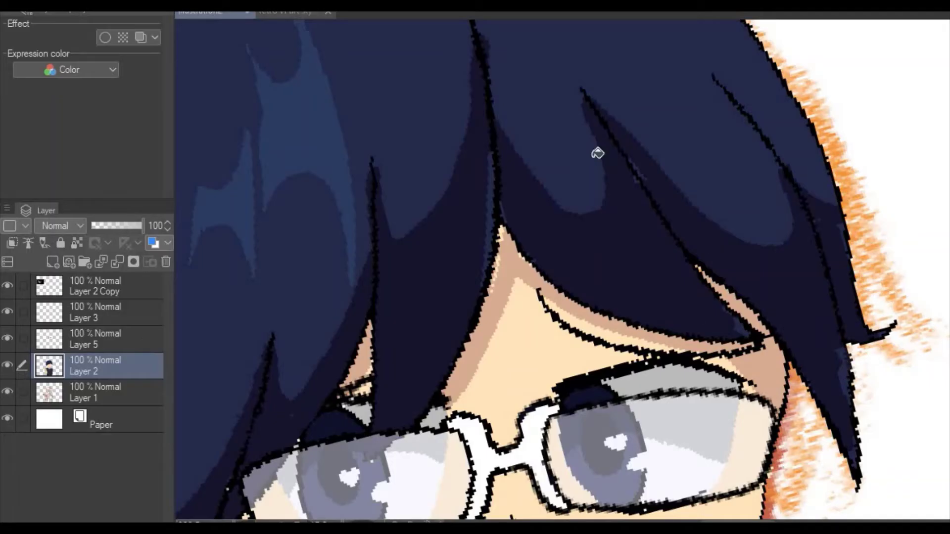
left_click(852, 375)
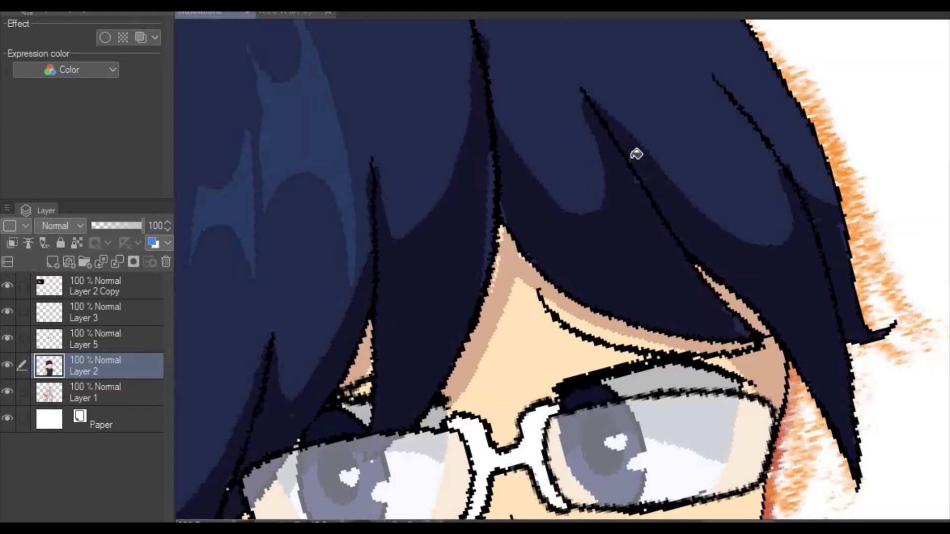
Fill the lighter slivers beside the fringe's central parting line with dark navy, undoing any fill that swallows the line art.
left_click(641, 175)
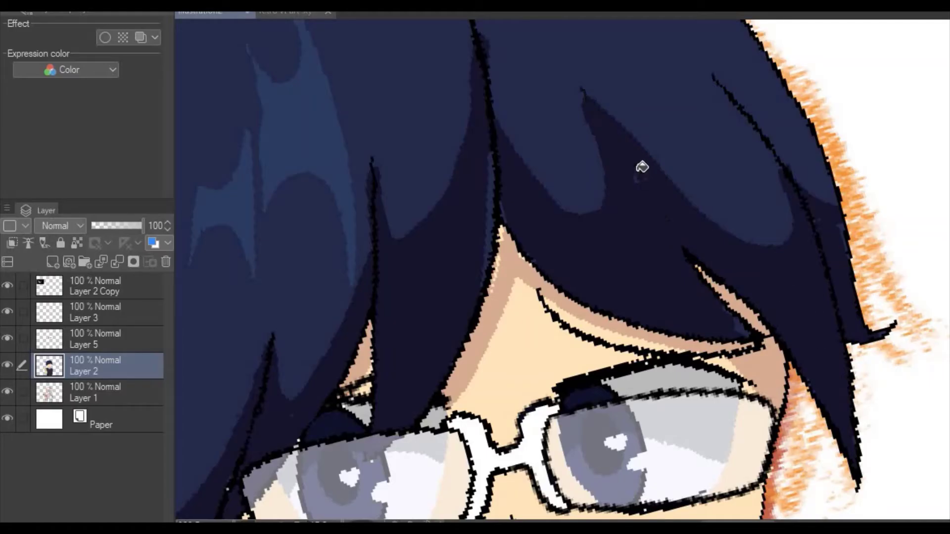
key("ctrl+z")
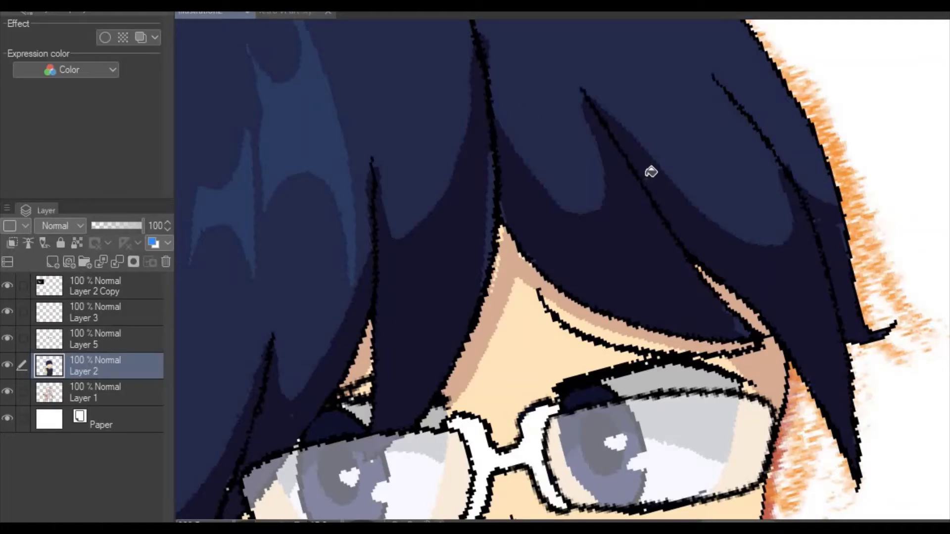
left_click(498, 208)
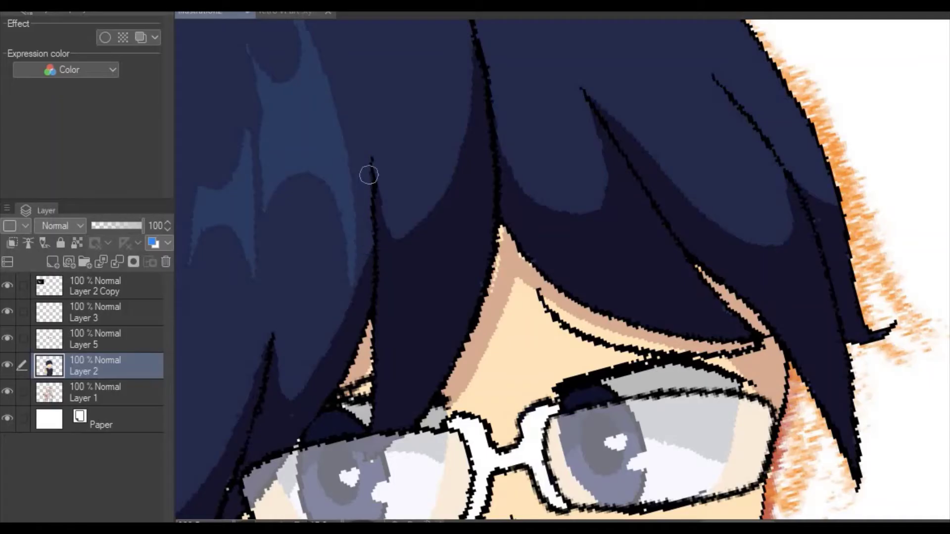
key("ctrl+z")
key("ctrl+minus")
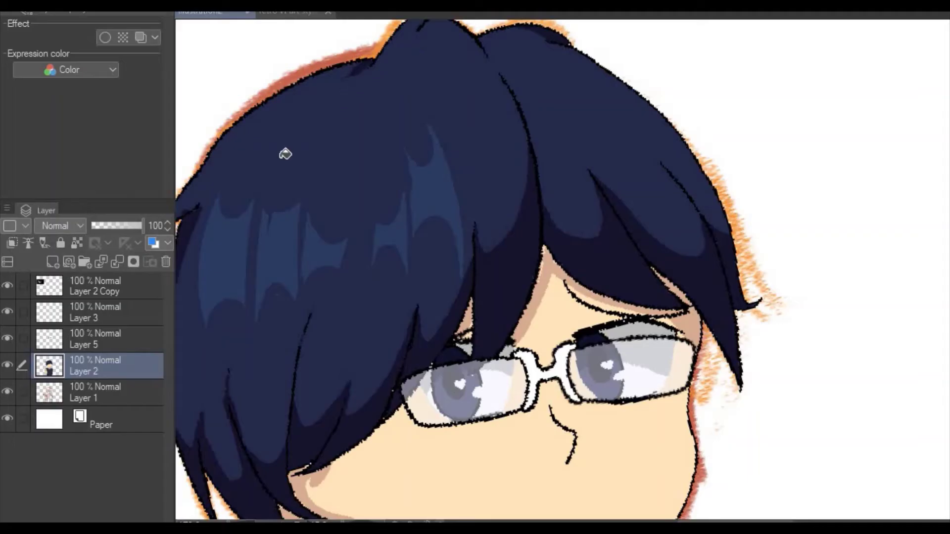
scroll(468, 242, "up", 5)
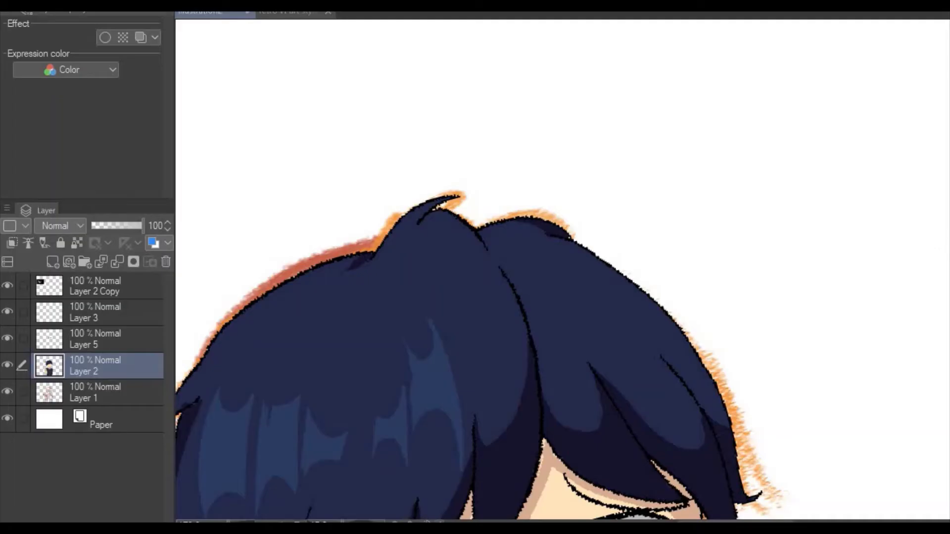
left_click(712, 57)
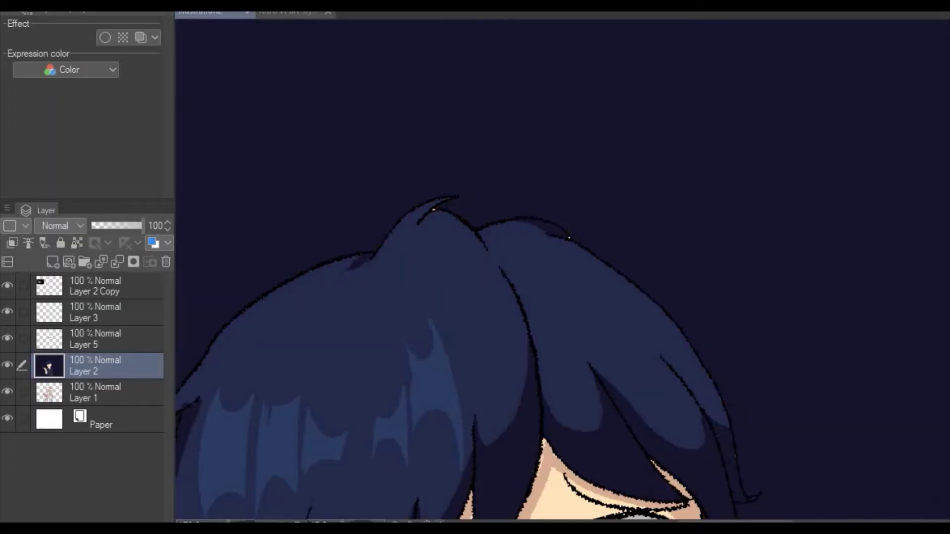
key("ctrl+z")
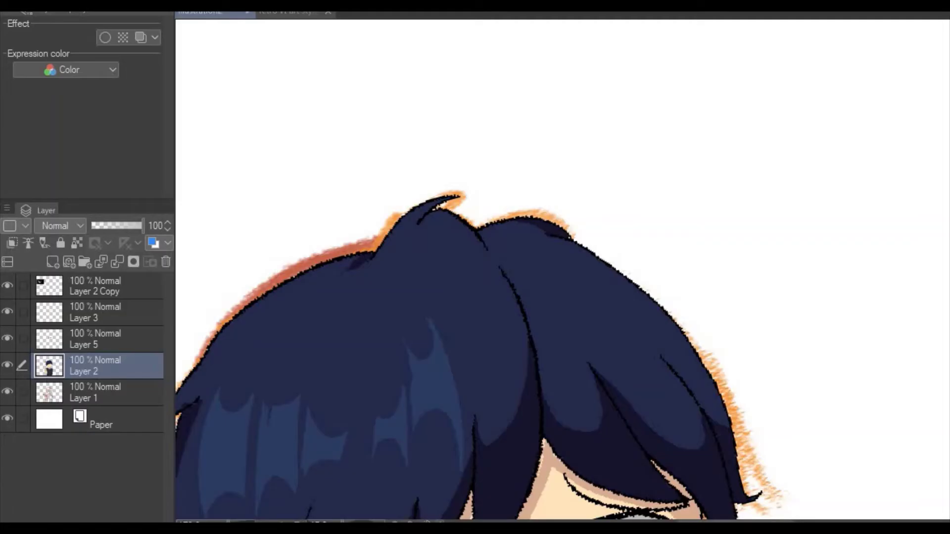
Look over the character's shading from the top of the hair down to the jacket and raised arm.
scroll(562, 270, "down", 15)
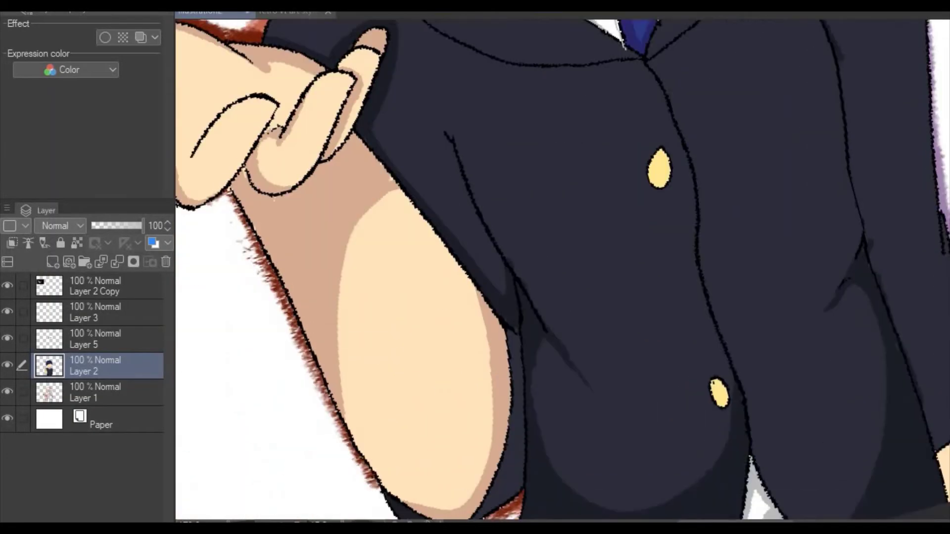
scroll(562, 270, "down", 5)
scroll(562, 270, "up", 9)
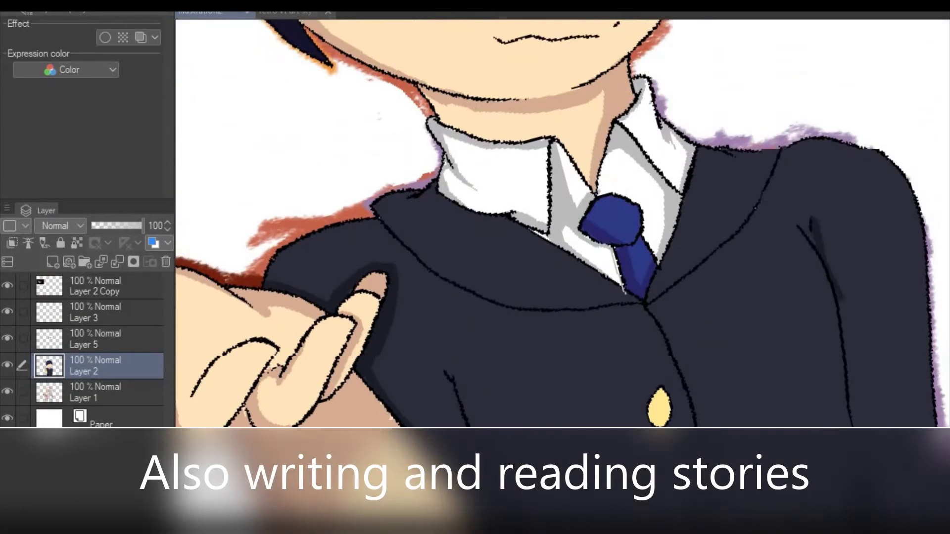
scroll(562, 270, "up", 12)
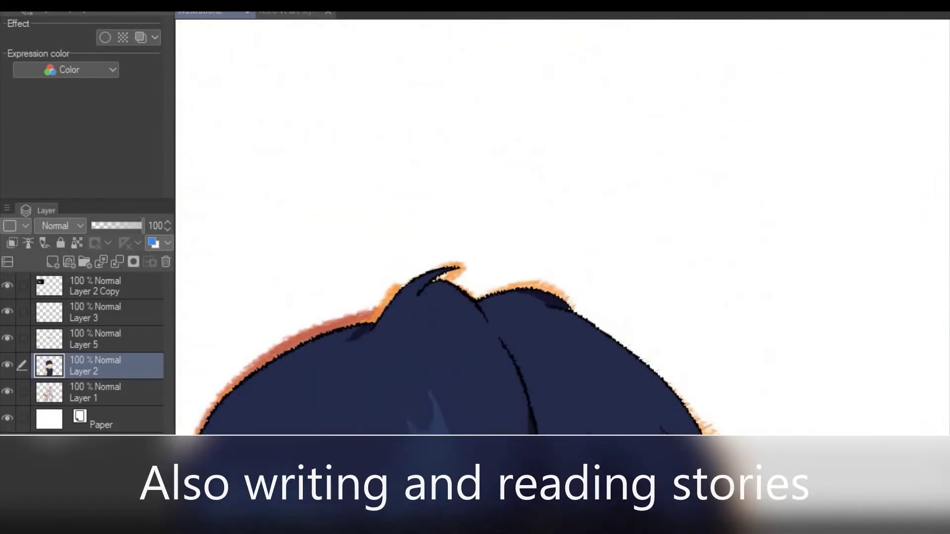
scroll(562, 270, "down", 12)
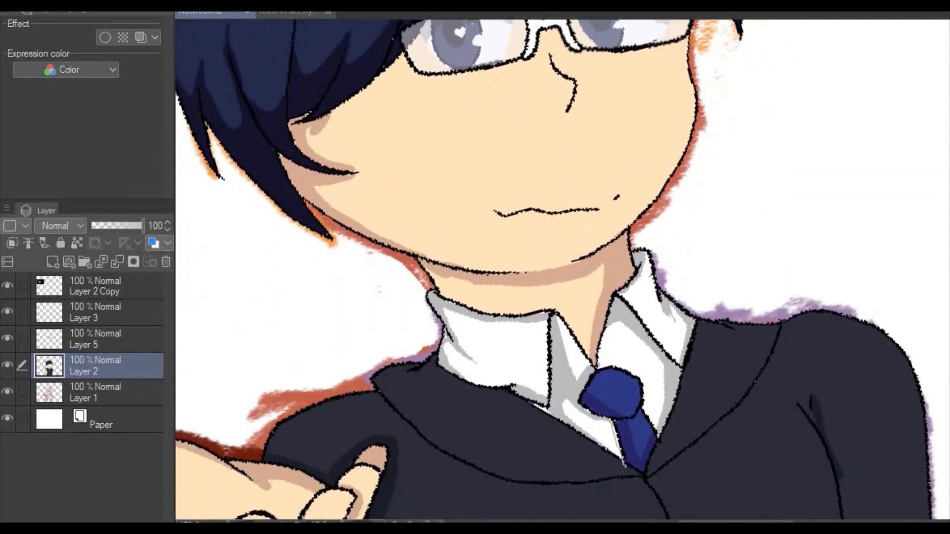
scroll(562, 270, "down", 7)
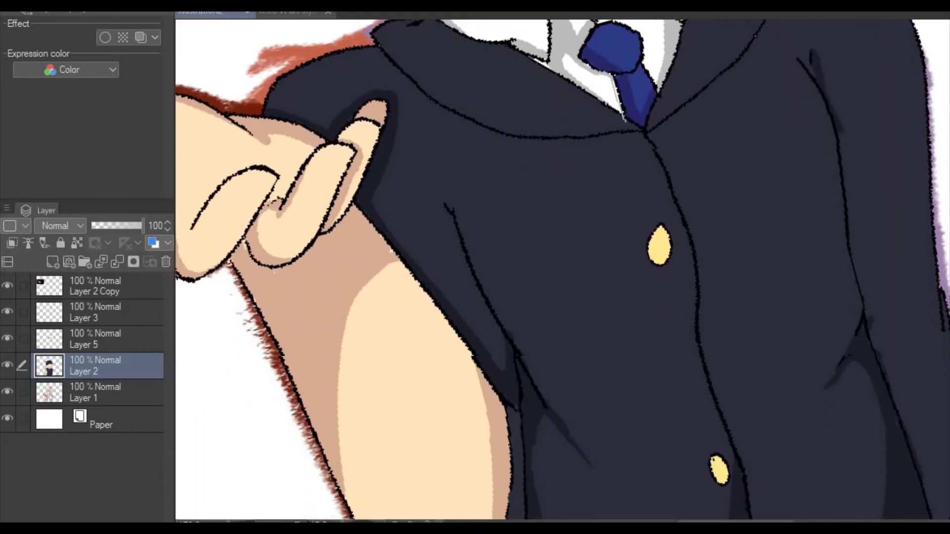
scroll(563, 271, "up", 8)
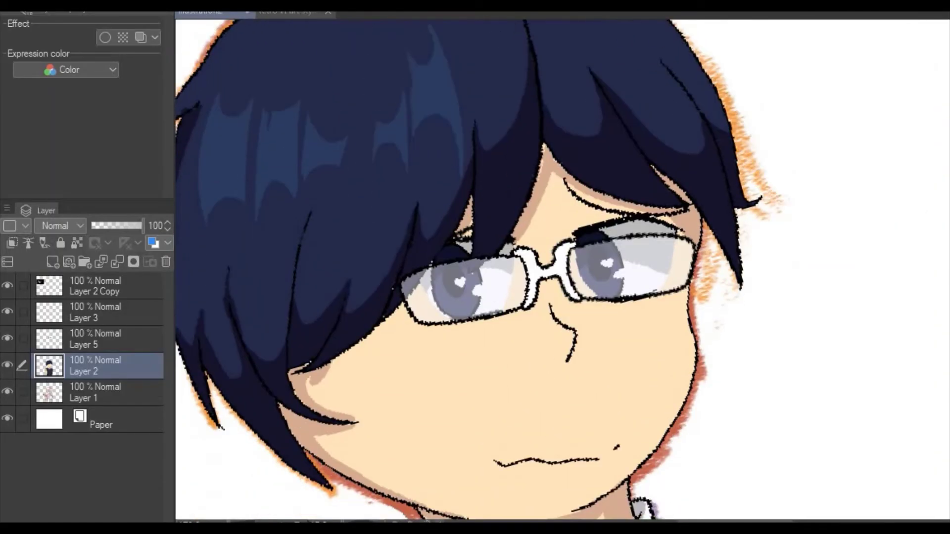
scroll(562, 270, "down", 2)
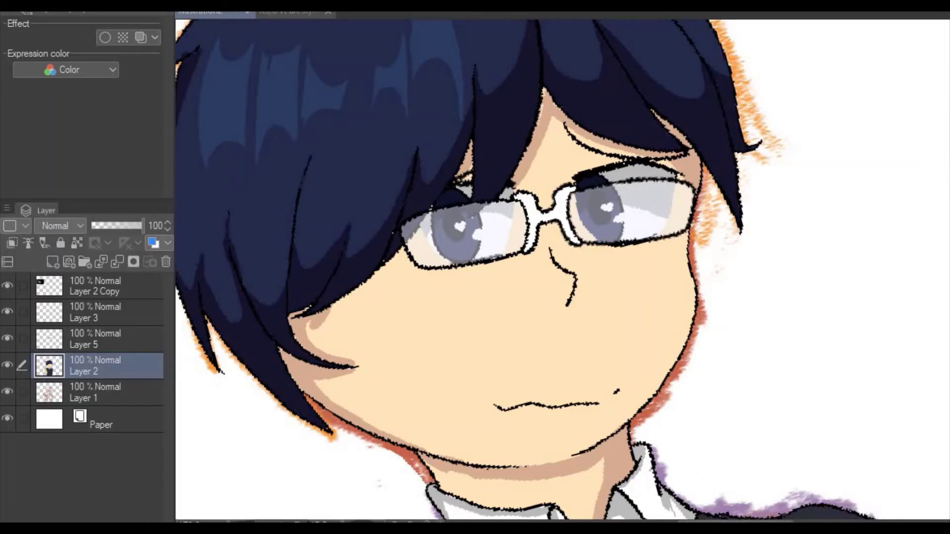
scroll(563, 270, "left", 5)
left_click(610, 301)
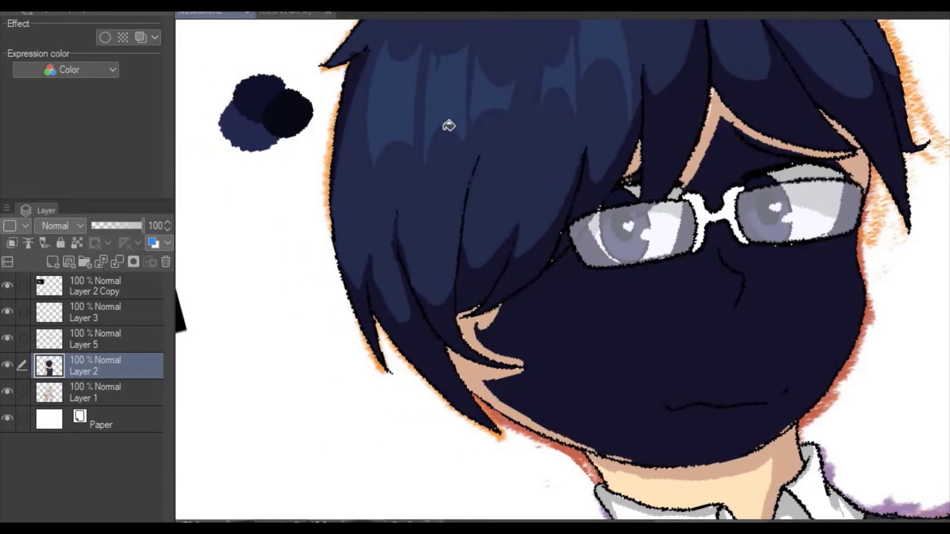
key("ctrl+z")
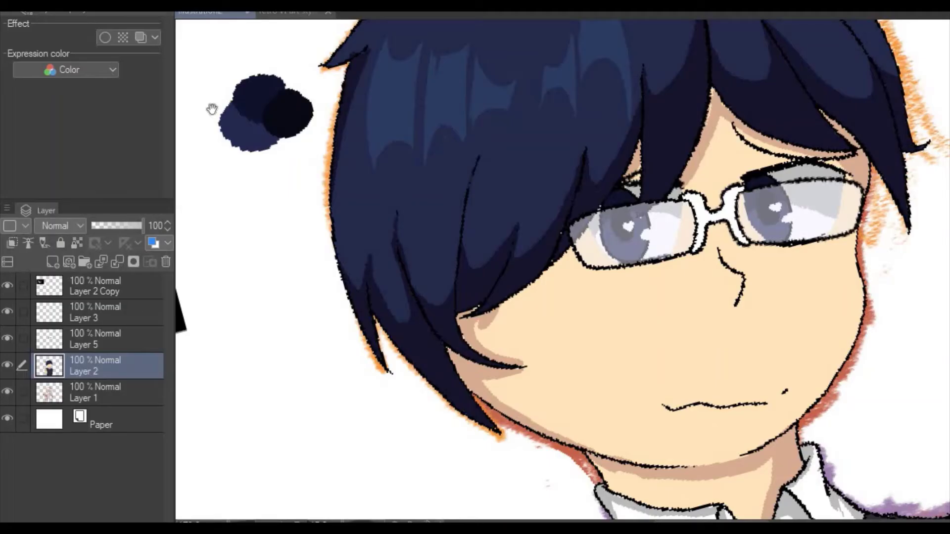
Extend the skin shadow on the cheek past the tip of the long side hair strand.
mouse_move(315, 162)
left_mouse_down()
mouse_move(329, 220)
mouse_move(309, 318)
mouse_move(263, 165)
mouse_move(264, 134)
left_mouse_up()
left_click_drag(435, 371, 614, 458)
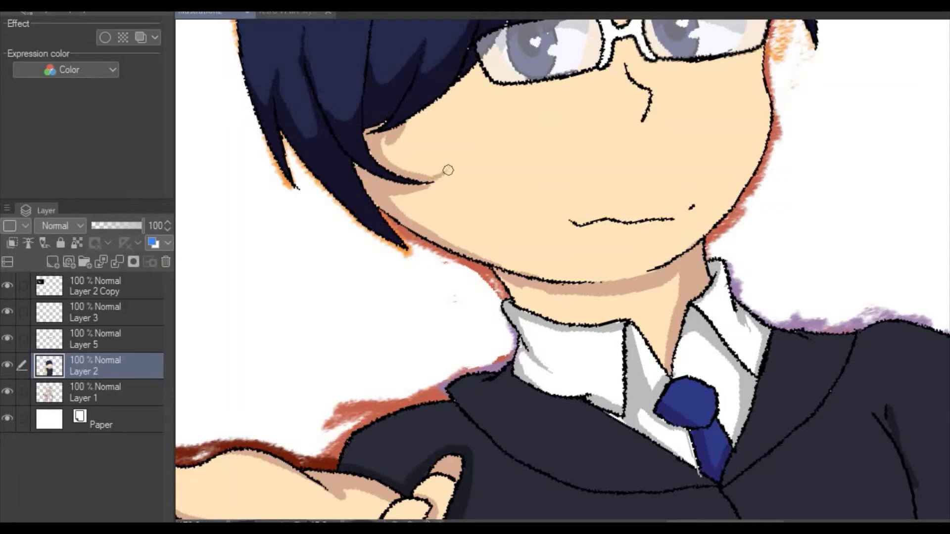
left_click_drag(450, 167, 431, 179)
left_click(2, 137)
left_click_drag(239, 121, 310, 252)
left_click_drag(342, 154, 339, 332)
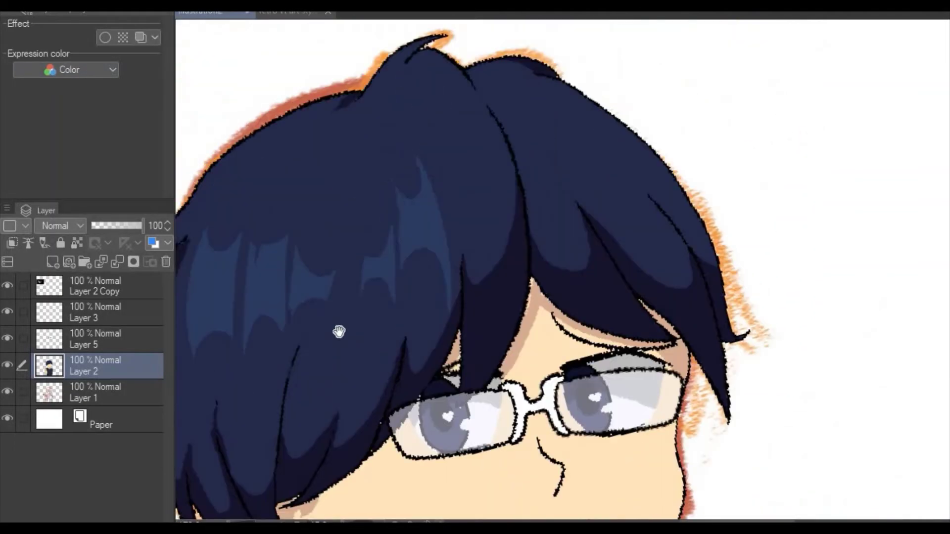
Select the hand-side jacket lapel, check the finished pink-haired nurse illustration as a style reference, and return to the character drawing.
scroll(339, 332, "down", 15)
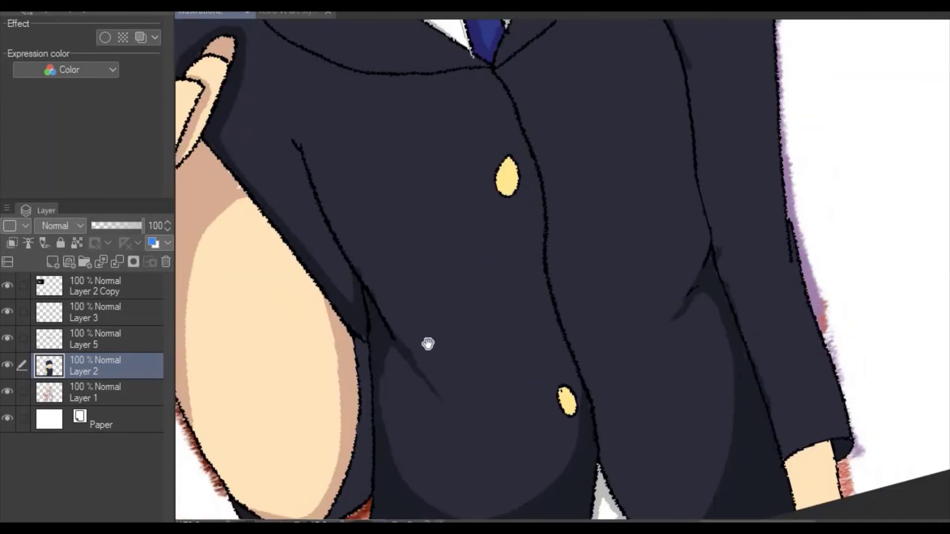
scroll(428, 344, "up", 10)
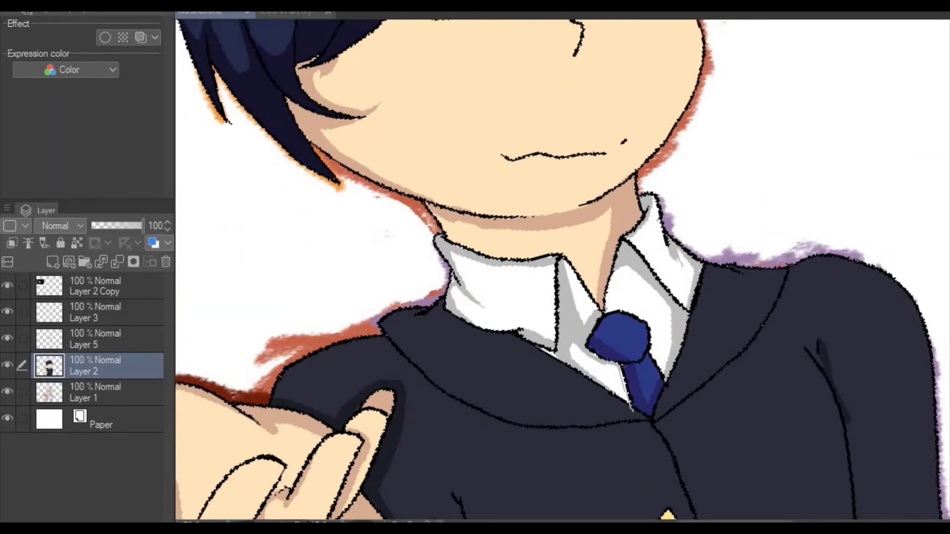
left_click(424, 321)
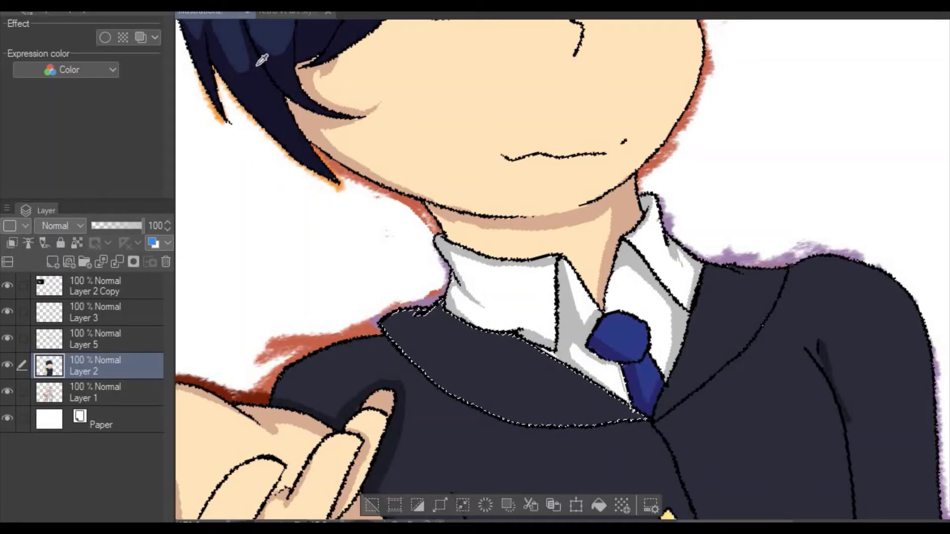
left_click(280, 13)
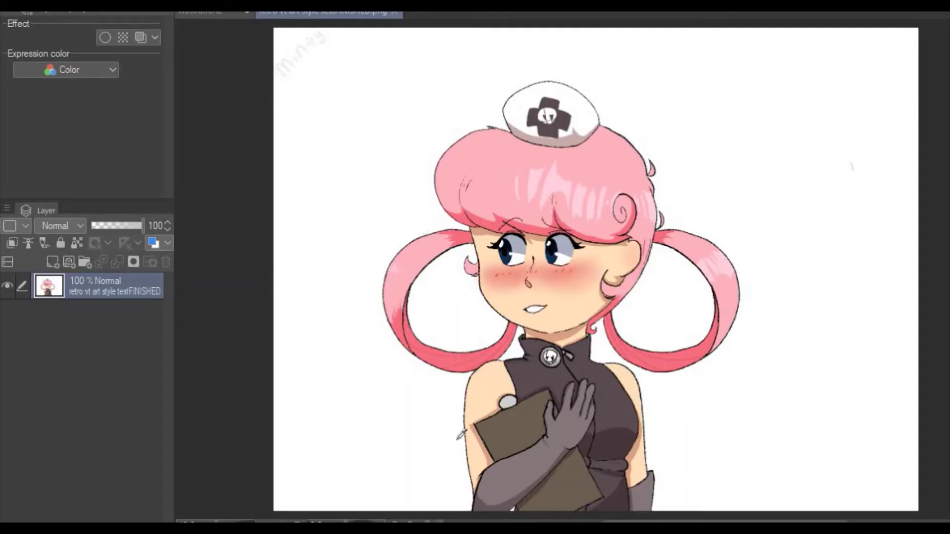
left_click(195, 14)
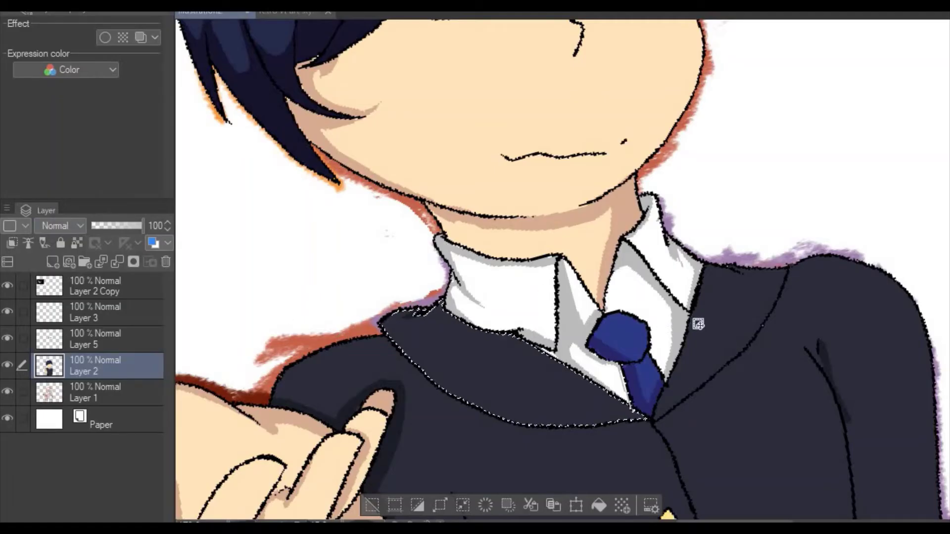
Select the opposite jacket lapel, shade the crease along its shoulder edge in a darker tone, and clear the selection.
left_click(690, 341)
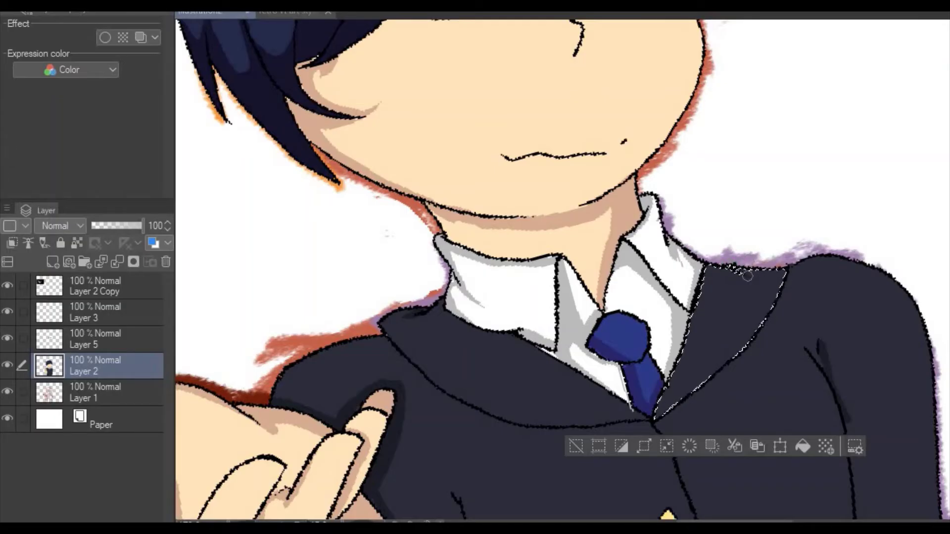
left_click_drag(756, 281, 738, 268)
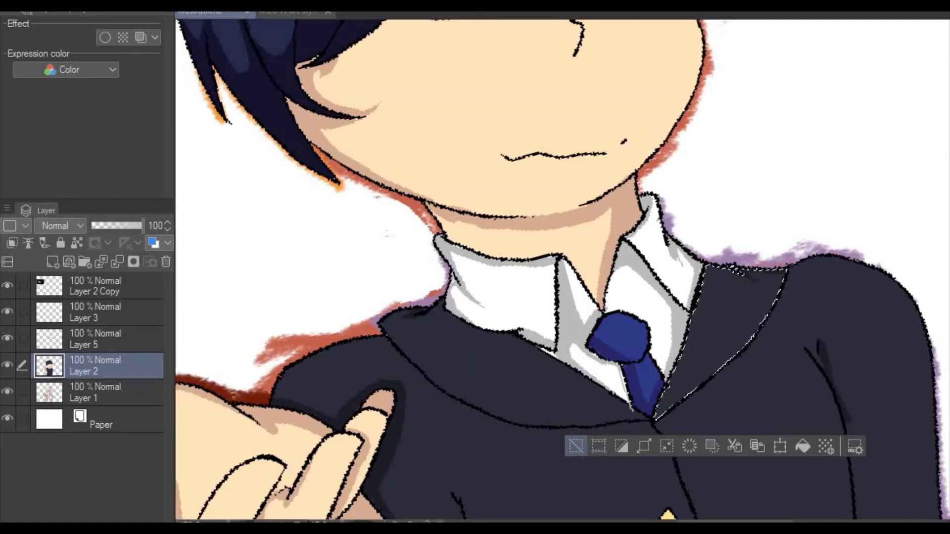
left_click(575, 446)
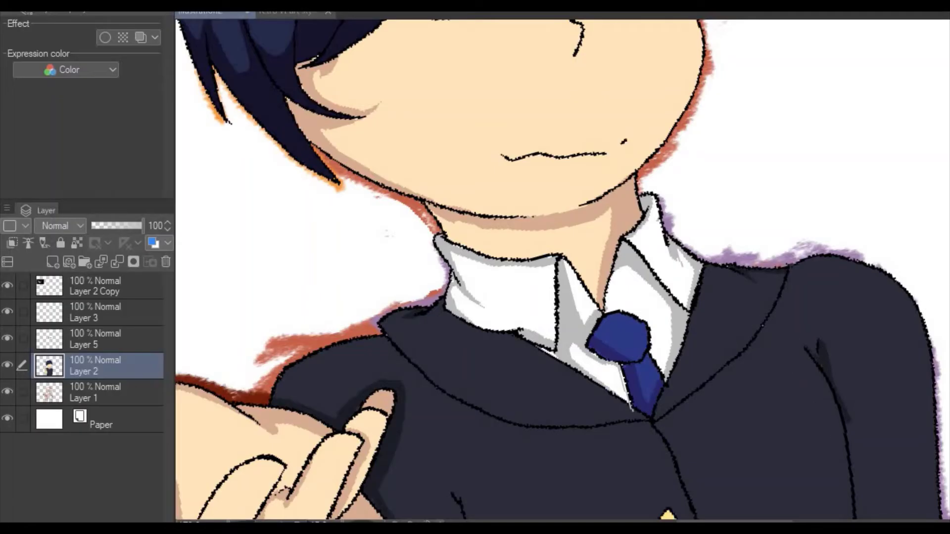
scroll(563, 270, "down", 15)
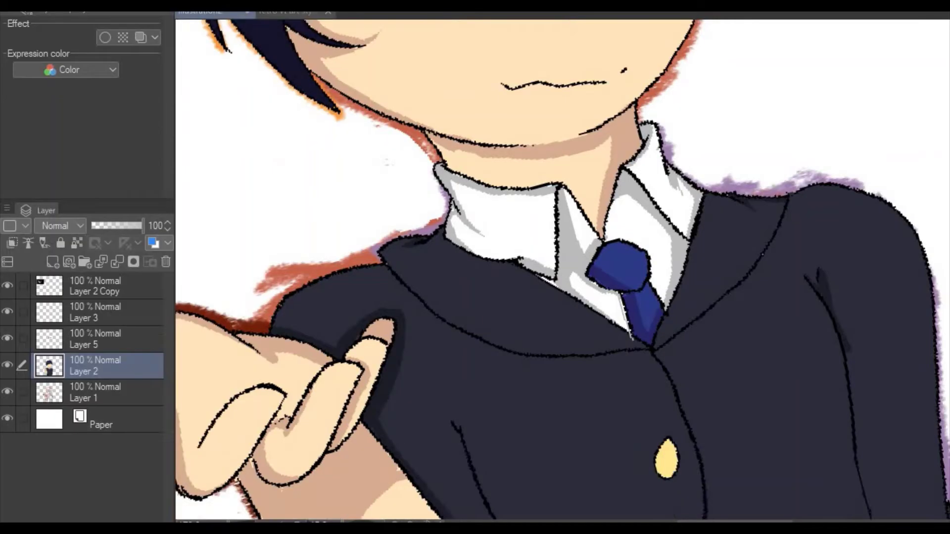
scroll(562, 270, "up", 6)
scroll(562, 270, "up", 3)
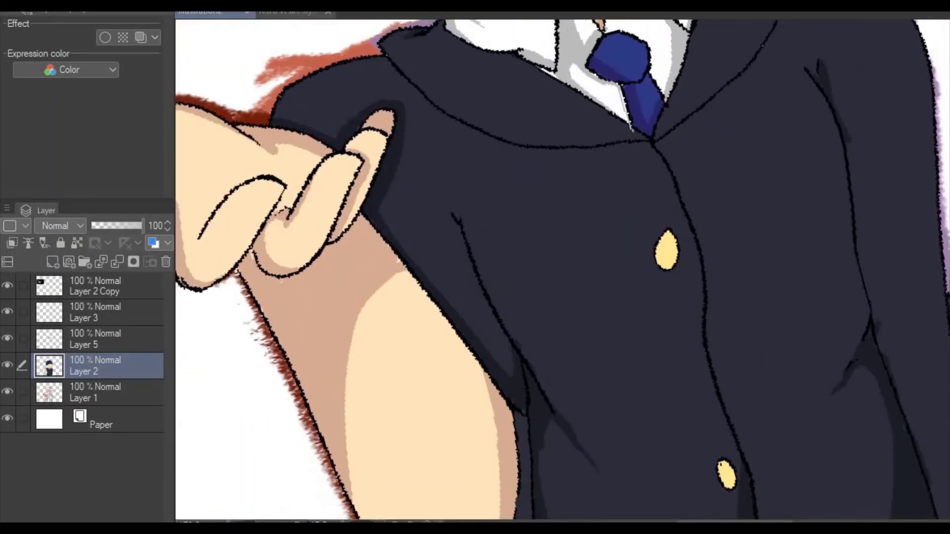
scroll(562, 270, "down", 8)
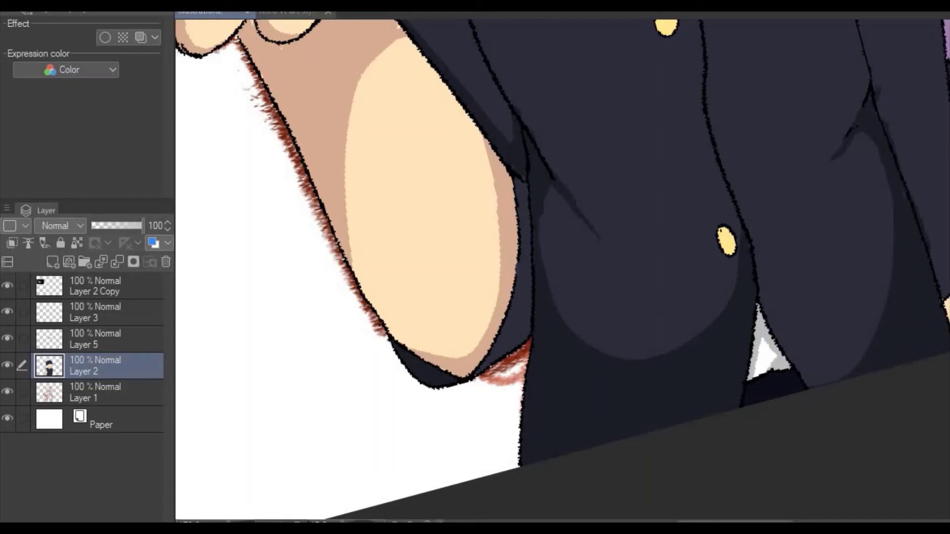
Select the dark sleeve section between the raised forearm and the side of the jacket.
scroll(562, 270, "left", 10)
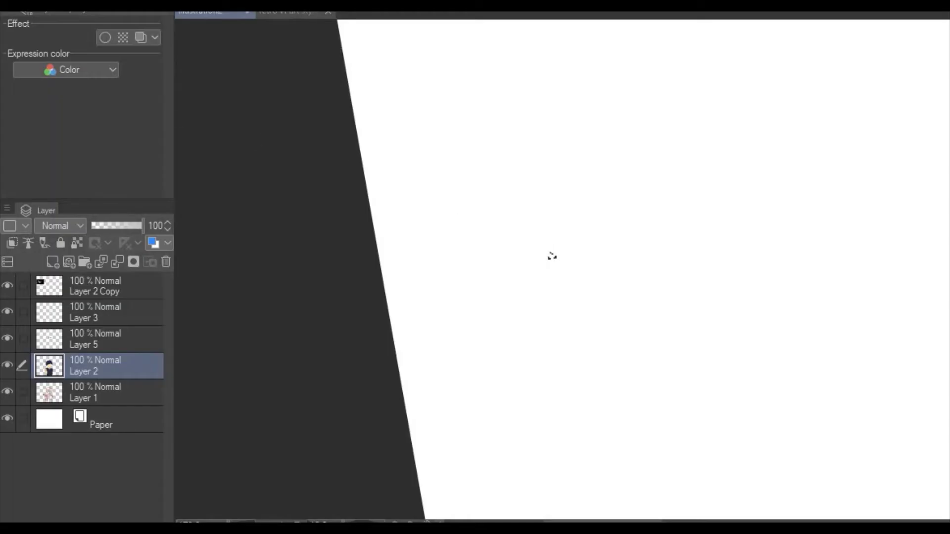
left_click_drag(466, 206, 408, 280)
mouse_move(486, 254)
left_mouse_down()
mouse_move(465, 280)
mouse_move(431, 236)
mouse_move(460, 144)
mouse_move(487, 149)
left_mouse_up()
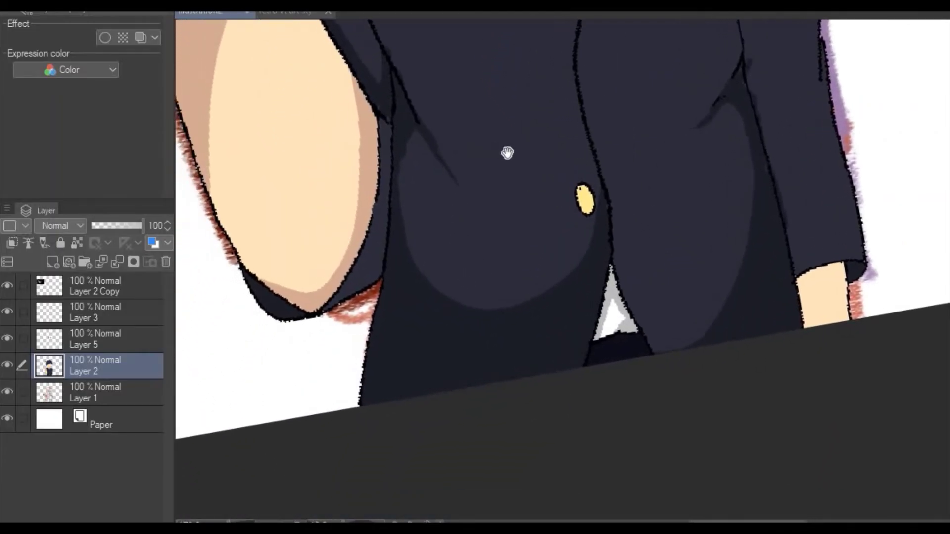
left_click(372, 250)
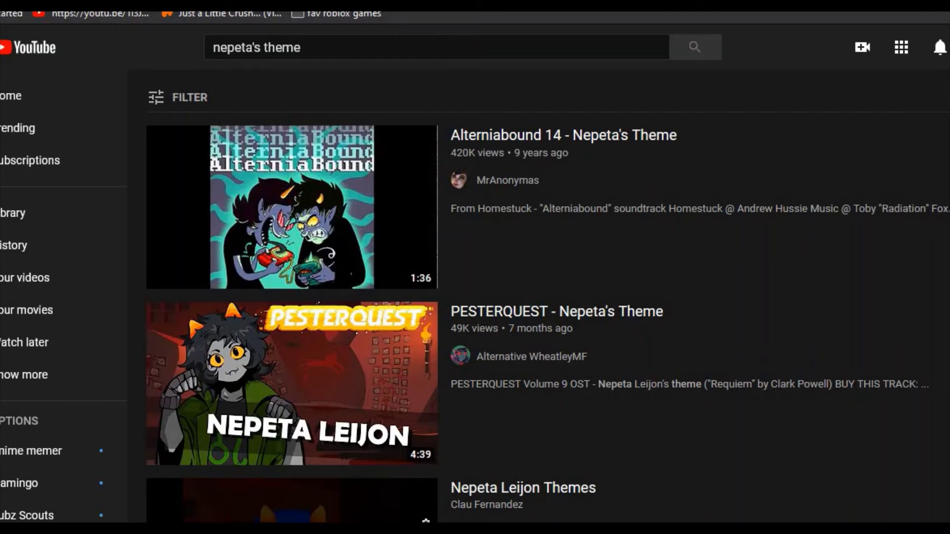
Switch to YouTube and look through the video results for nepeta's theme.
scroll(484, 282, "down", 10)
scroll(493, 297, "down", 8)
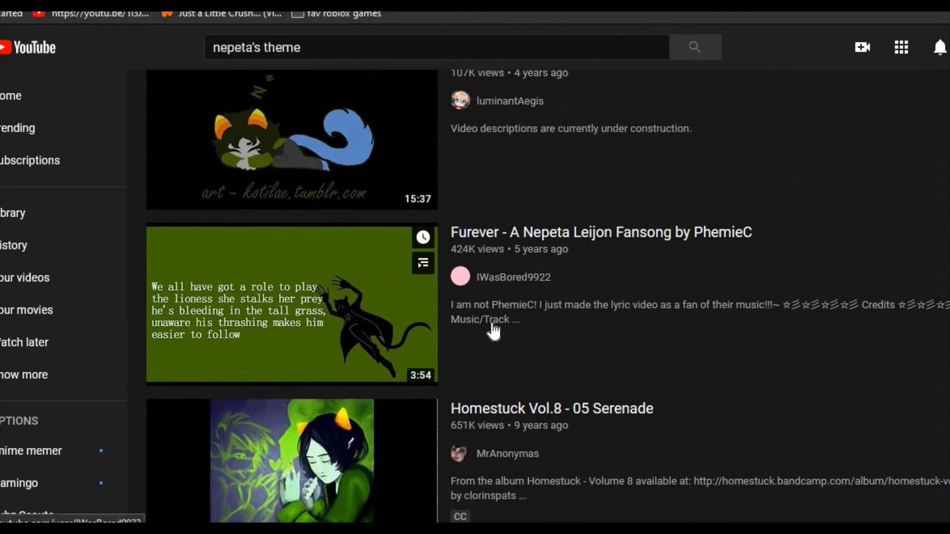
scroll(536, 241, "up", 18)
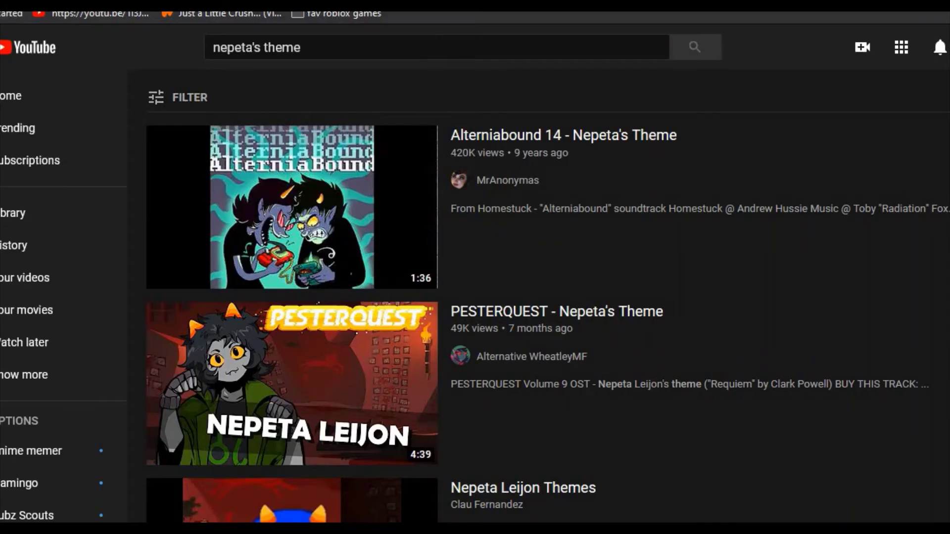
Go back to the video Homestuck Vol.8 - 07 Love You (Feferi's Theme), pause it and resume playback.
key("alt+Left")
left_click_drag(147, 400, 120, 405)
right_click(122, 408)
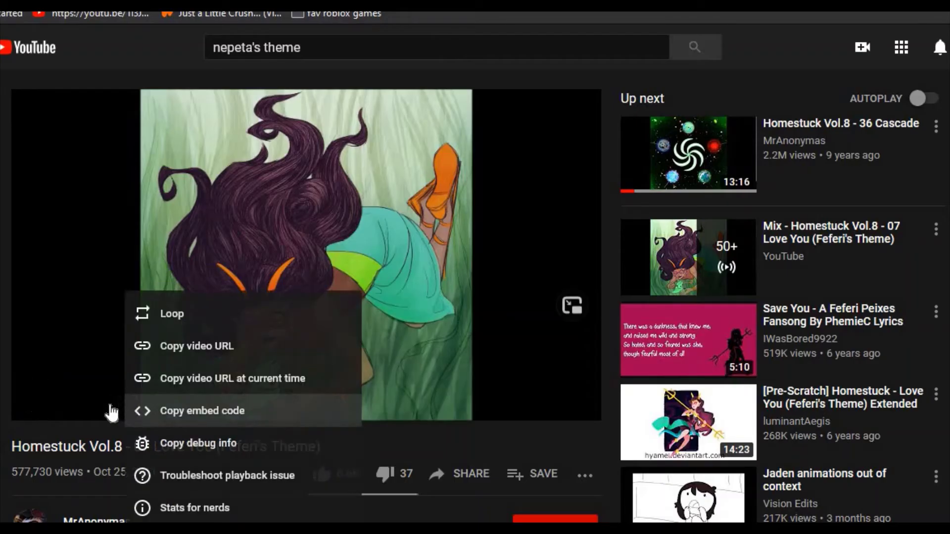
left_click(69, 346)
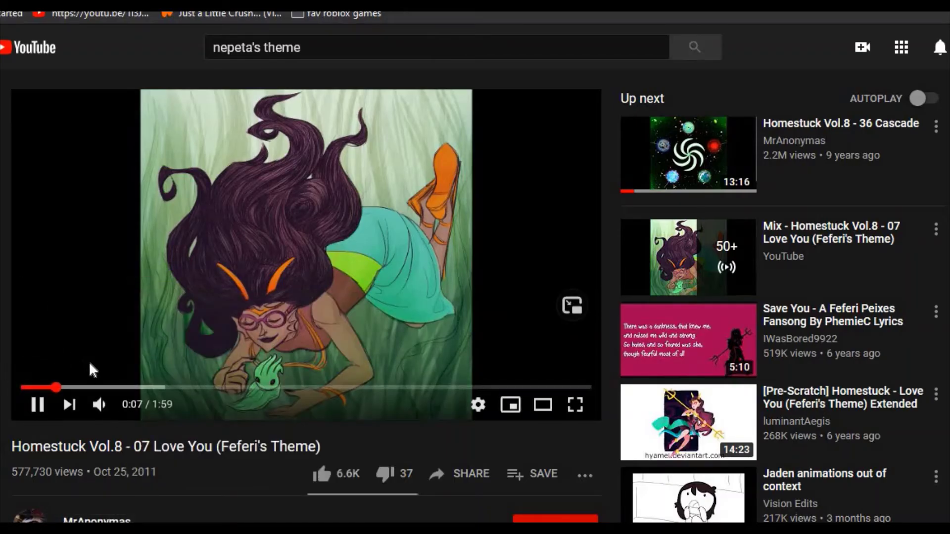
left_click(146, 345)
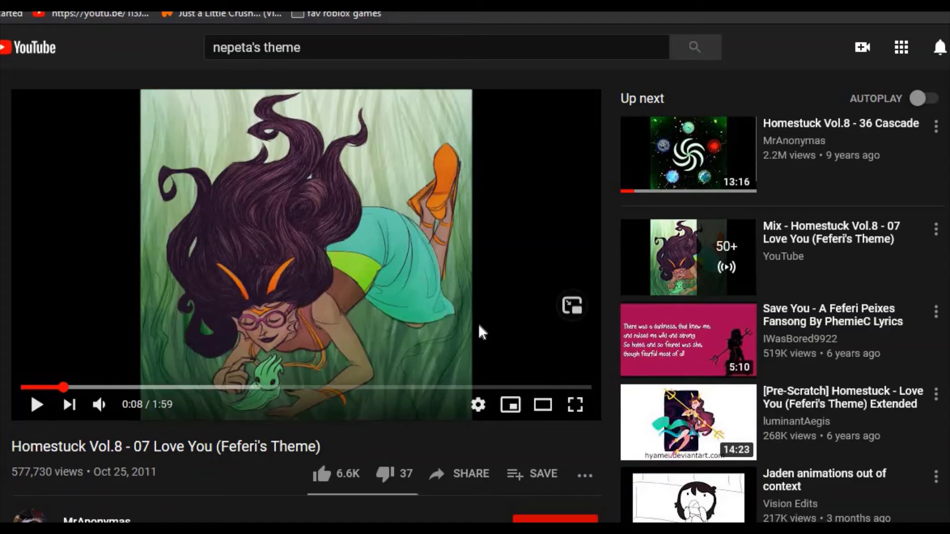
key("space")
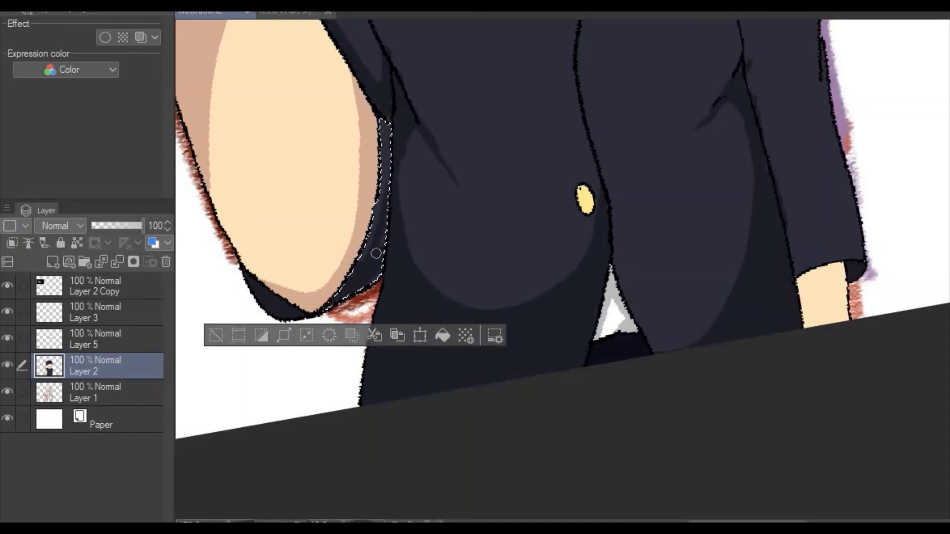
Clear the sleeve selection, select the hair's mid-tone area and paint jagged lighter-blue highlights on the section beyond the parting.
left_click(216, 336)
left_click_drag(251, 105, 258, 395)
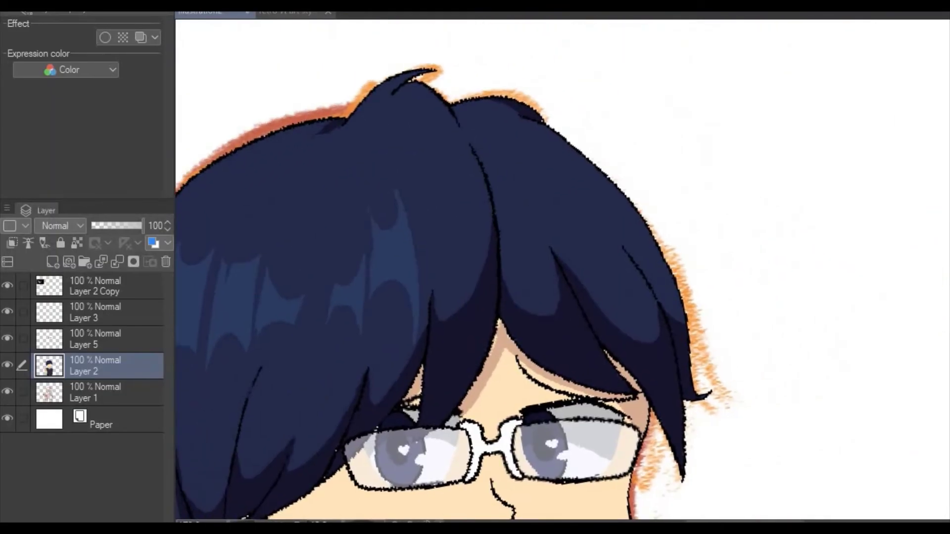
left_click(413, 167)
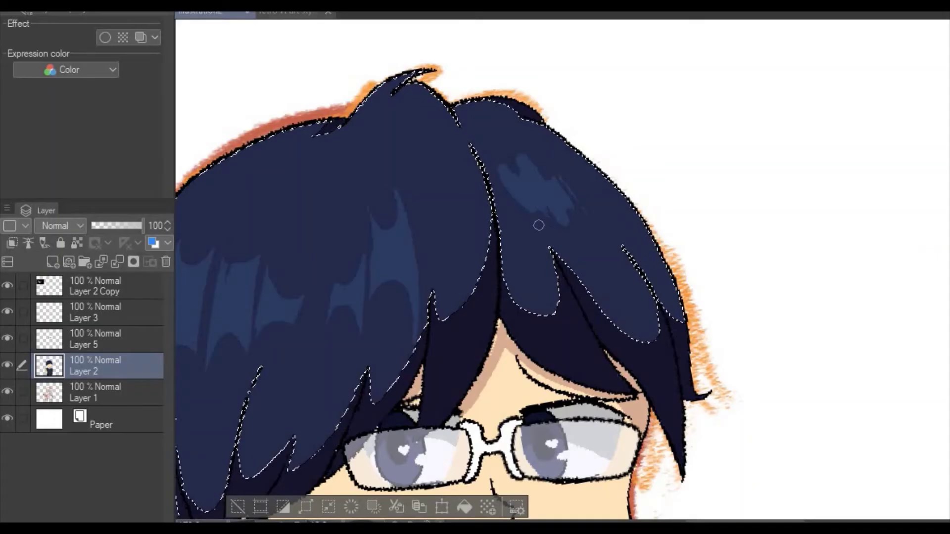
left_click_drag(533, 204, 530, 201)
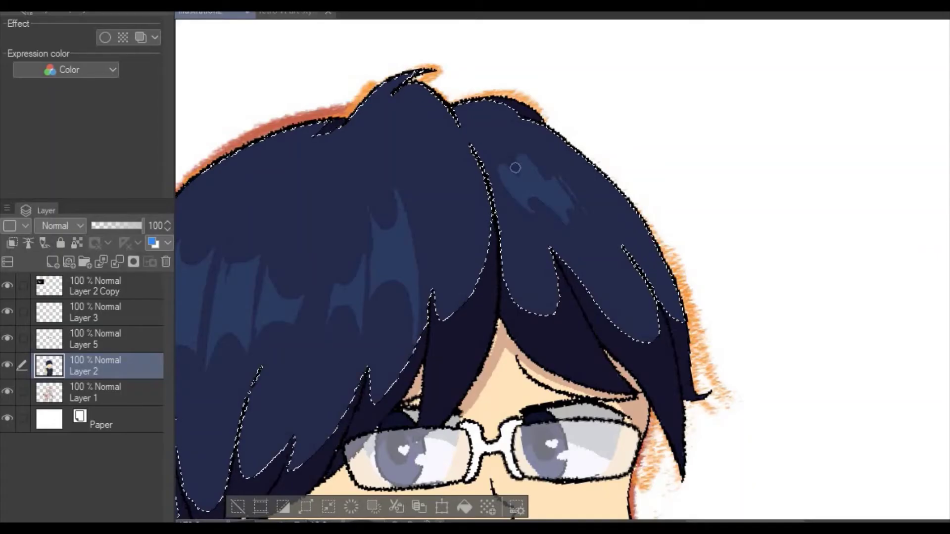
left_click_drag(511, 164, 504, 159)
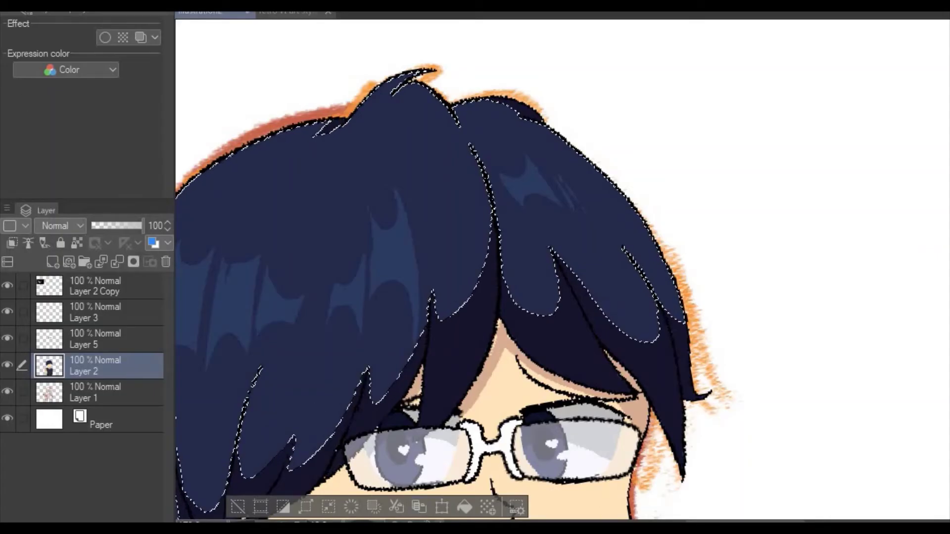
left_click_drag(424, 165, 454, 127)
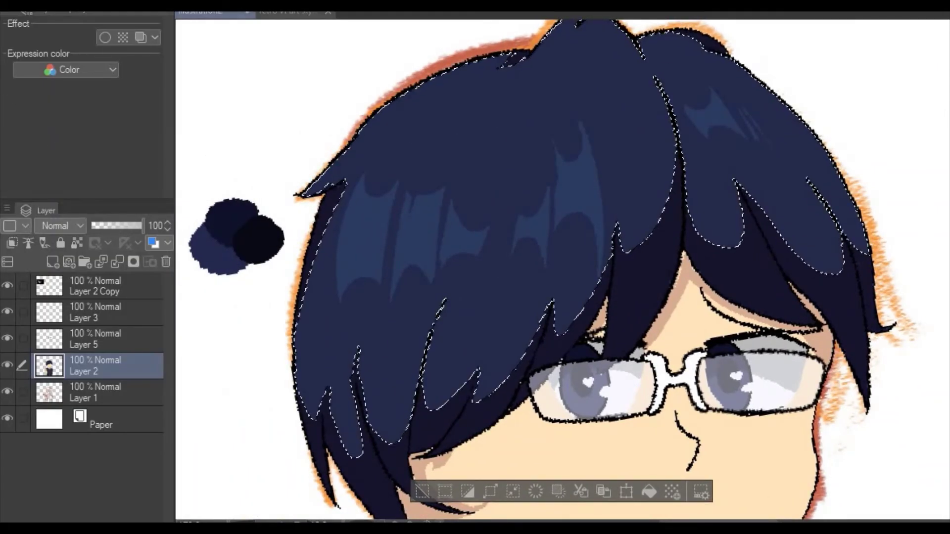
Switch to YouTube, start the suggested video Homestuck Vol.8 - 36 Cascade, pause and resume it, and return to the drawing.
key("slash")
left_click(36, 82)
left_click(271, 168)
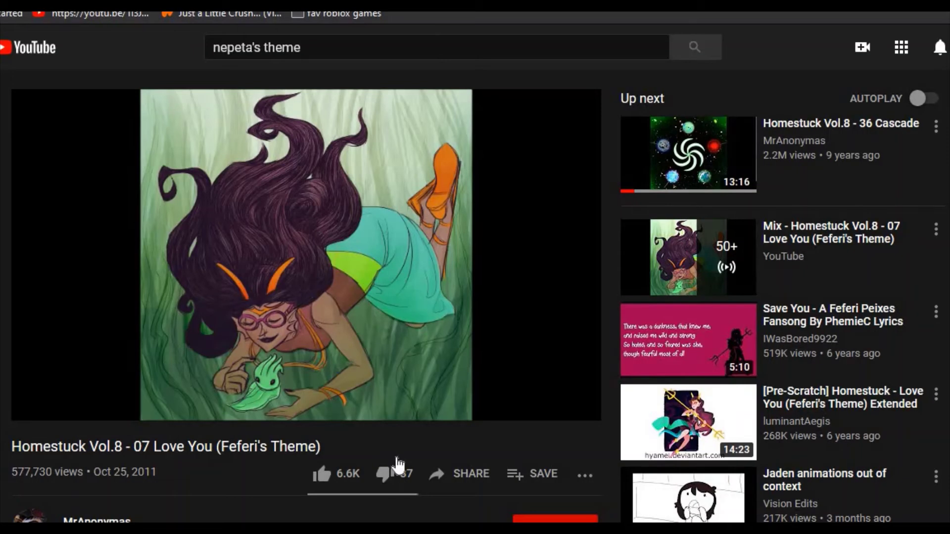
mouse_move(378, 262)
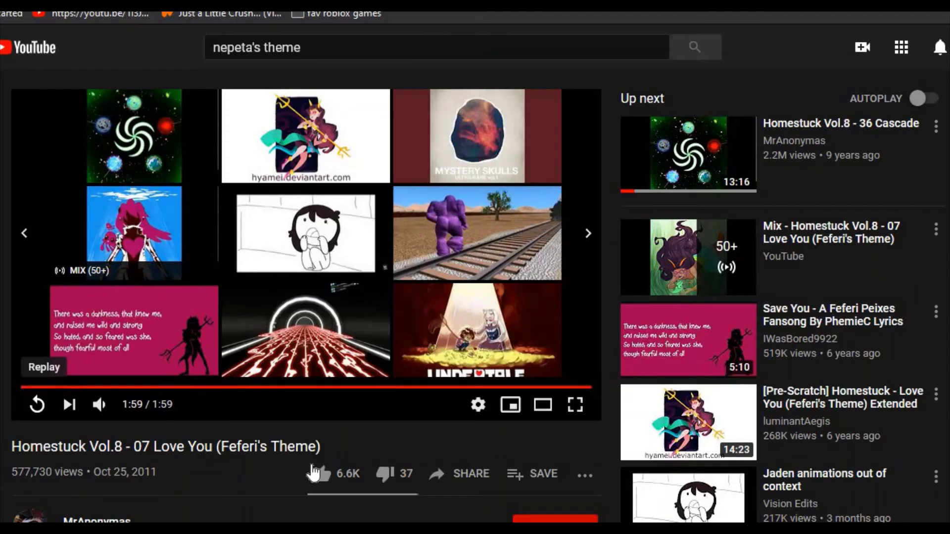
left_click(641, 163)
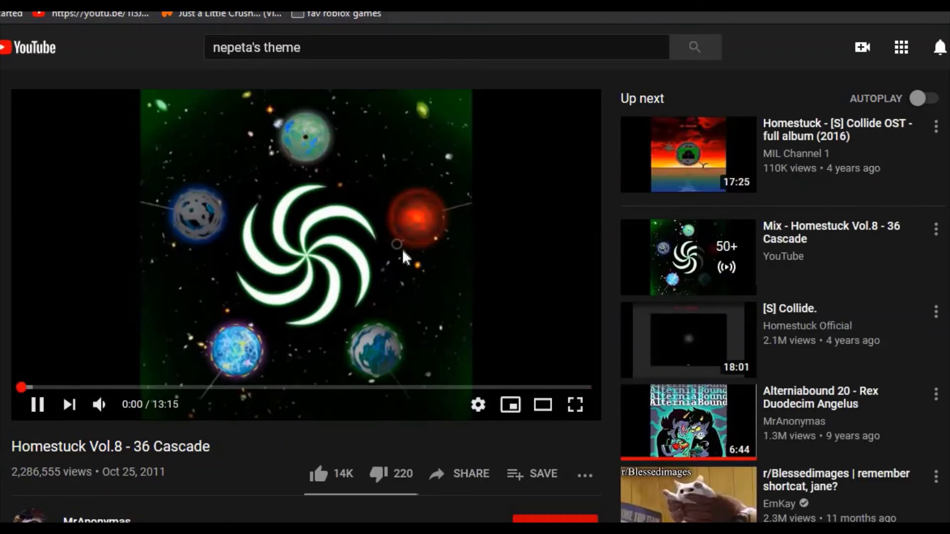
left_click(412, 244)
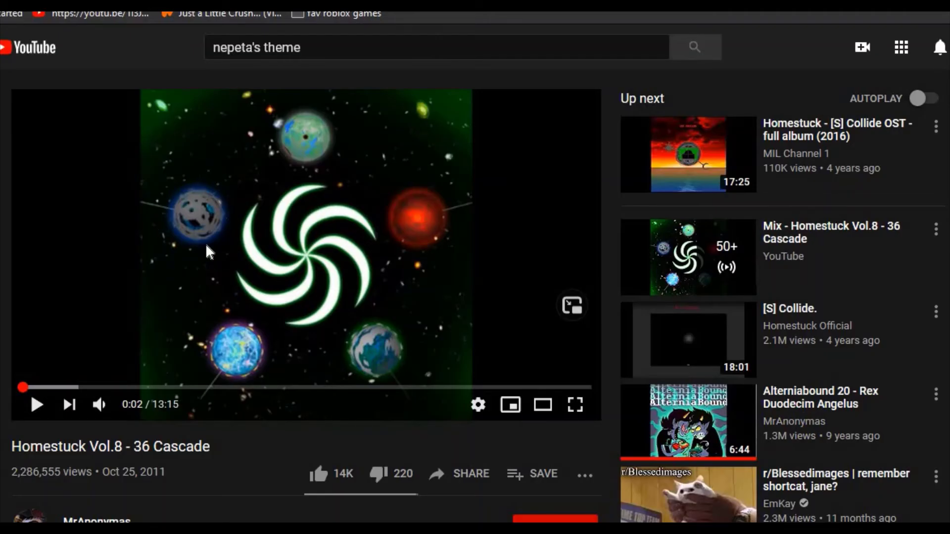
left_click(244, 262)
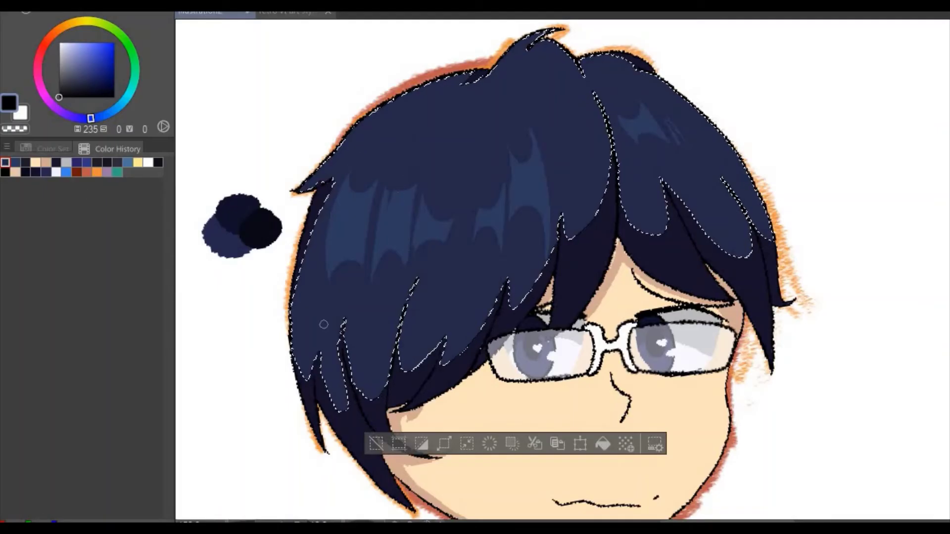
Draw short black strand marks beside the hair parting, paint over those on the outer crown in the hair's base colour, and deselect.
left_click_drag(302, 270, 306, 309)
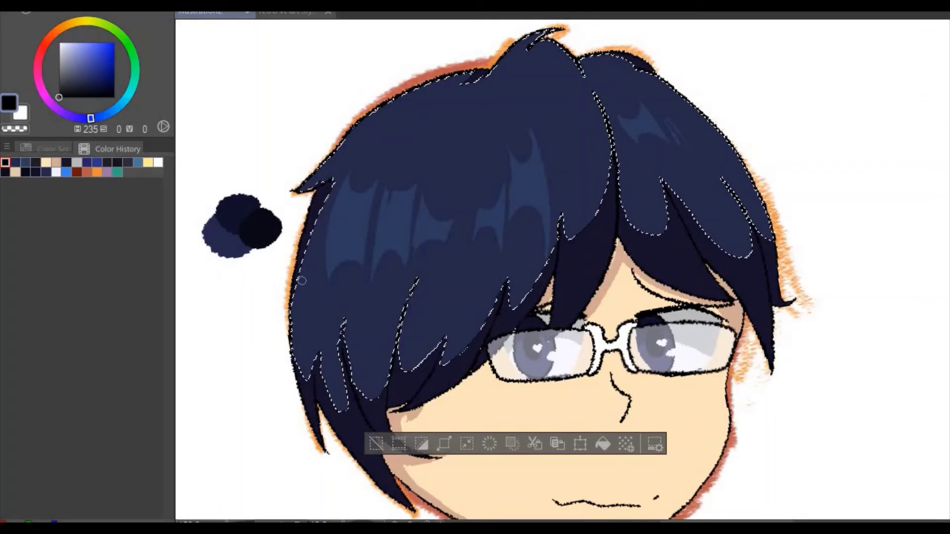
left_click_drag(309, 297, 307, 317)
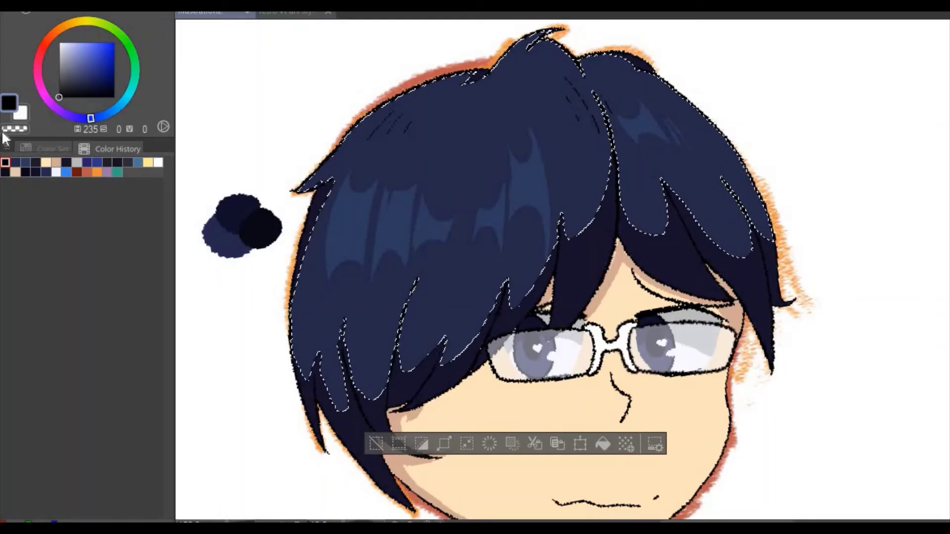
left_click(335, 399, "alt")
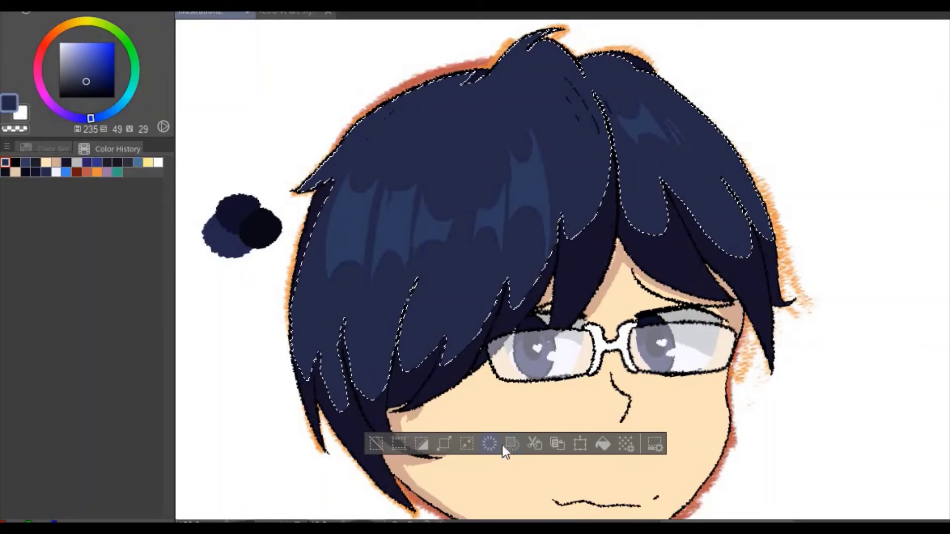
left_click(375, 443)
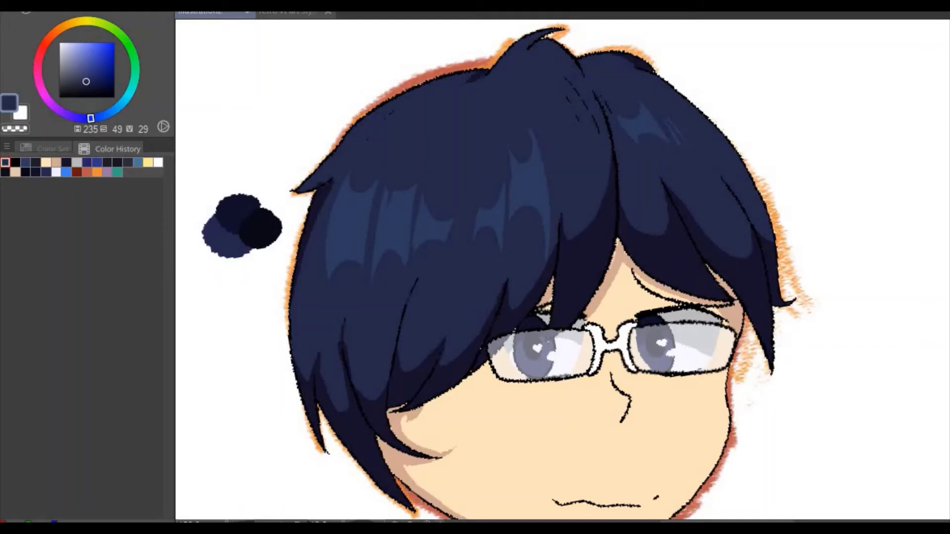
Select the lit skin area of the face and add a new raster layer above Layer 2.
left_click_drag(340, 365, 292, 166)
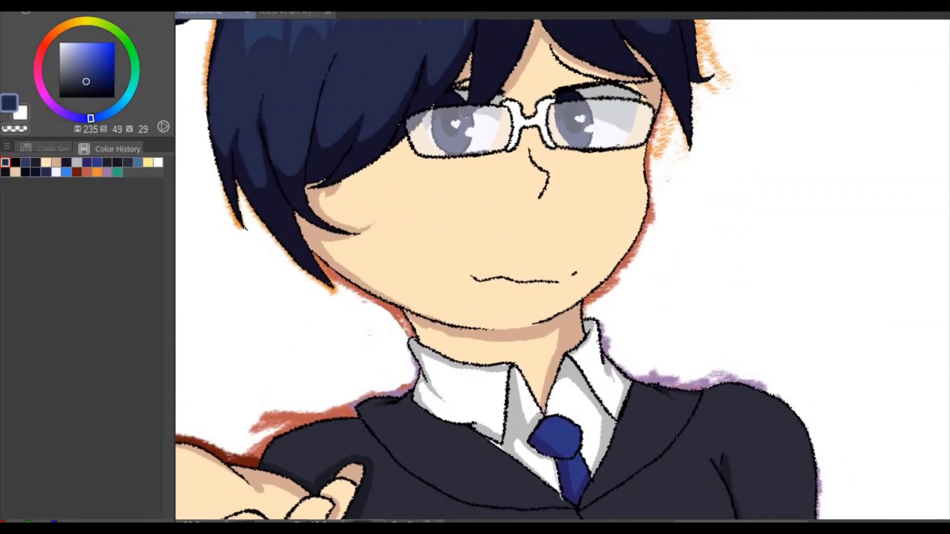
left_click(371, 197)
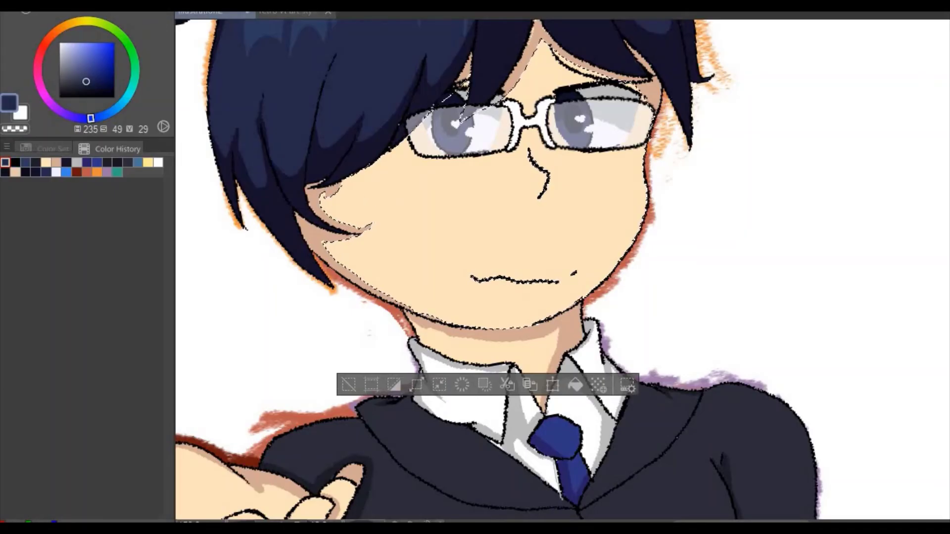
key("F7")
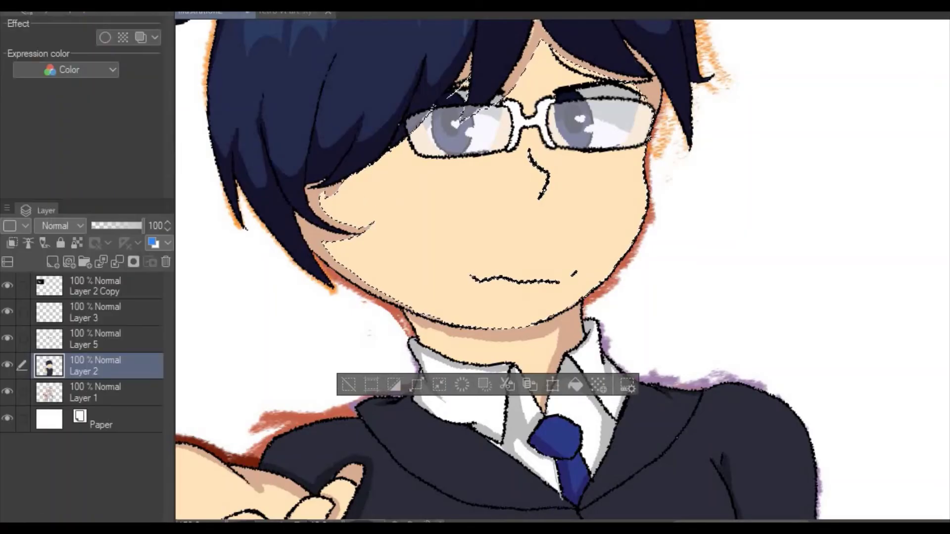
double_click(101, 345)
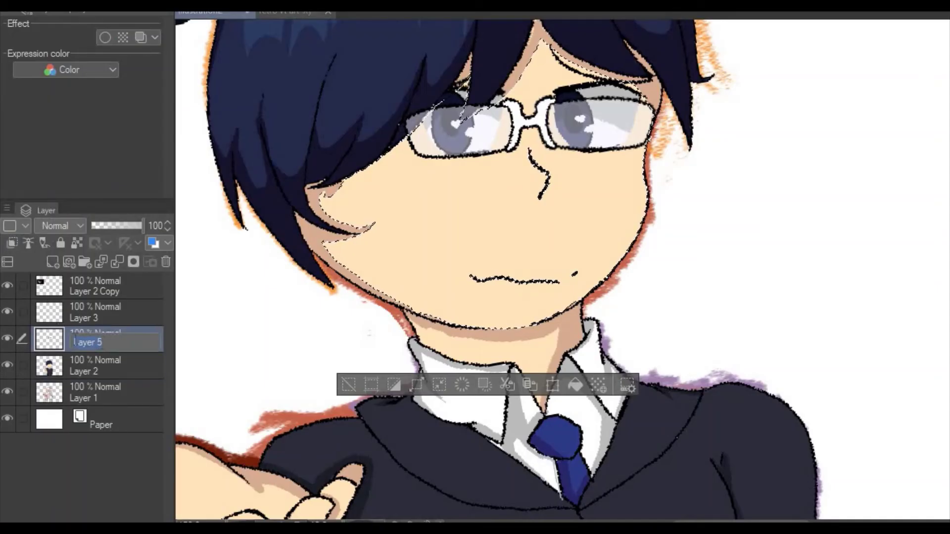
key("Return")
left_click(63, 308)
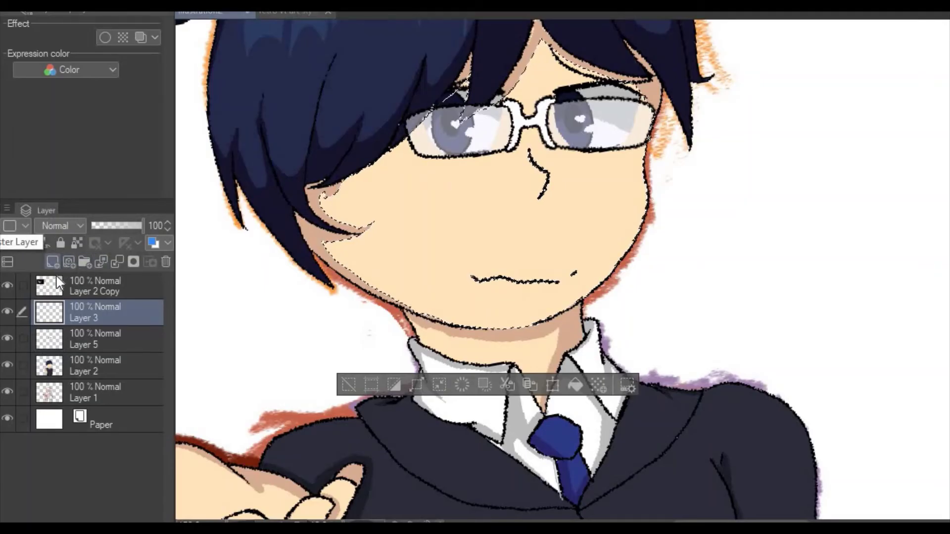
left_click(83, 365)
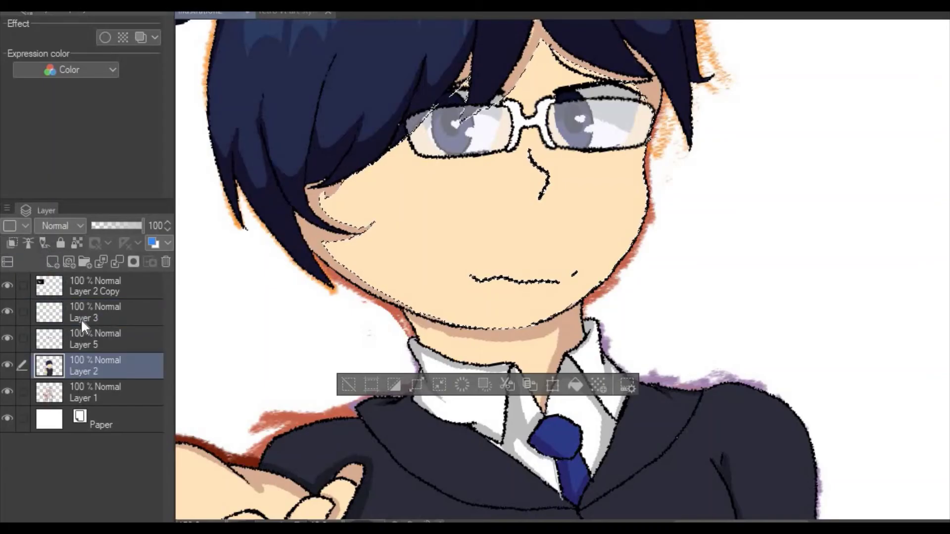
left_click(50, 261)
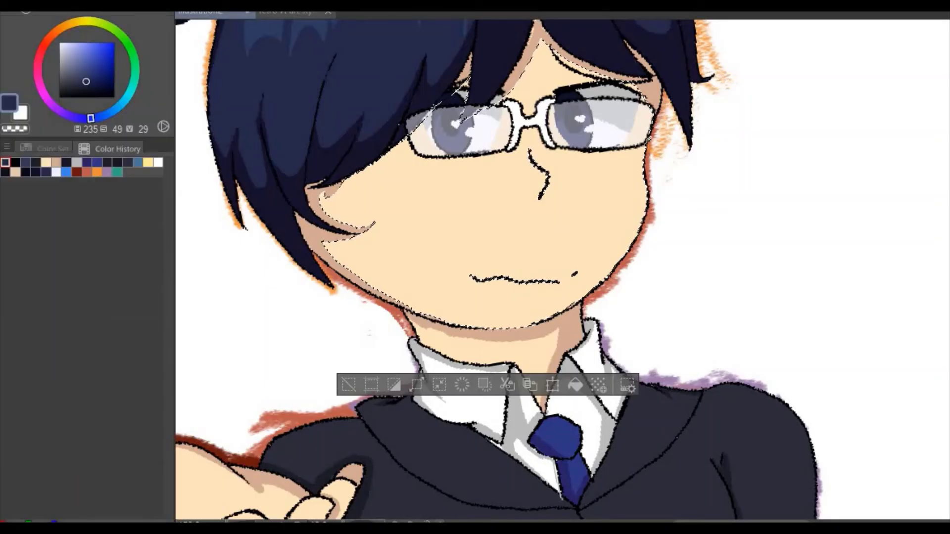
Set the drawing colour to pink with hue 347, saturation 58 and value 100.
left_click(49, 37)
left_click(91, 42)
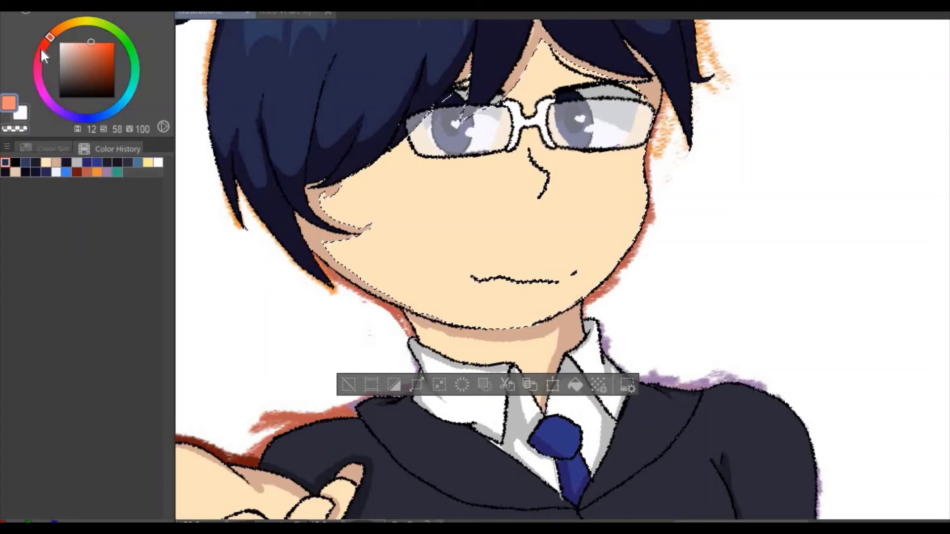
left_click_drag(42, 49, 51, 56)
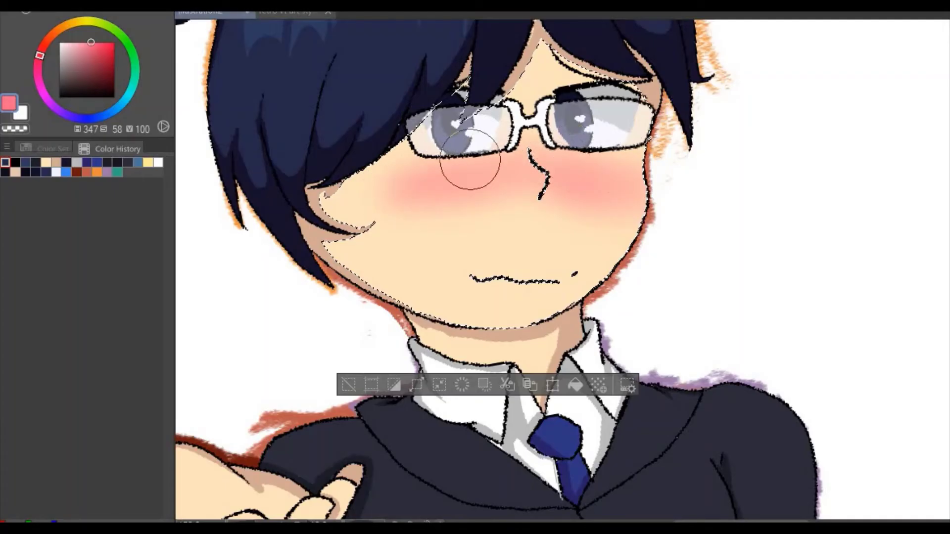
Try a soft pink blush across both cheeks and the nose, compare the face with and without it, and undo it.
mouse_move(561, 157)
left_mouse_down()
mouse_move(638, 175)
mouse_move(618, 188)
mouse_move(496, 178)
mouse_move(562, 166)
mouse_move(583, 171)
left_mouse_up()
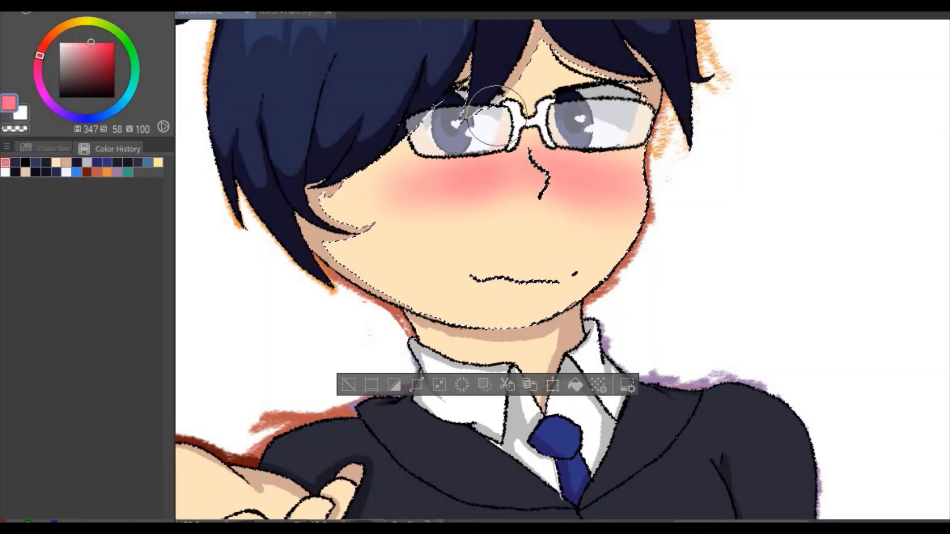
key("ctrl+z")
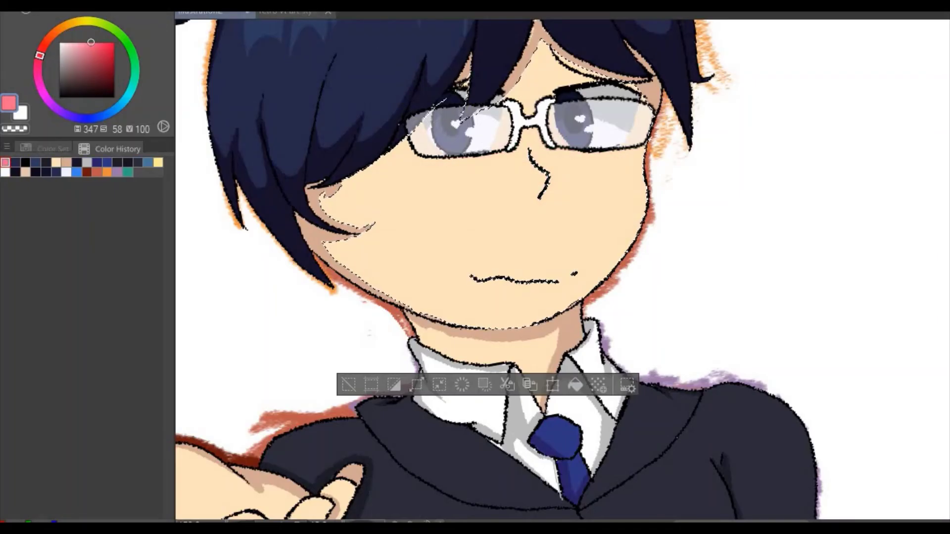
key("ctrl+y")
key("ctrl+z")
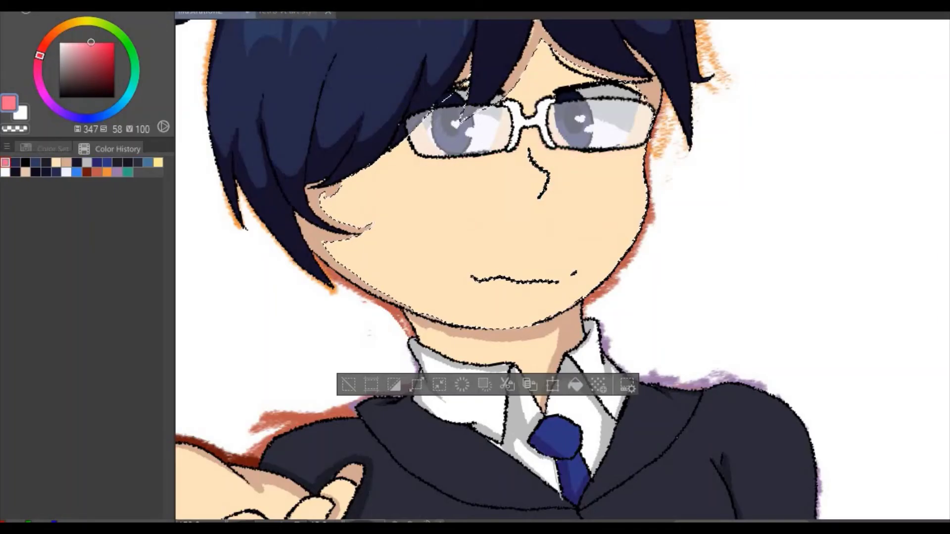
Set the drawing colour to red with hue 353, saturation 67 and value 80, and airbrush a soft blush over both cheeks and the nose.
left_click(95, 54)
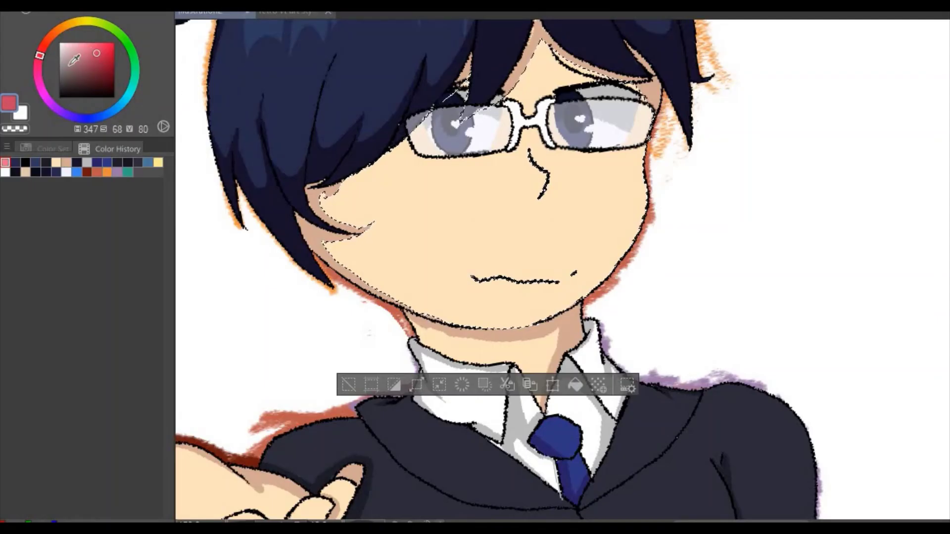
left_click_drag(39, 55, 41, 52)
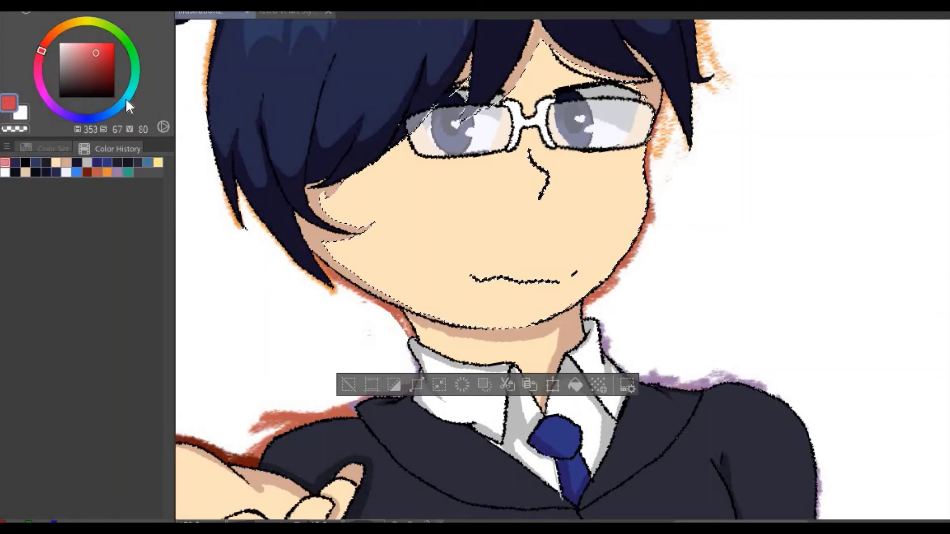
mouse_move(397, 188)
left_mouse_down()
mouse_move(480, 183)
mouse_move(390, 188)
mouse_move(504, 177)
mouse_move(383, 196)
mouse_move(516, 190)
mouse_move(460, 164)
mouse_move(512, 184)
mouse_move(558, 153)
mouse_move(542, 161)
mouse_move(659, 165)
mouse_move(537, 178)
mouse_move(659, 185)
mouse_move(577, 181)
mouse_move(544, 192)
mouse_move(641, 189)
mouse_move(562, 155)
mouse_move(496, 171)
mouse_move(525, 152)
mouse_move(422, 188)
mouse_move(416, 180)
mouse_move(473, 171)
mouse_move(403, 181)
mouse_move(527, 187)
mouse_move(544, 163)
mouse_move(507, 183)
mouse_move(648, 193)
mouse_move(411, 197)
mouse_move(386, 176)
mouse_move(463, 188)
mouse_move(489, 166)
mouse_move(395, 190)
mouse_move(505, 202)
mouse_move(632, 190)
mouse_move(671, 162)
mouse_move(675, 184)
mouse_move(629, 194)
mouse_move(607, 170)
mouse_move(616, 183)
mouse_move(561, 177)
mouse_move(437, 197)
mouse_move(453, 190)
mouse_move(432, 203)
mouse_move(502, 206)
mouse_move(470, 171)
mouse_move(403, 188)
mouse_move(410, 202)
mouse_move(449, 208)
mouse_move(482, 199)
mouse_move(497, 181)
mouse_move(491, 189)
mouse_move(519, 198)
mouse_move(444, 190)
mouse_move(515, 189)
left_mouse_up()
mouse_move(594, 192)
left_mouse_down()
mouse_move(521, 187)
mouse_move(608, 190)
mouse_move(591, 196)
mouse_move(617, 199)
mouse_move(532, 220)
mouse_move(623, 194)
mouse_move(596, 190)
left_mouse_up()
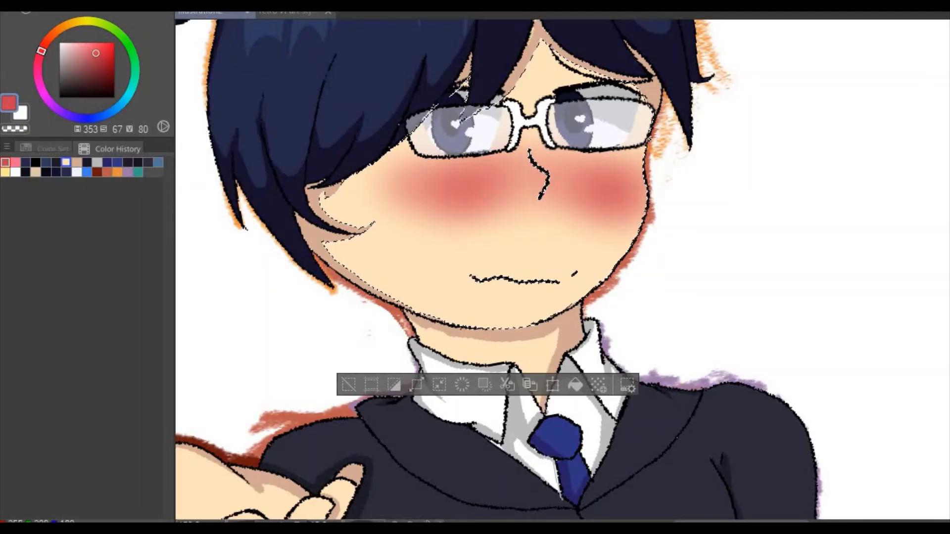
Draw three short slanted red blush marks on each cheek and small ones across the top of the nose, and deselect.
mouse_move(449, 178)
left_mouse_down()
mouse_move(433, 192)
mouse_move(461, 188)
left_mouse_up()
key("ctrl+z")
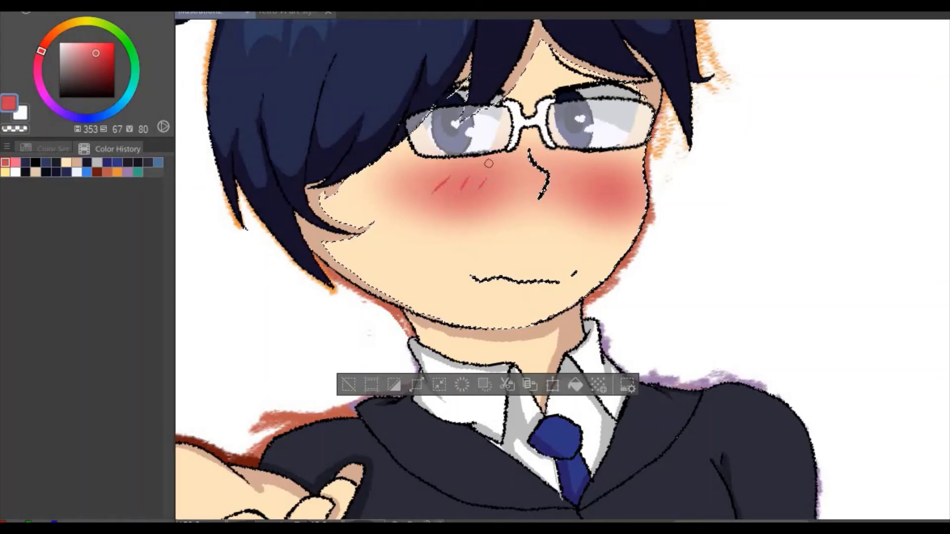
key("ctrl+z")
left_click_drag(515, 156, 518, 151)
left_click_drag(525, 150, 528, 147)
left_click_drag(535, 152, 539, 149)
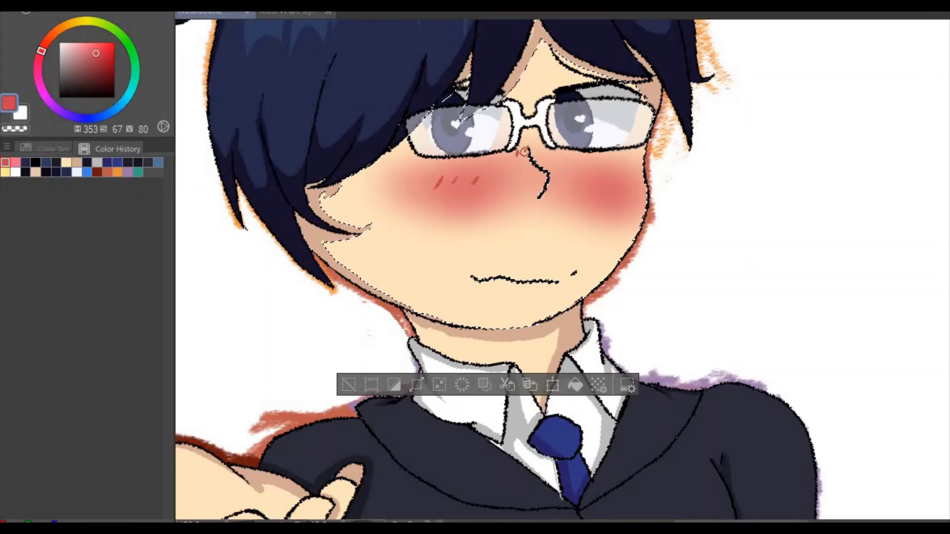
mouse_move(583, 190)
left_mouse_down()
mouse_move(588, 180)
mouse_move(626, 186)
left_mouse_up()
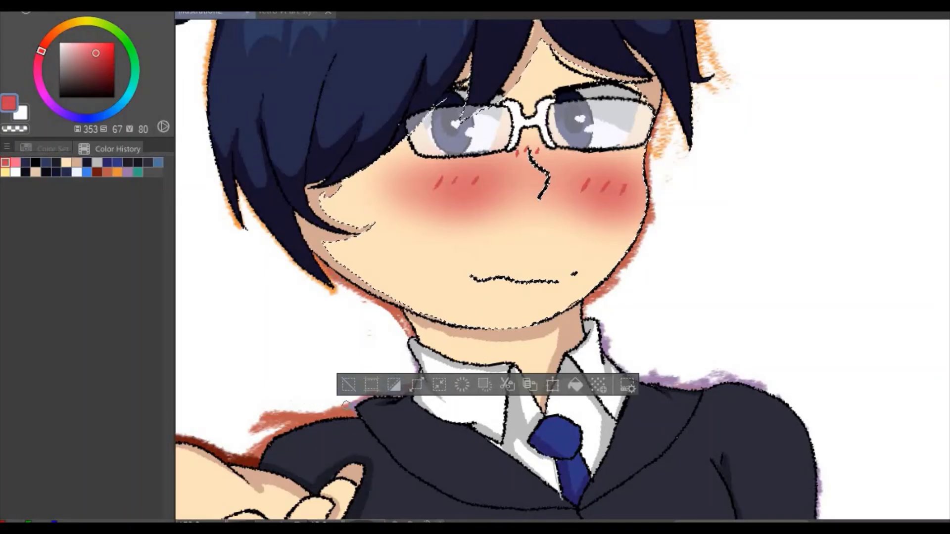
left_click(347, 386)
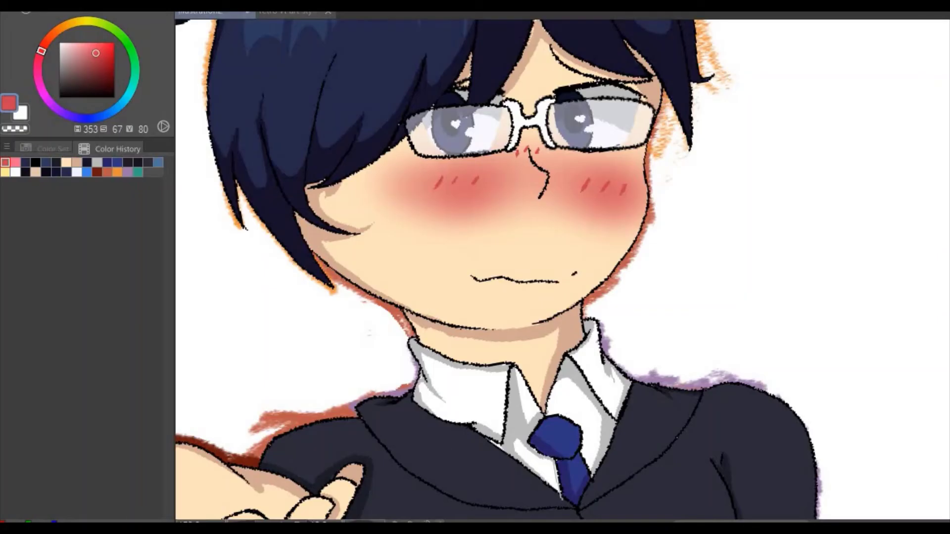
Reset the canvas rotation and delete the hand photo reference layer, Layer 2 Copy.
scroll(562, 270, "down", 10)
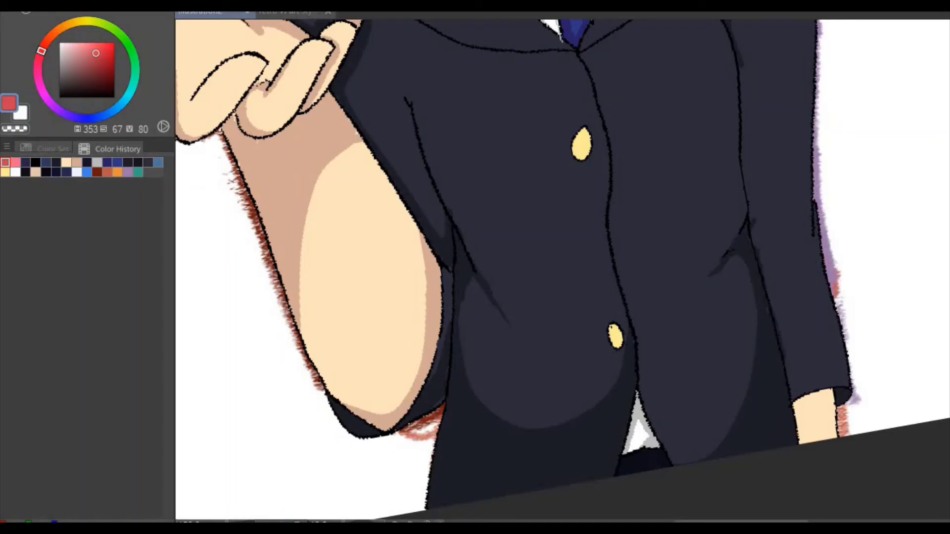
scroll(563, 270, "up", 5)
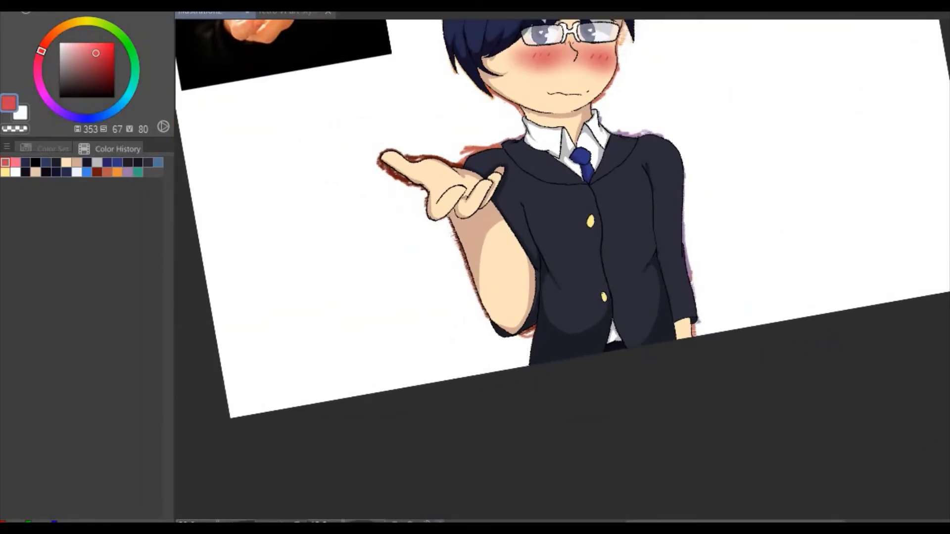
key("asciicircum")
key("asciicircum")
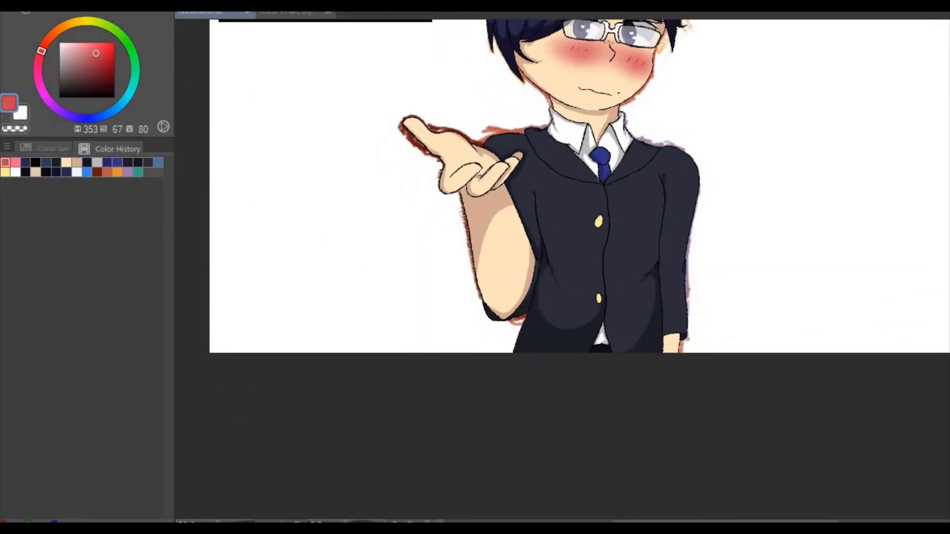
left_click_drag(378, 275, 350, 427)
left_click_drag(384, 257, 384, 285)
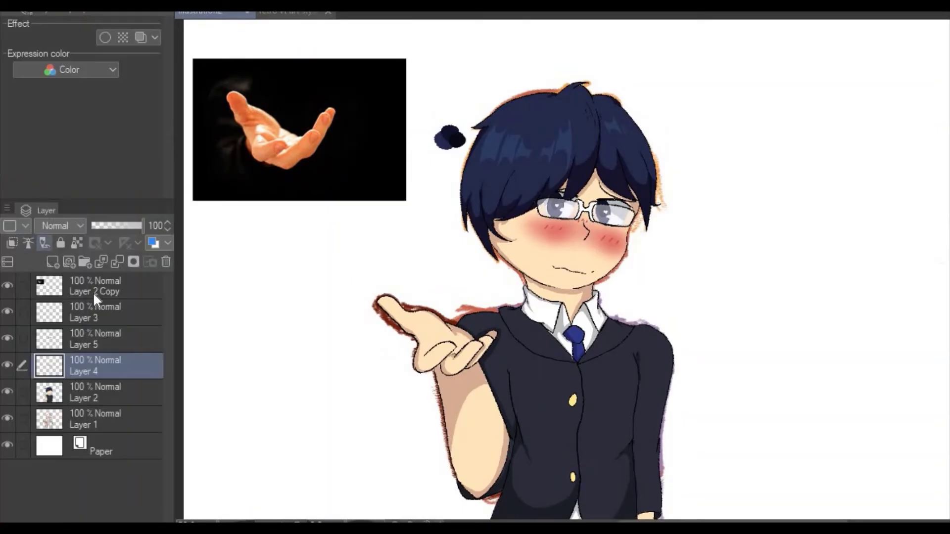
left_click(94, 289)
left_click(166, 262)
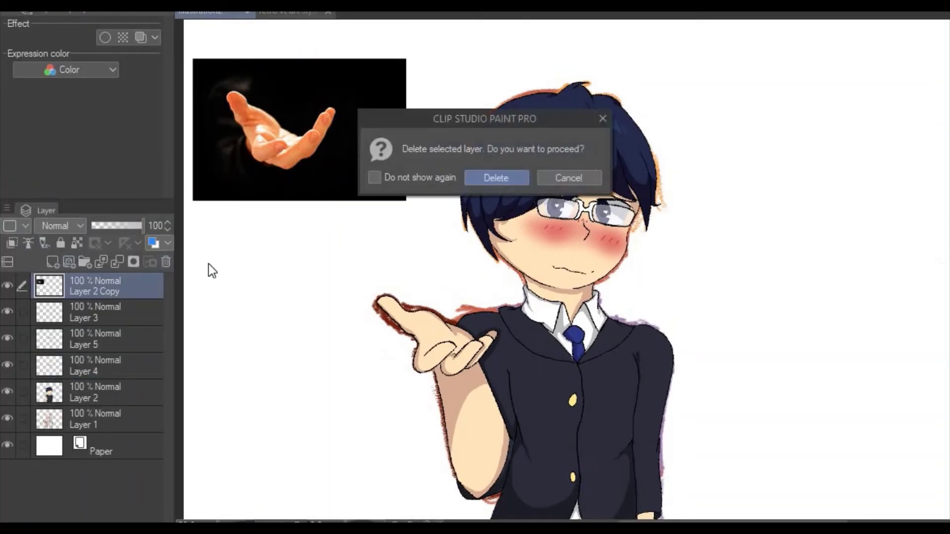
left_click(495, 177)
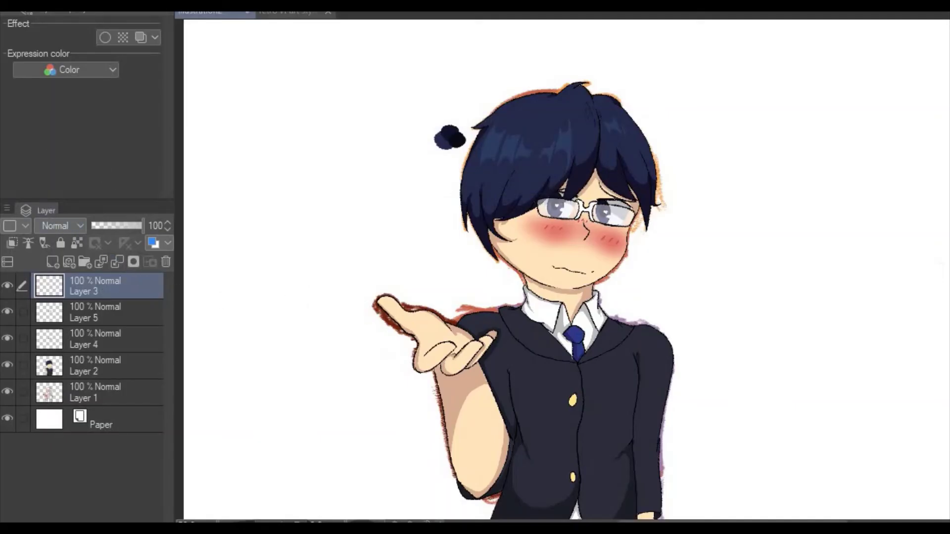
Hide and reshow individual layers to check which parts of the character each one holds.
left_click(79, 308)
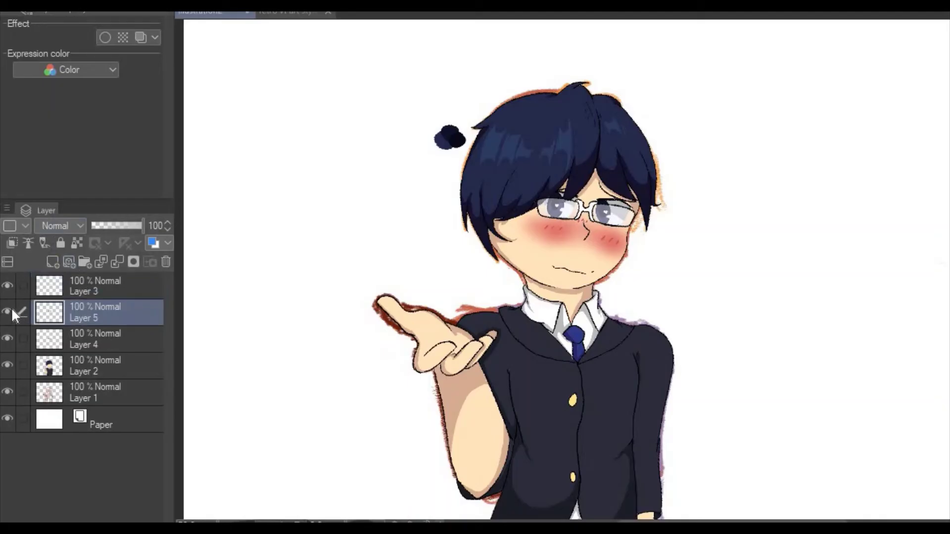
left_click(7, 313)
left_click(7, 312)
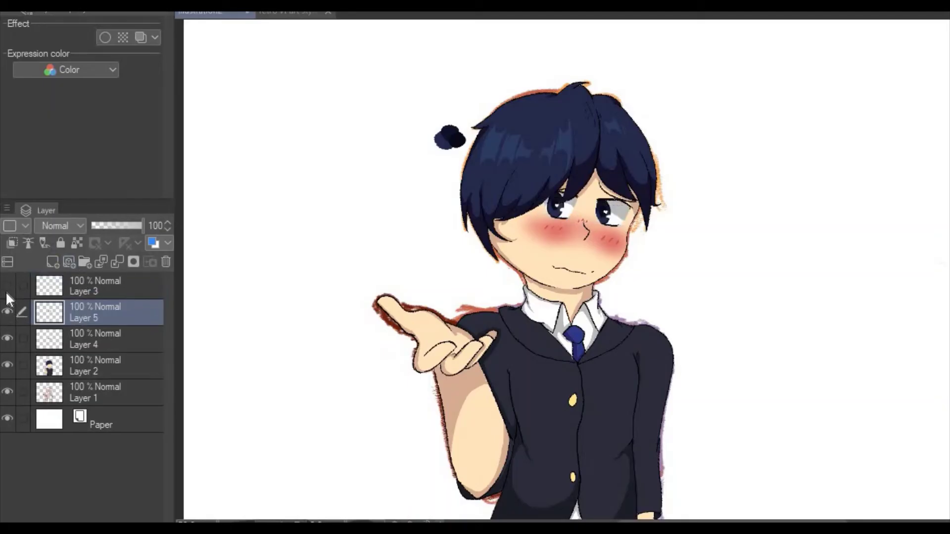
left_click(8, 366)
left_click(10, 366)
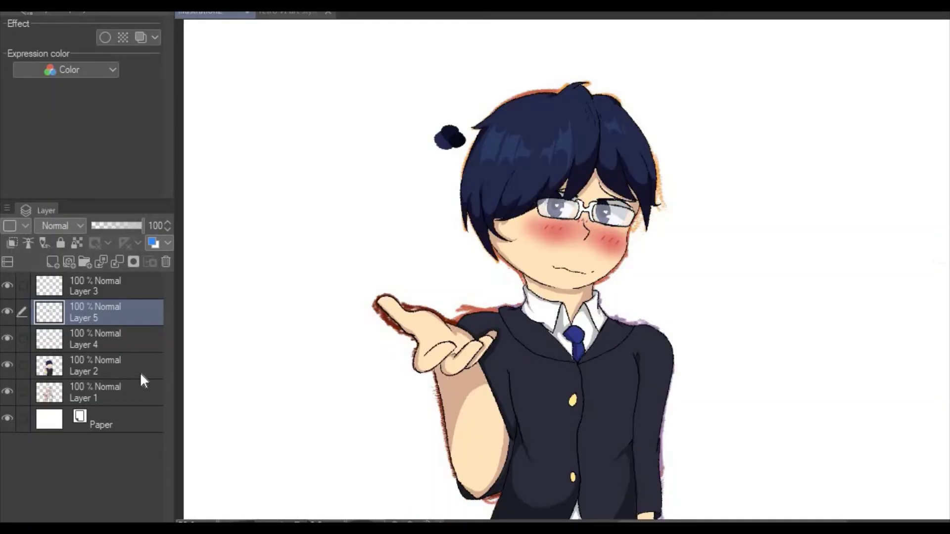
left_click(108, 295)
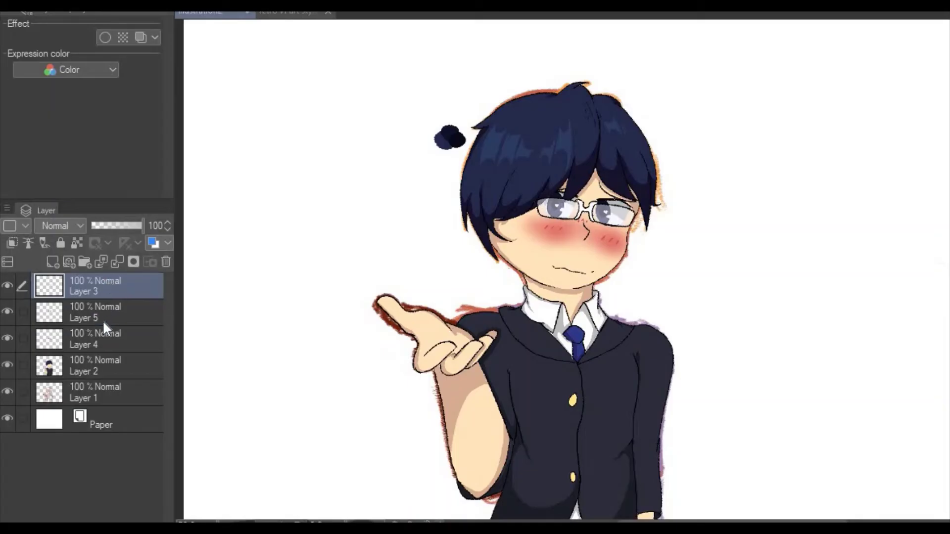
left_click(102, 319)
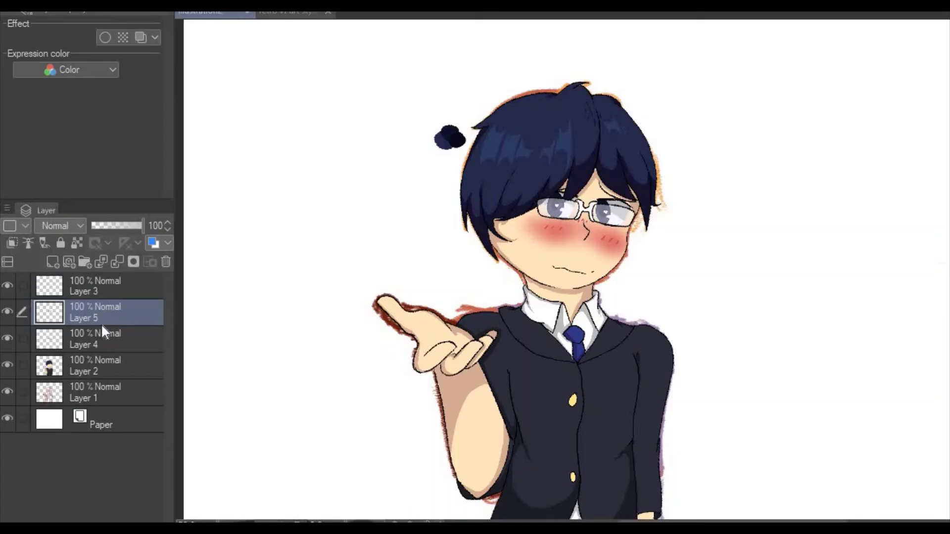
On Layer 4, paint round swatches of the light skin and skin shadow colours beside the character with the Hard Brush at size 15.
left_click(125, 339)
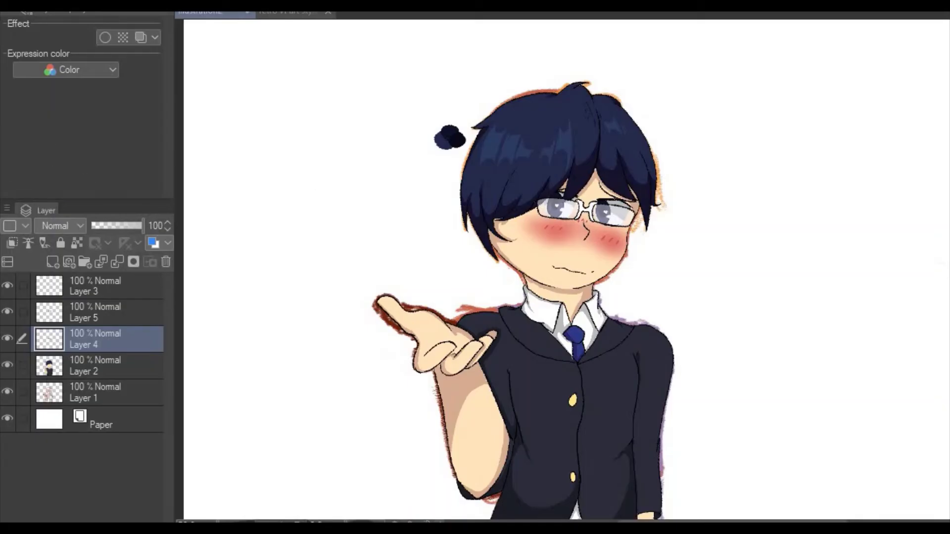
key("p")
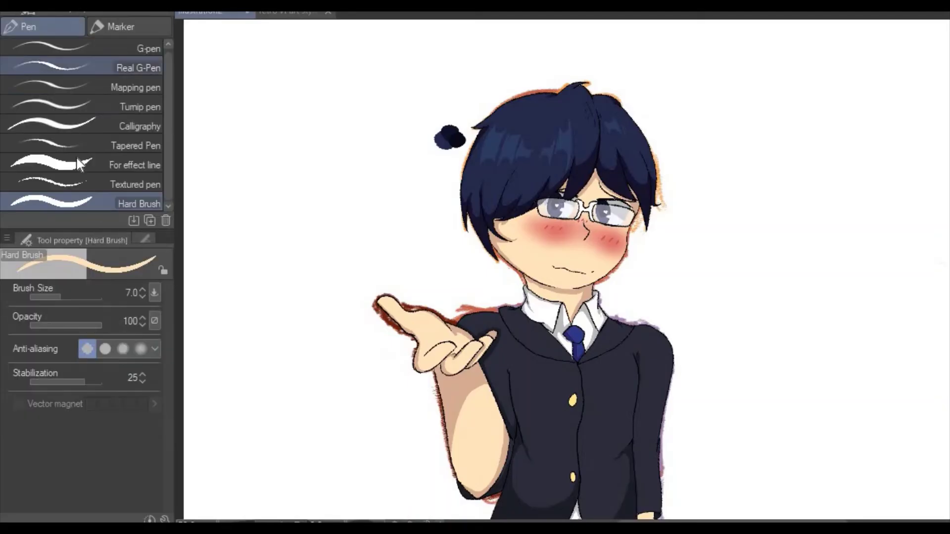
left_click(66, 296)
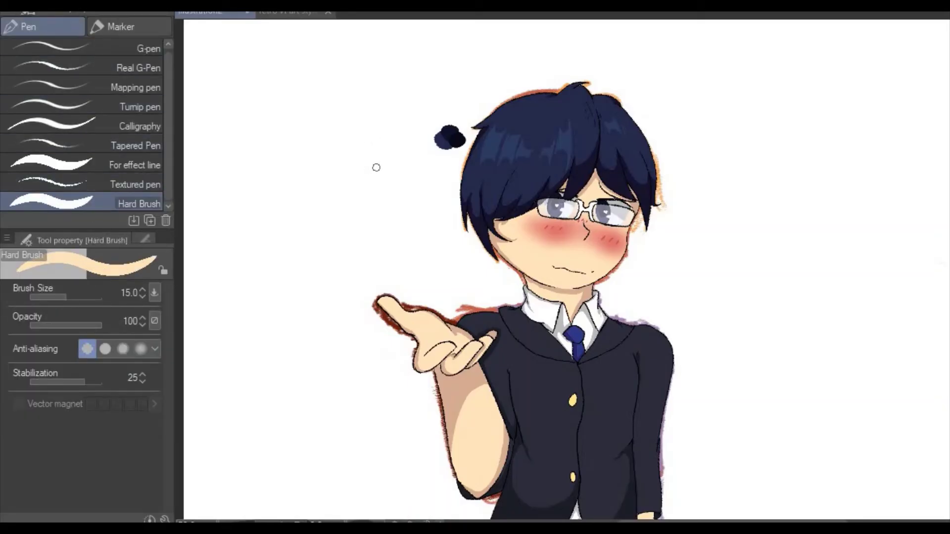
mouse_move(375, 165)
left_mouse_down()
mouse_move(375, 176)
mouse_move(381, 160)
mouse_move(381, 178)
mouse_move(360, 164)
mouse_move(371, 170)
left_mouse_up()
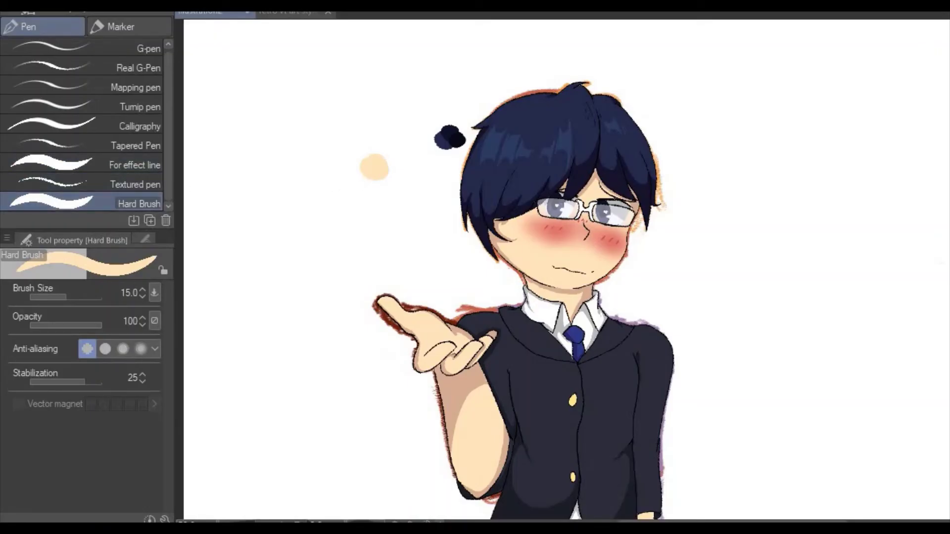
key("i")
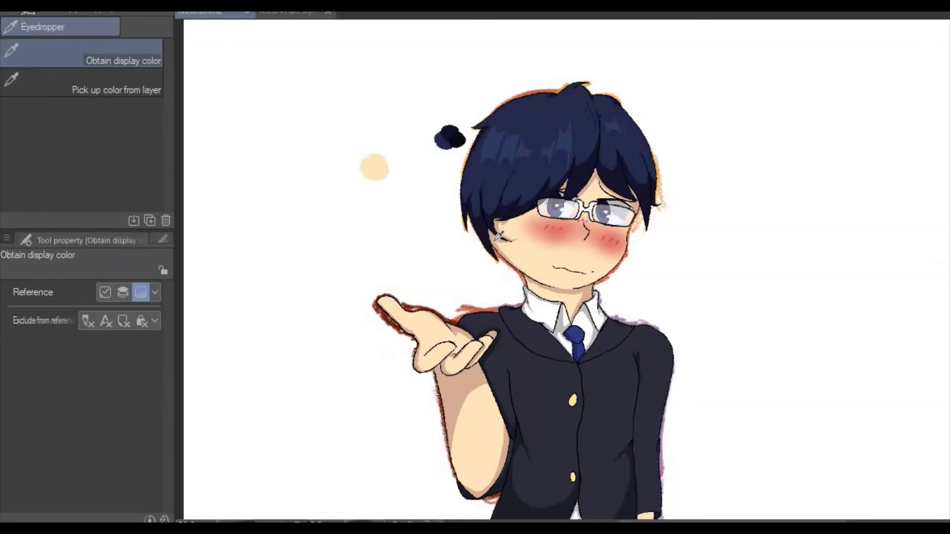
key("p")
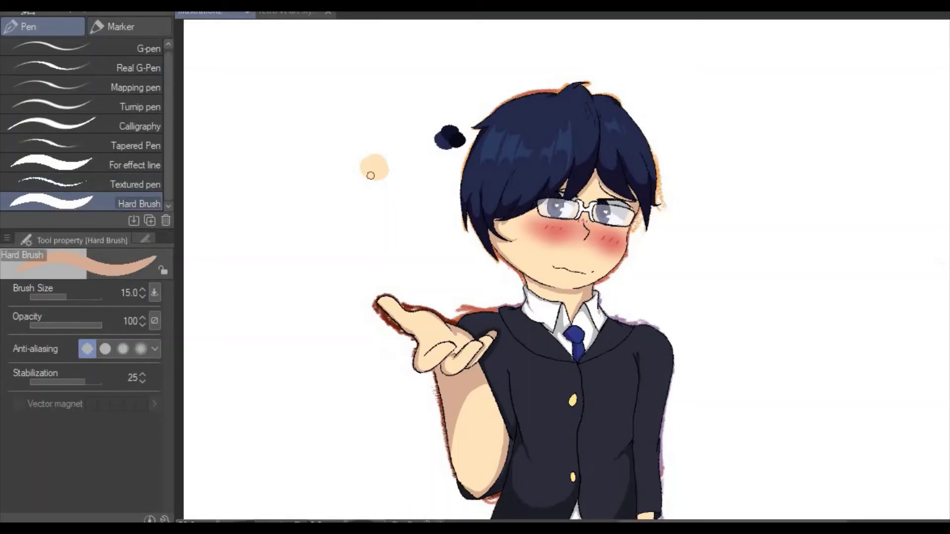
mouse_move(387, 186)
left_mouse_down()
mouse_move(390, 170)
mouse_move(403, 178)
mouse_move(387, 182)
left_mouse_up()
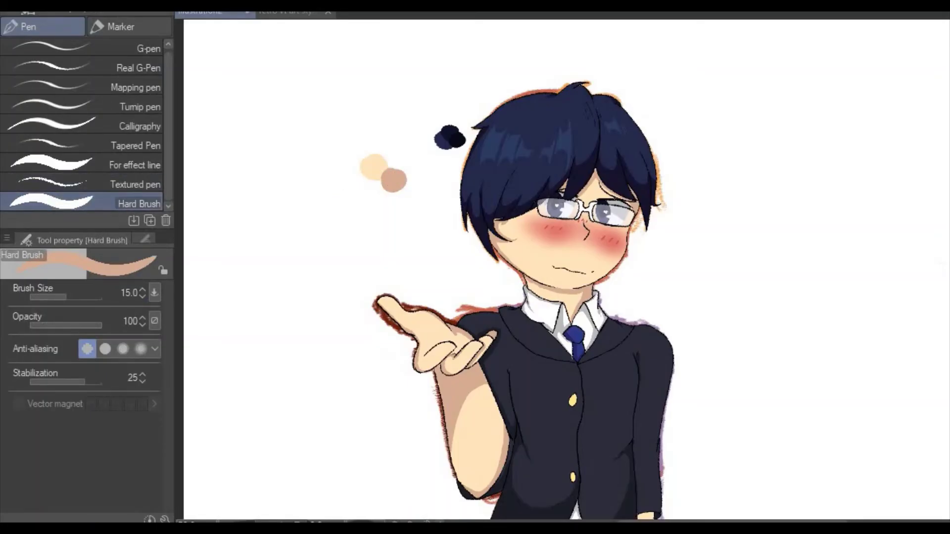
Sample the hair's shadow, base and highlight colours and paint a round swatch of each between the skin swatches and the hair.
key("i")
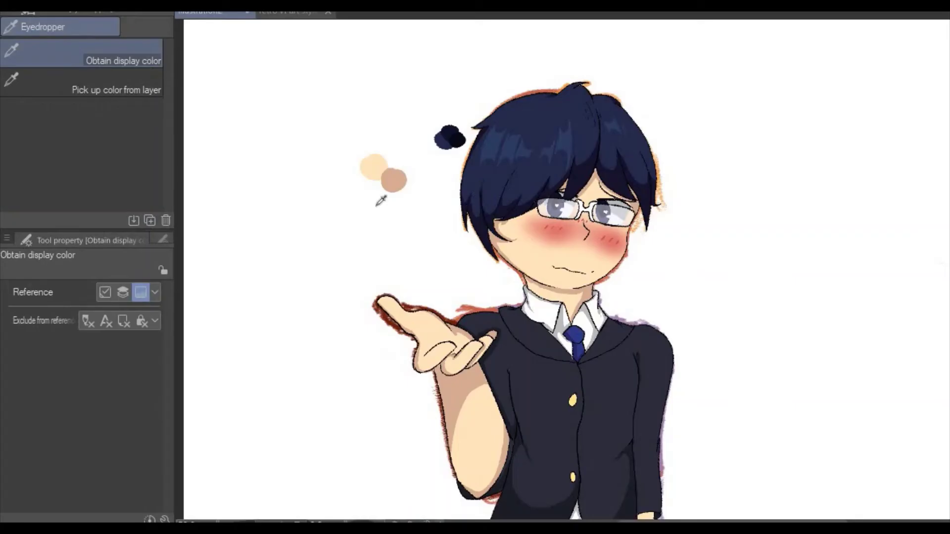
key("p")
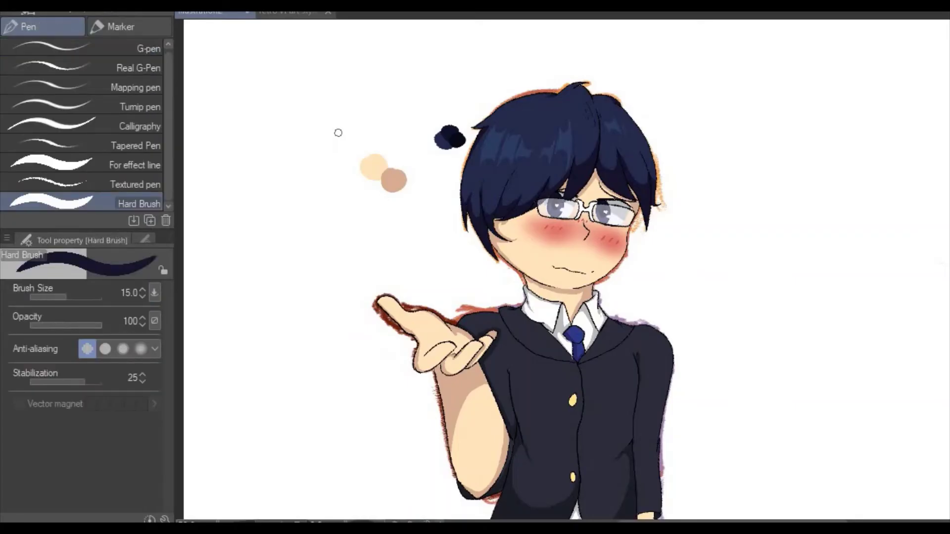
mouse_move(388, 144)
left_mouse_down()
mouse_move(408, 142)
mouse_move(403, 132)
mouse_move(396, 148)
mouse_move(429, 161)
left_mouse_up()
key("ctrl+z")
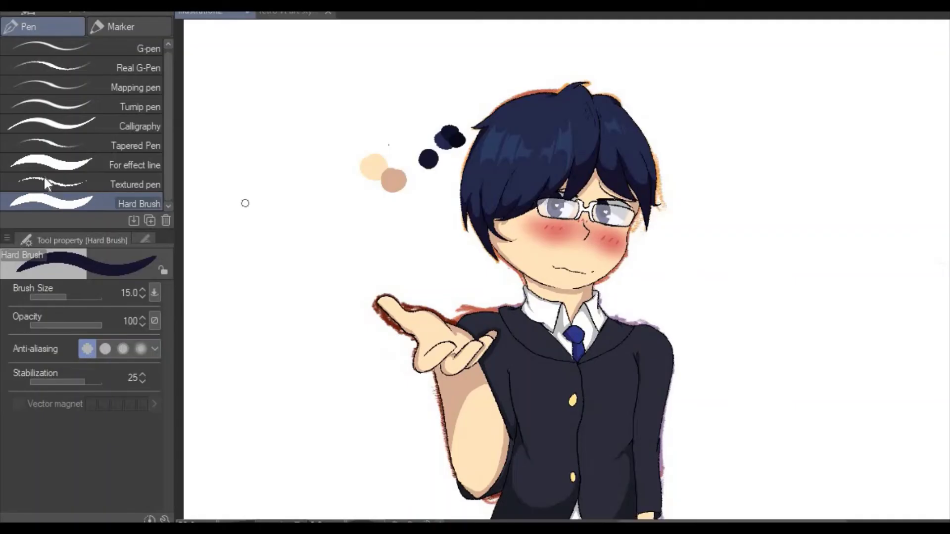
key("i")
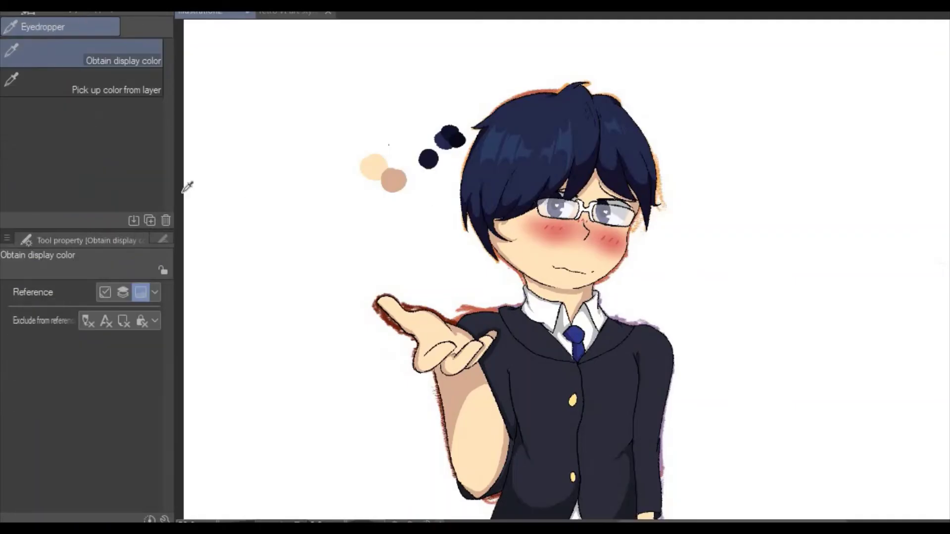
key("p")
mouse_move(411, 148)
left_mouse_down()
mouse_move(425, 144)
mouse_move(429, 155)
mouse_move(416, 151)
left_mouse_up()
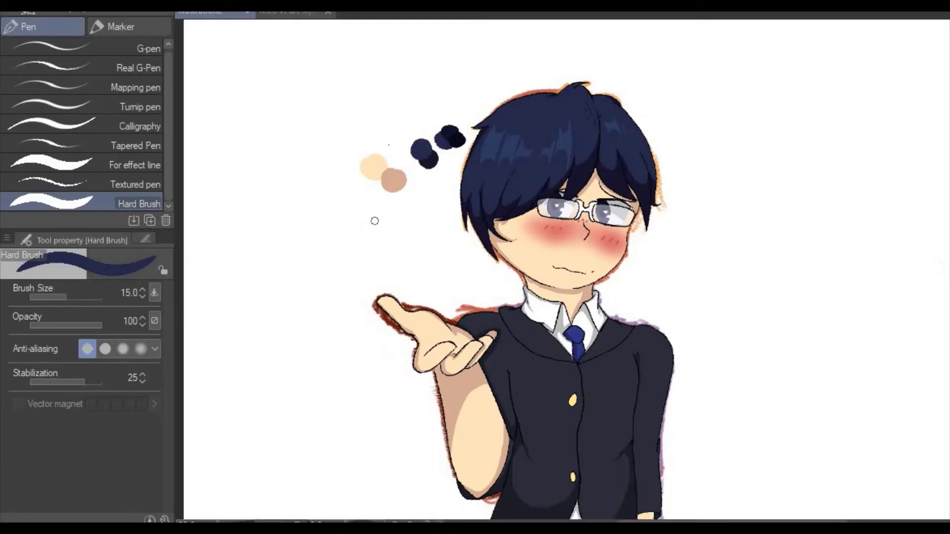
key("i")
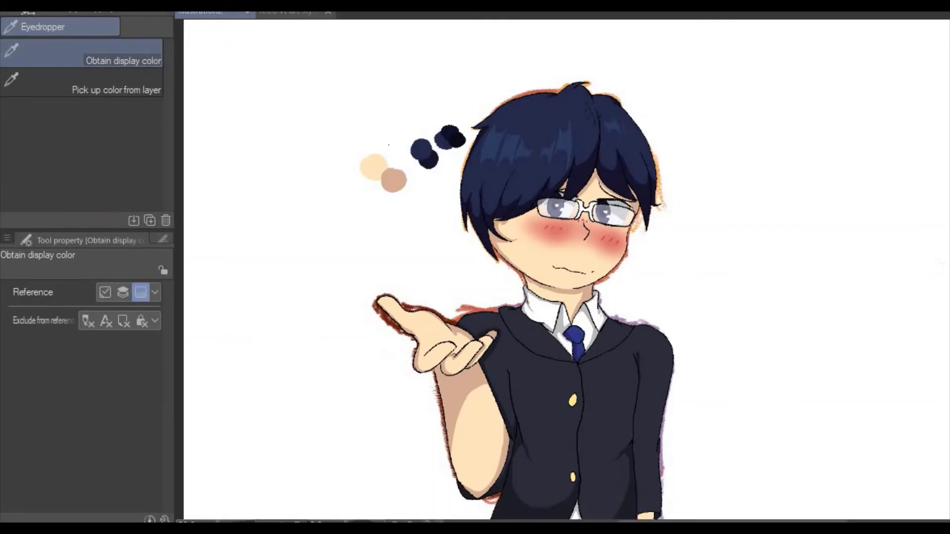
key("b")
left_click_drag(412, 144, 419, 140)
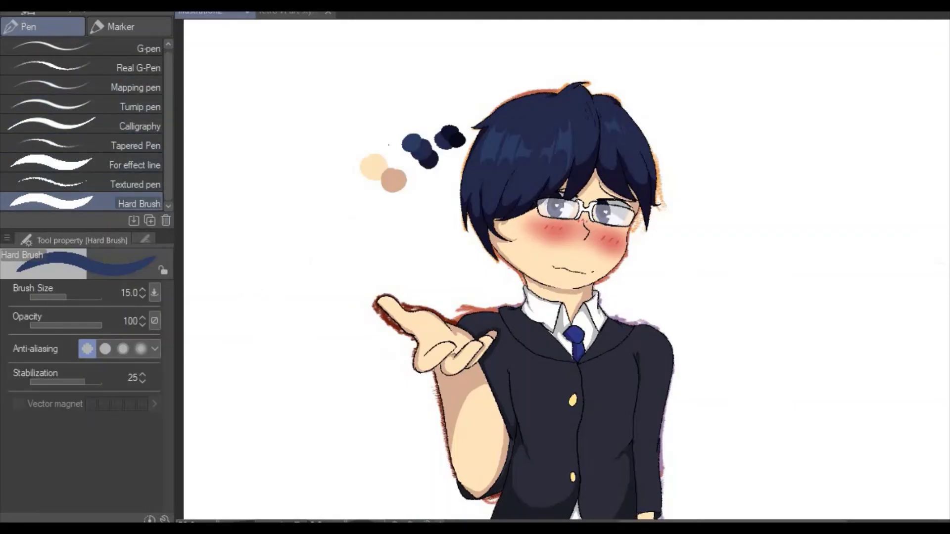
On Layer 2, select the wrist below the jacket cuff, paint the sampled skin shadow colour under the sleeve edge, and deselect.
key("i")
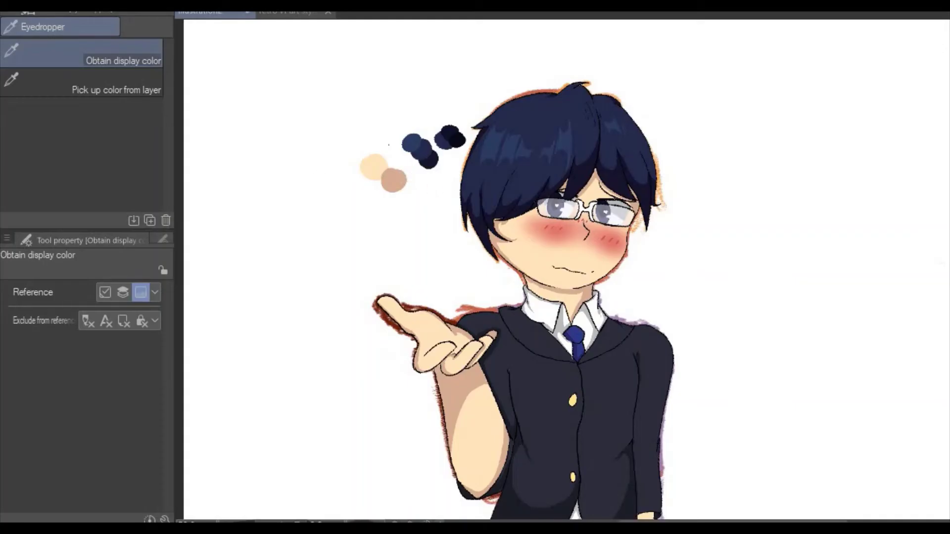
key("p")
scroll(692, 394, "down", 3)
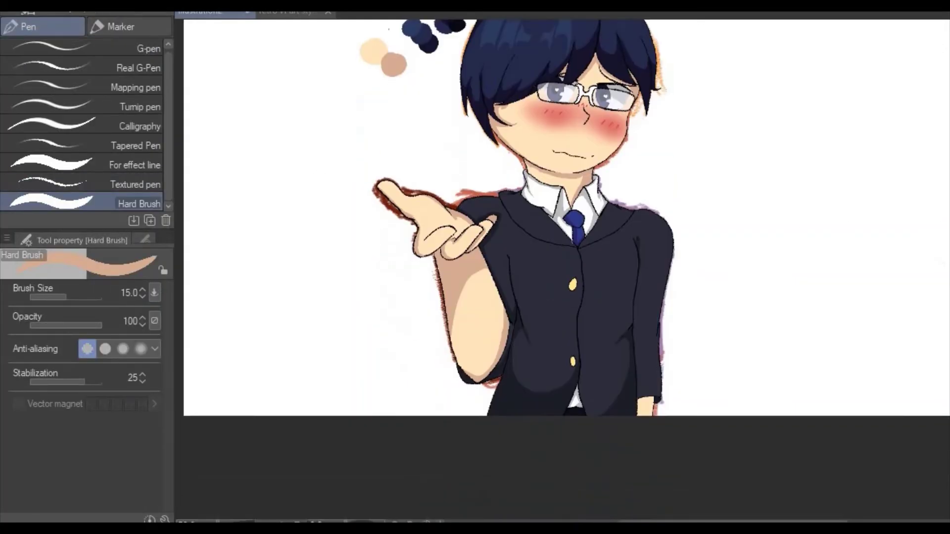
key("/")
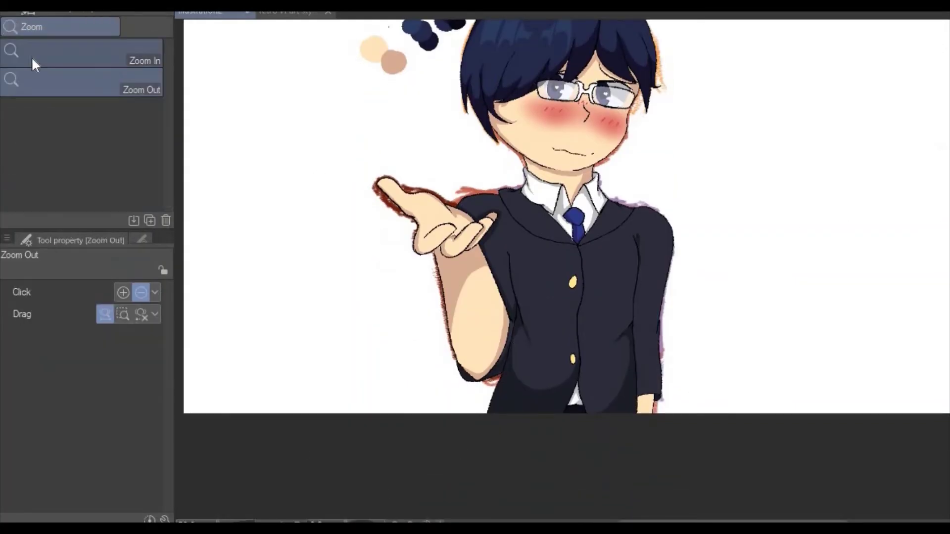
left_click(31, 61)
left_click(572, 341)
left_click(634, 426)
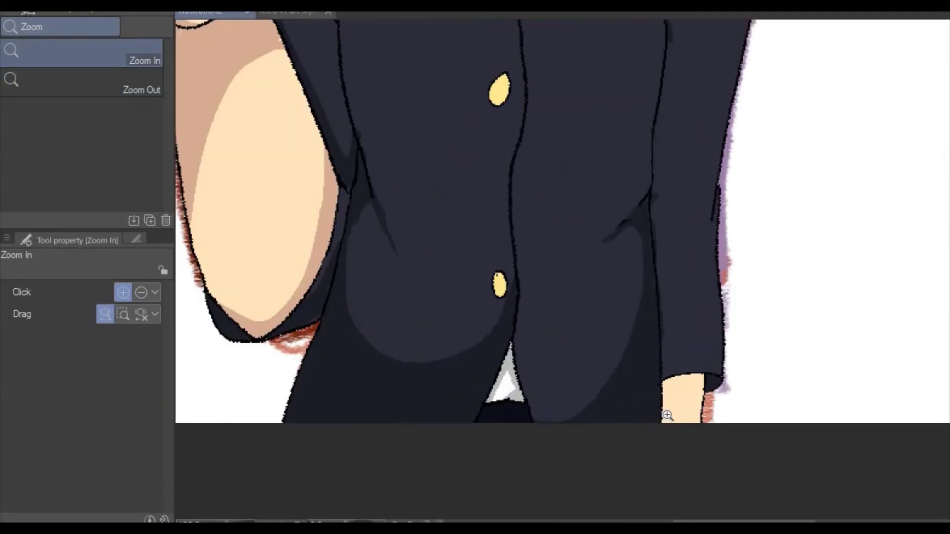
left_click(643, 414)
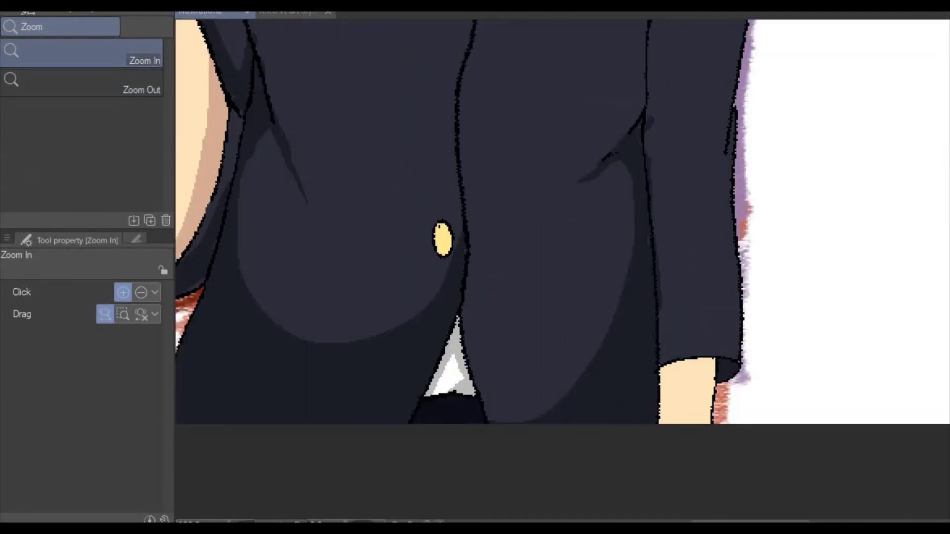
key("w")
key("ctrl+a")
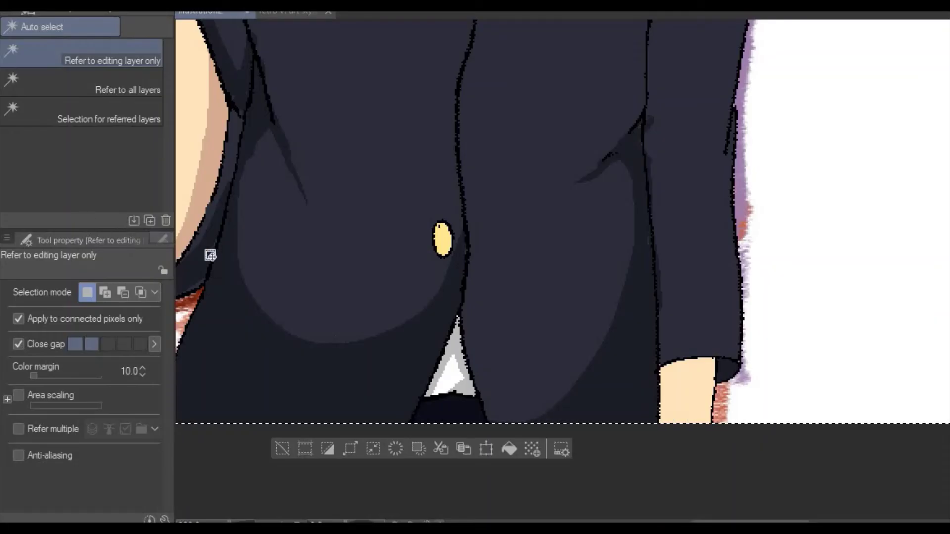
left_click(95, 372)
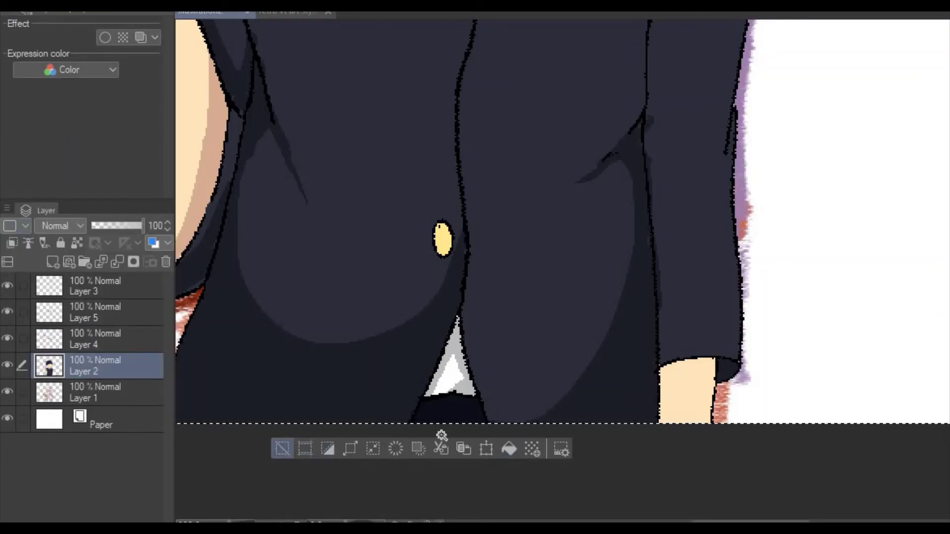
left_click(695, 403)
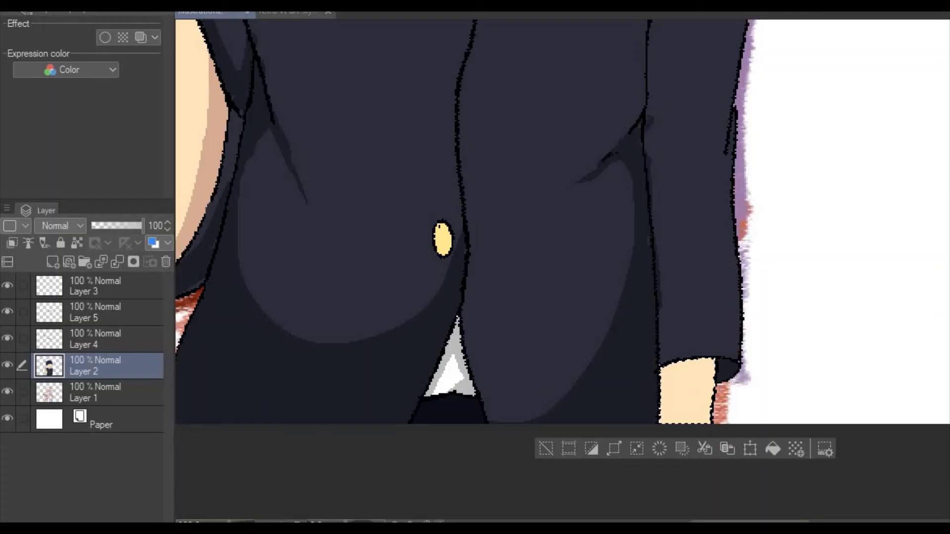
left_click_drag(713, 374, 646, 366)
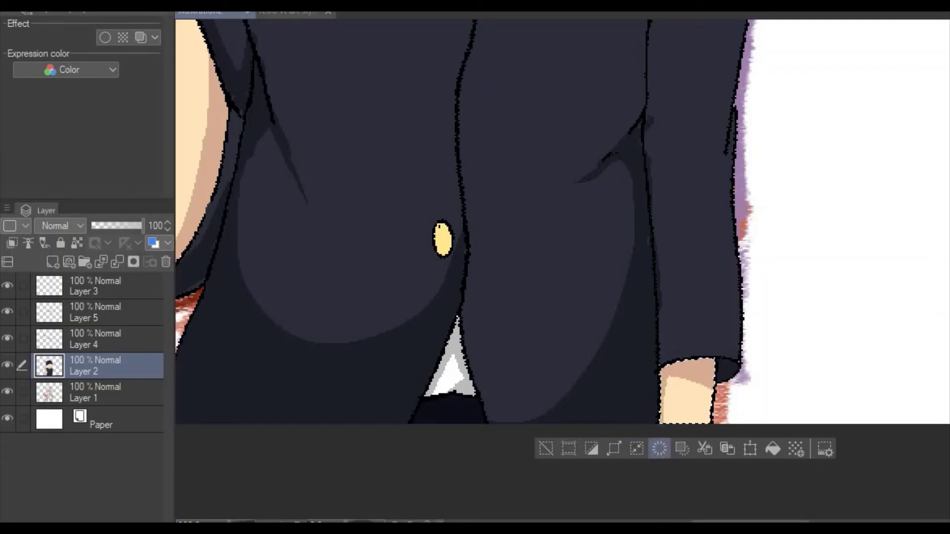
left_click(546, 448)
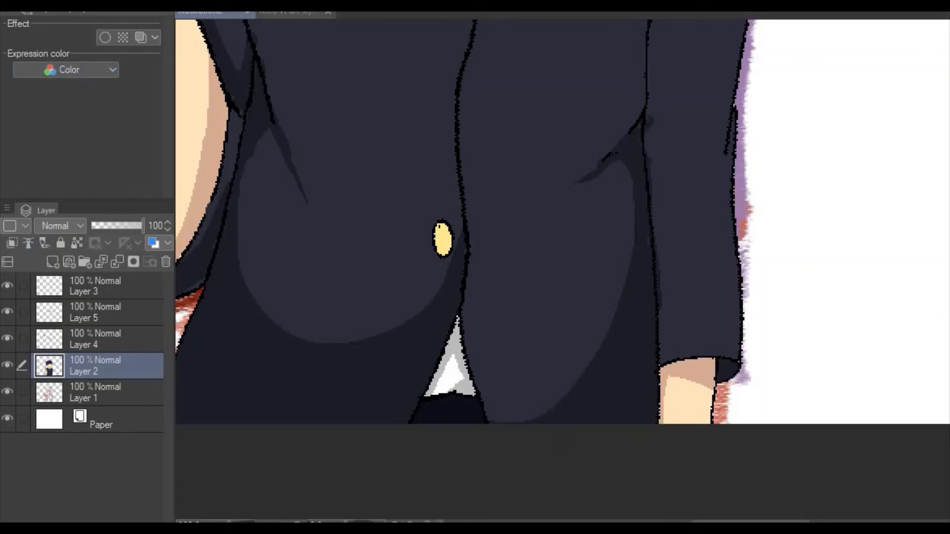
Return to a view of the character with the swatches and clear the colour history.
left_click(131, 83)
left_click(361, 212)
left_click(367, 180)
left_click(369, 186)
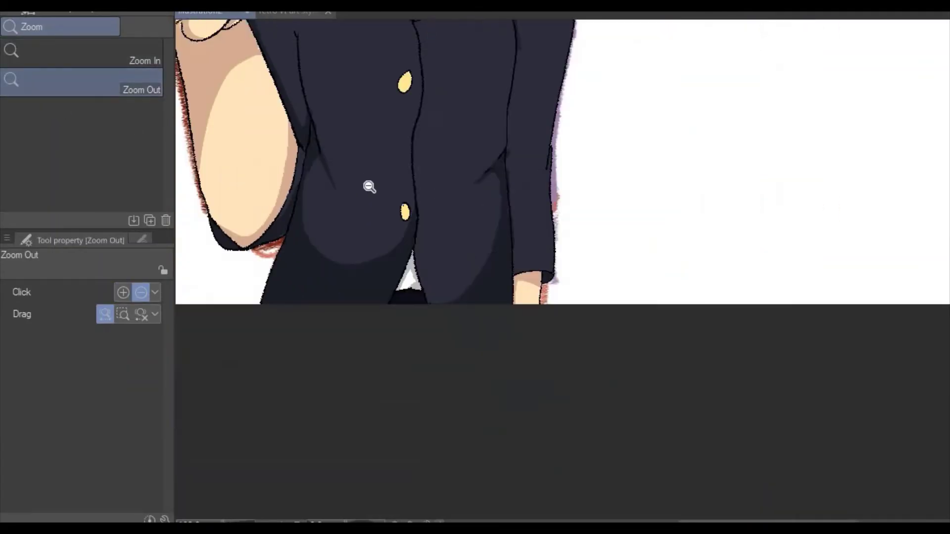
left_click(369, 186)
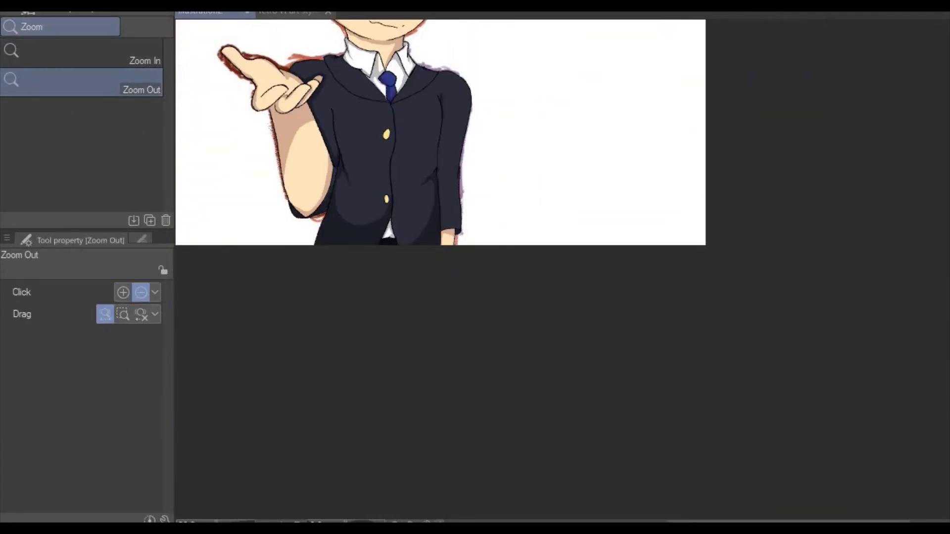
left_click(56, 59)
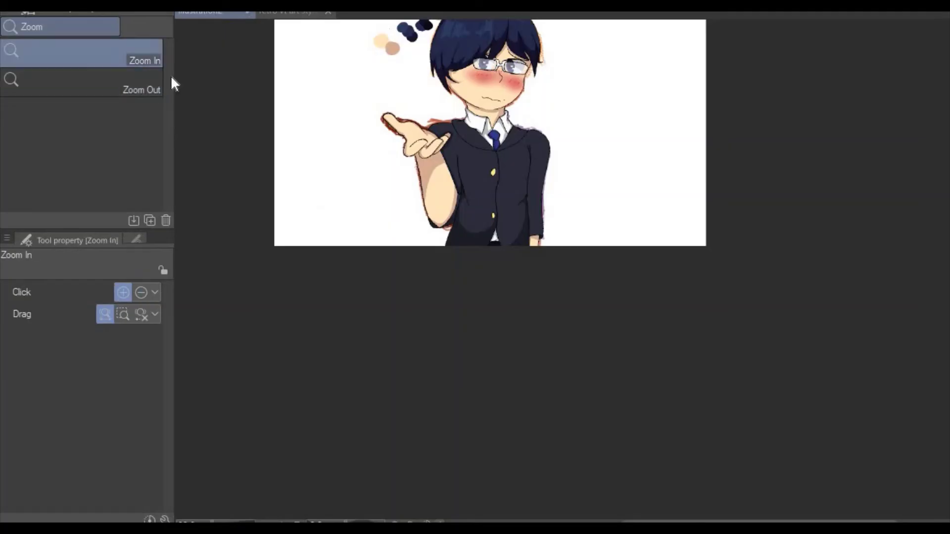
left_click(349, 113)
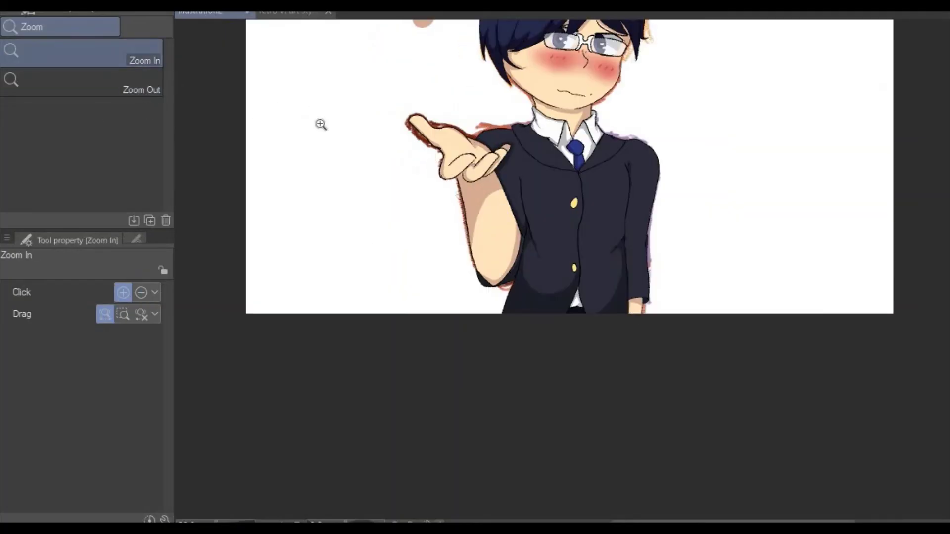
left_click(321, 124)
key("h")
left_click_drag(381, 100, 170, 158)
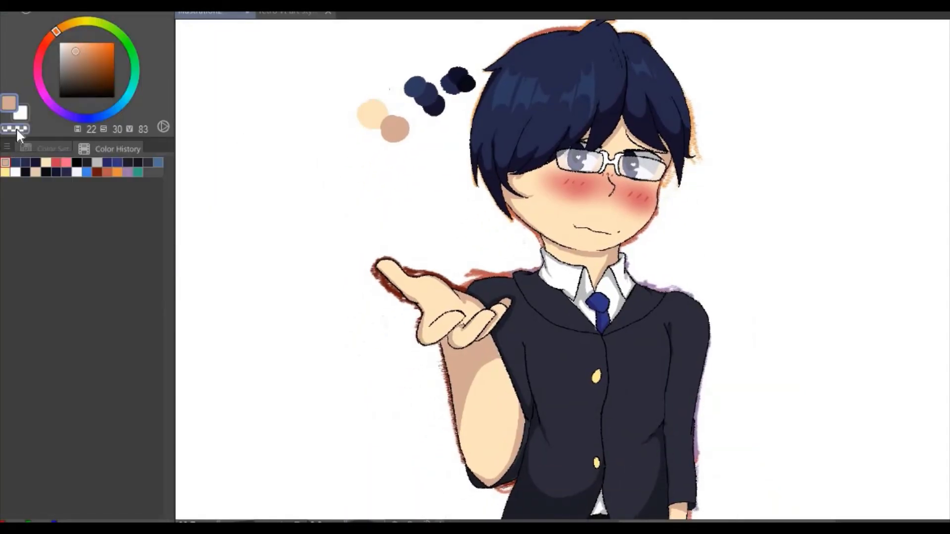
left_click(7, 147)
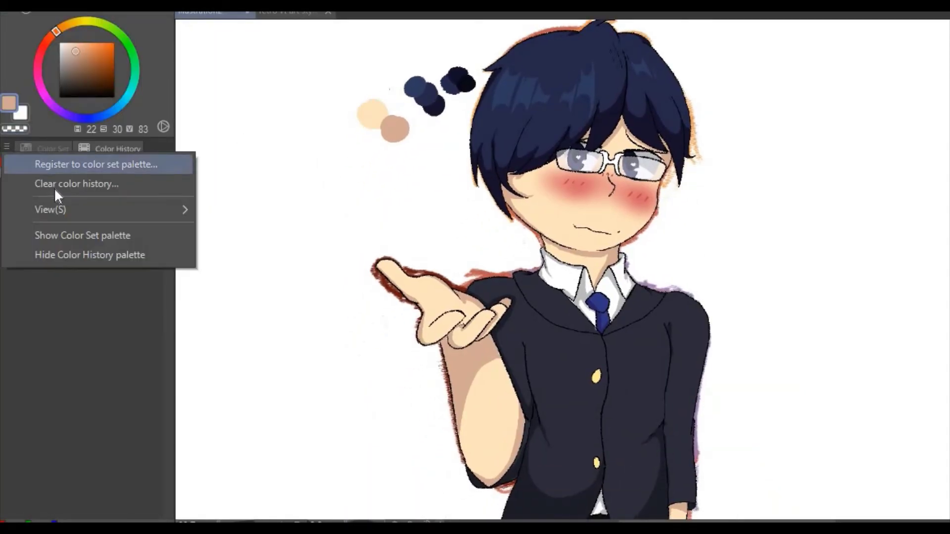
left_click(100, 187)
left_click(457, 178)
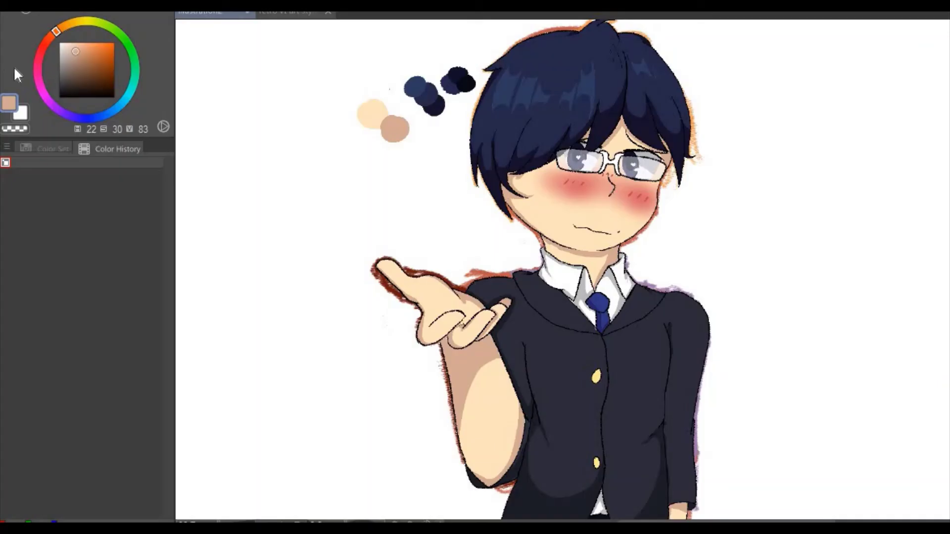
Sample the skin, blue hair and dark navy swatches beside the character one after another to fill the colour history.
left_click(398, 127)
left_click(378, 112)
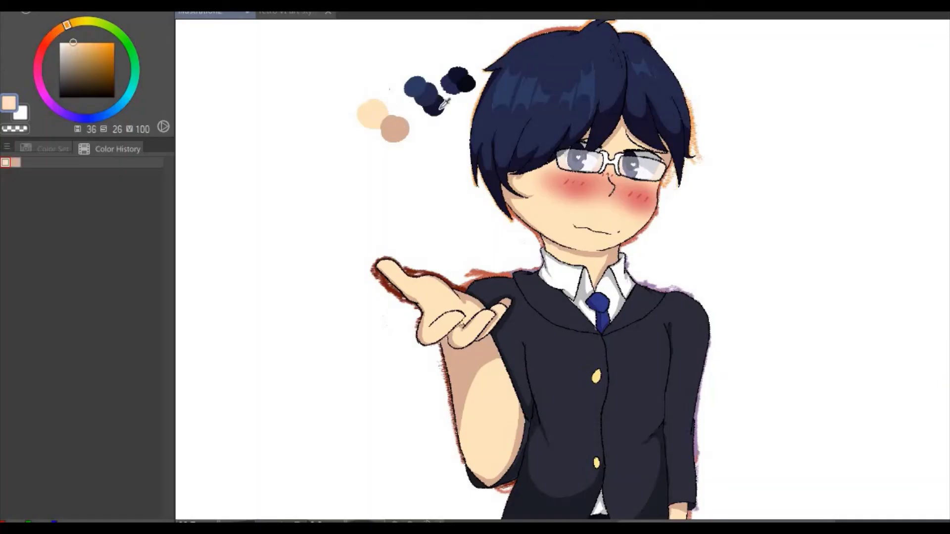
left_click(434, 98)
left_click(421, 84)
left_click(472, 79)
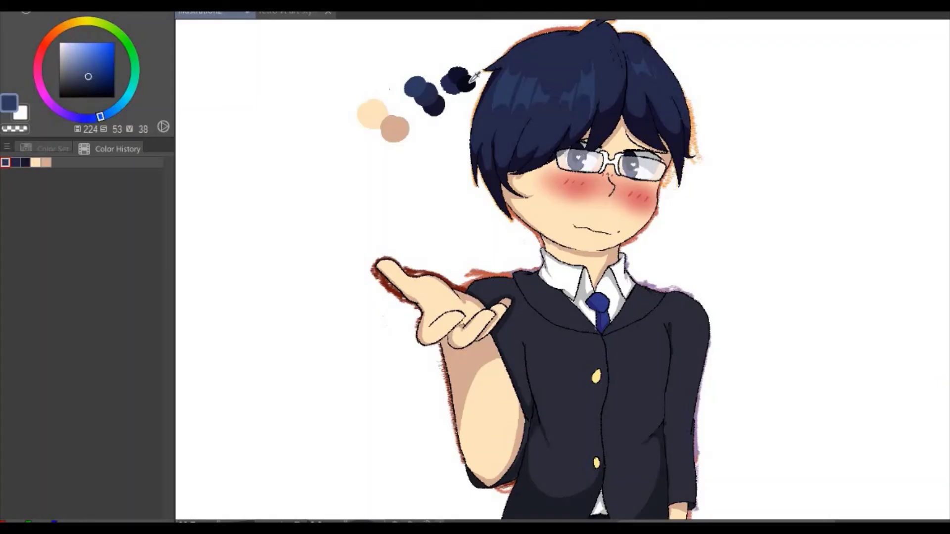
left_click(460, 69)
left_click(454, 88)
left_click(451, 92)
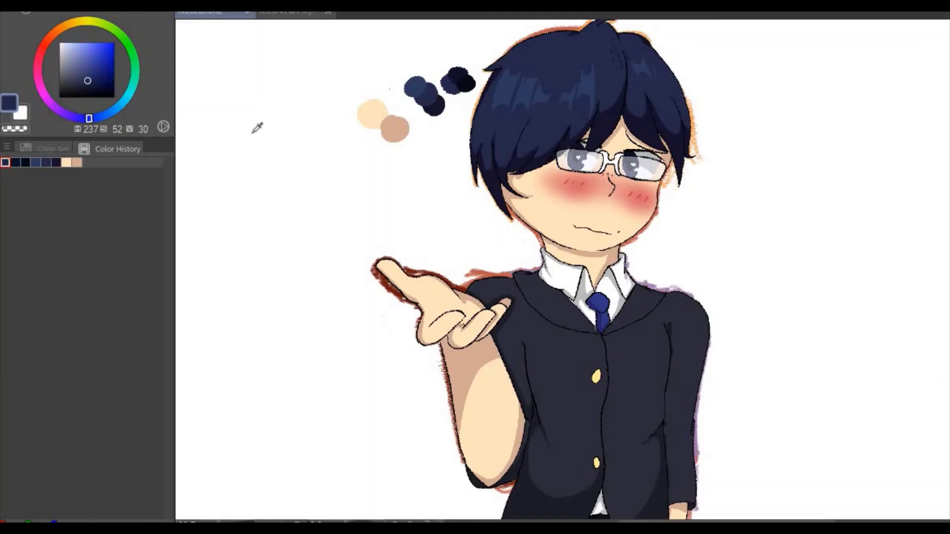
Register the sampled colours in the colour history as a named colour set palette.
left_click(7, 145)
left_click(44, 164)
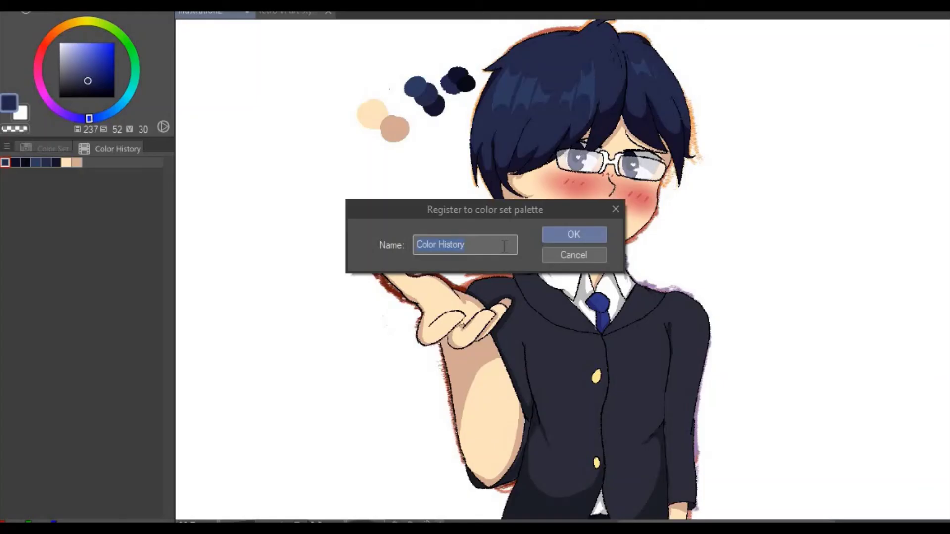
type("t")
key("BackSpace")
key("BackSpace")
key("BackSpace")
key("BackSpace")
key("BackSpace")
key("BackSpace")
key("BackSpace")
key("BackSpace")
key("BackSpace")
key("BackSpace")
key("Return")
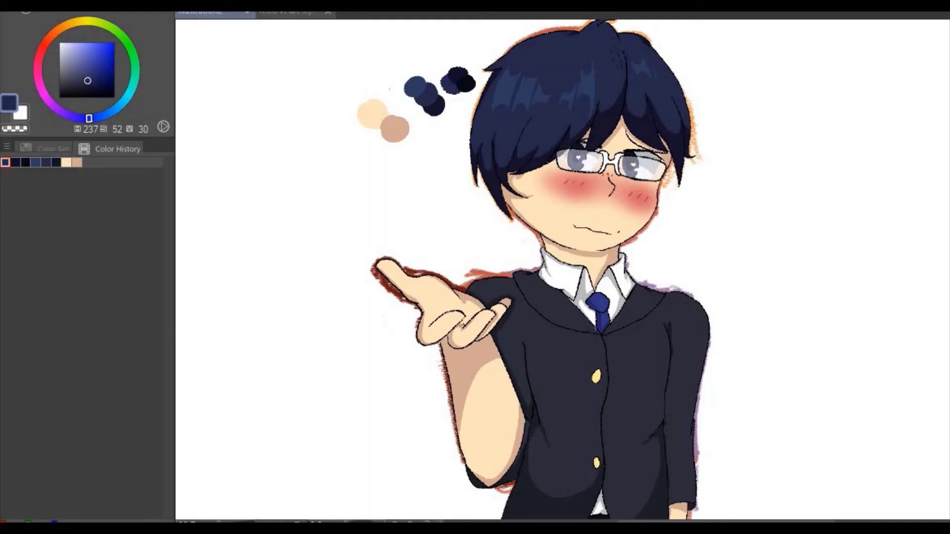
Delete the rough sketch on Layer 1, and hide and reshow Layer 2 to check what it holds.
left_click(96, 391)
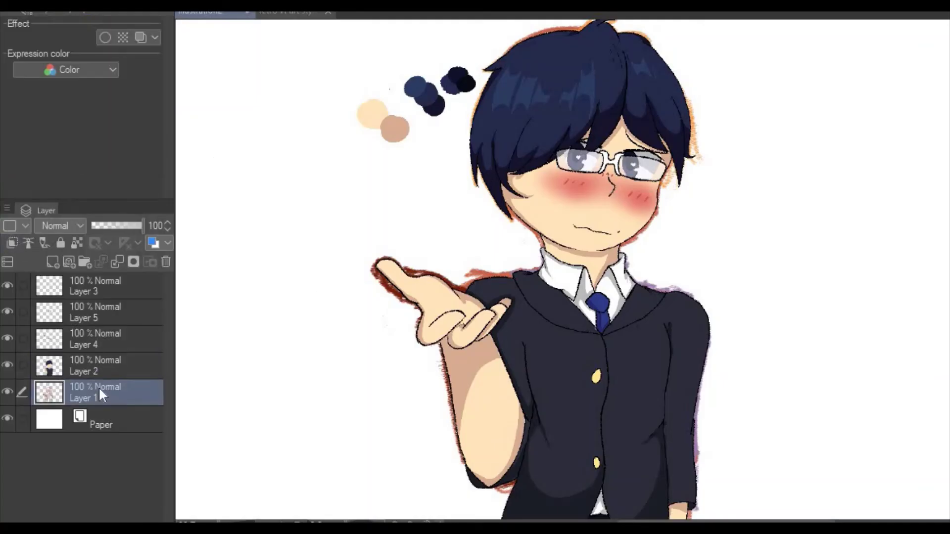
left_click(165, 262)
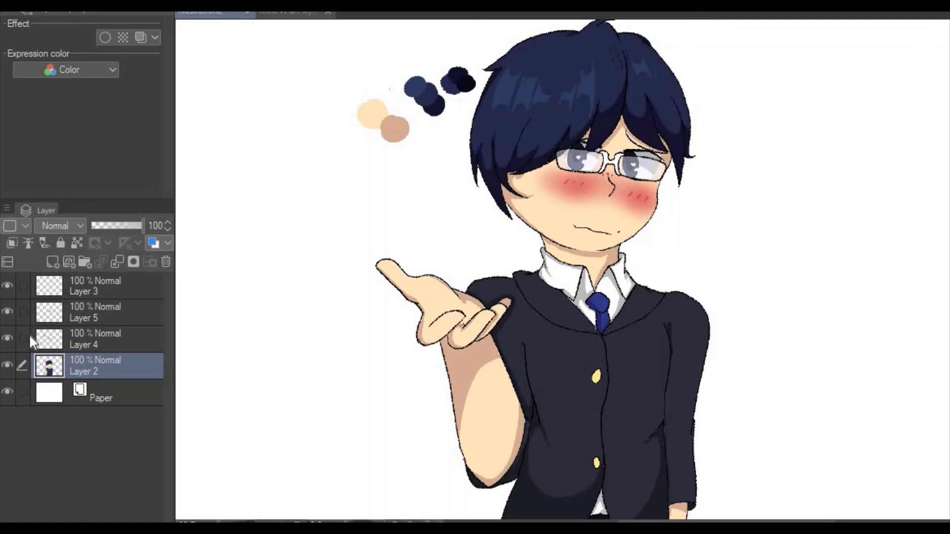
left_click(9, 366)
left_click(10, 367)
left_click(7, 367)
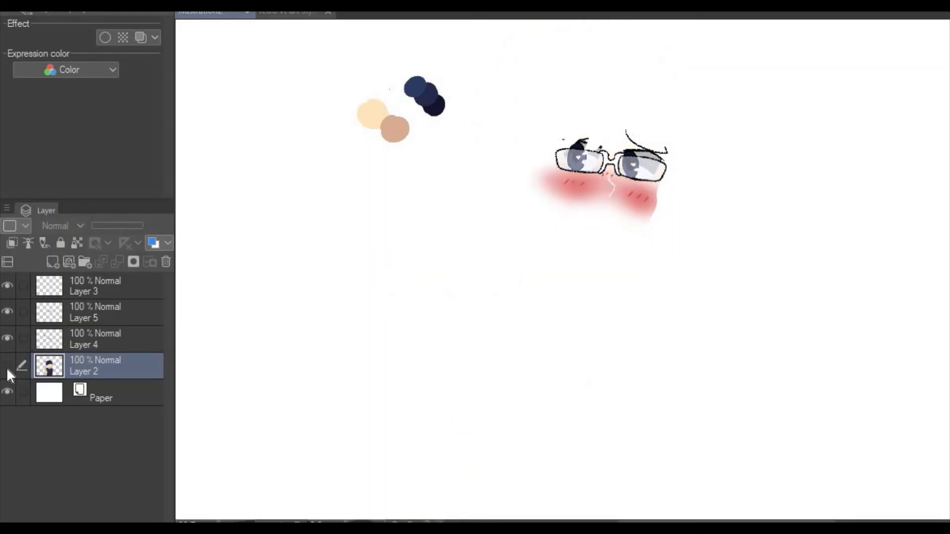
left_click(8, 366)
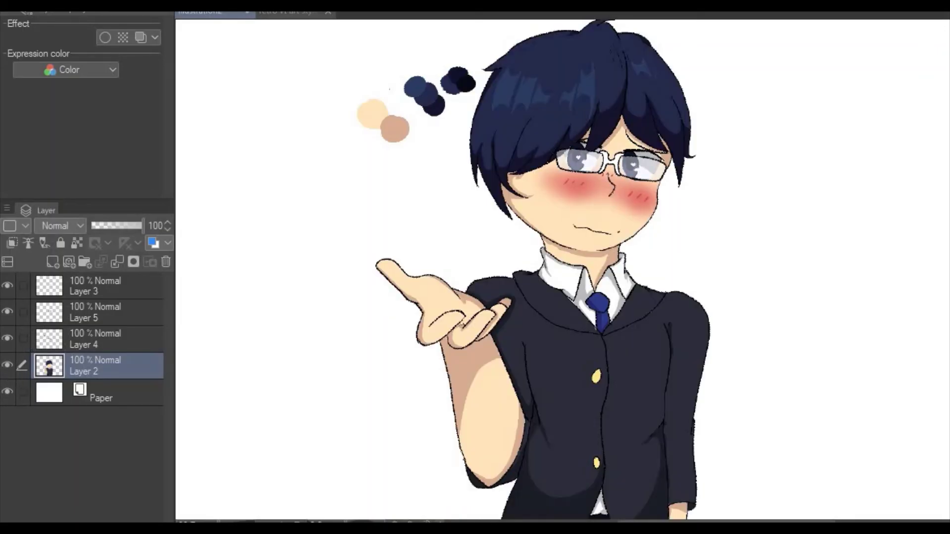
Erase the dark navy swatches on Layer 2 and the blue and skin swatches on Layer 4.
mouse_move(455, 62)
left_mouse_down()
mouse_move(453, 84)
mouse_move(461, 83)
left_mouse_up()
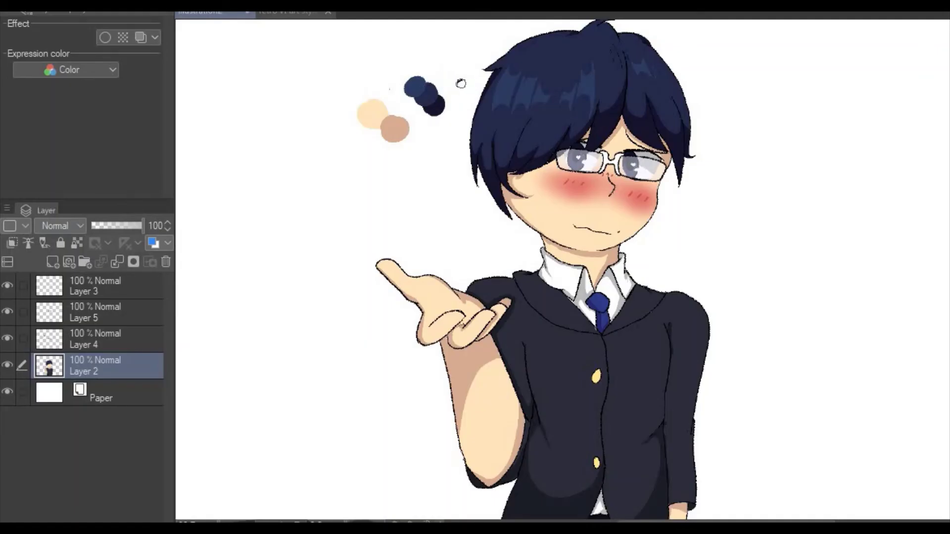
left_click(149, 340)
left_click_drag(416, 84, 406, 94)
left_click_drag(441, 124, 451, 117)
mouse_move(391, 102)
left_mouse_down()
mouse_move(428, 154)
mouse_move(356, 96)
mouse_move(359, 123)
left_mouse_up()
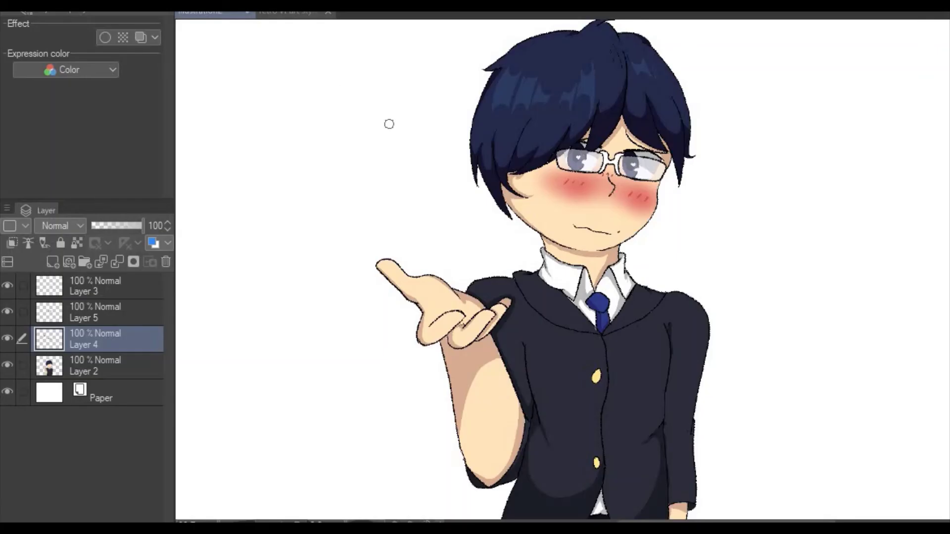
Add a new raster layer directly above the Paper layer and clear the colour history.
left_click(121, 390)
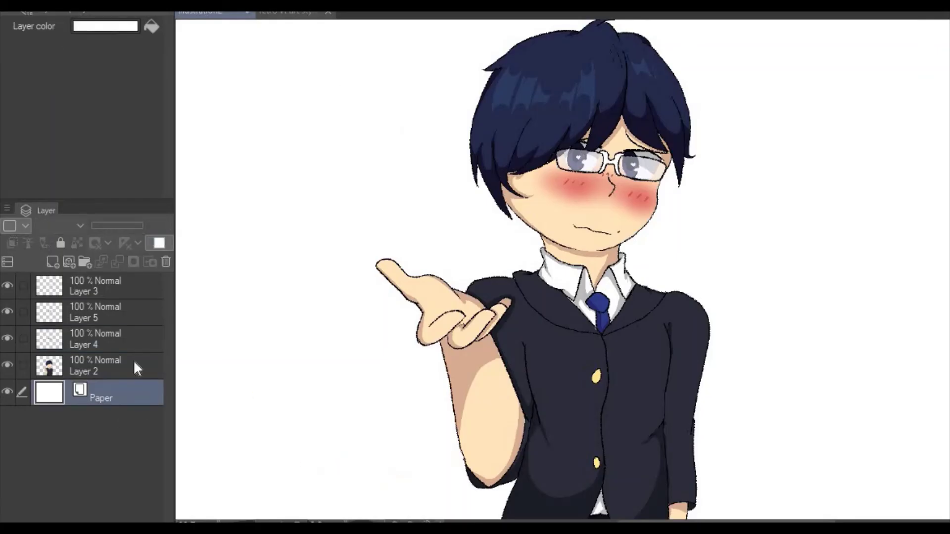
left_click(53, 262)
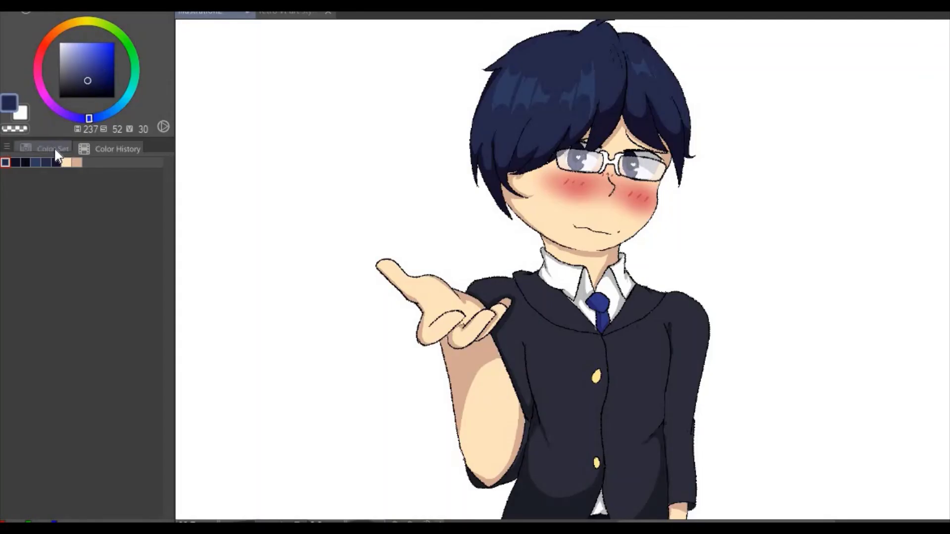
left_click(7, 145)
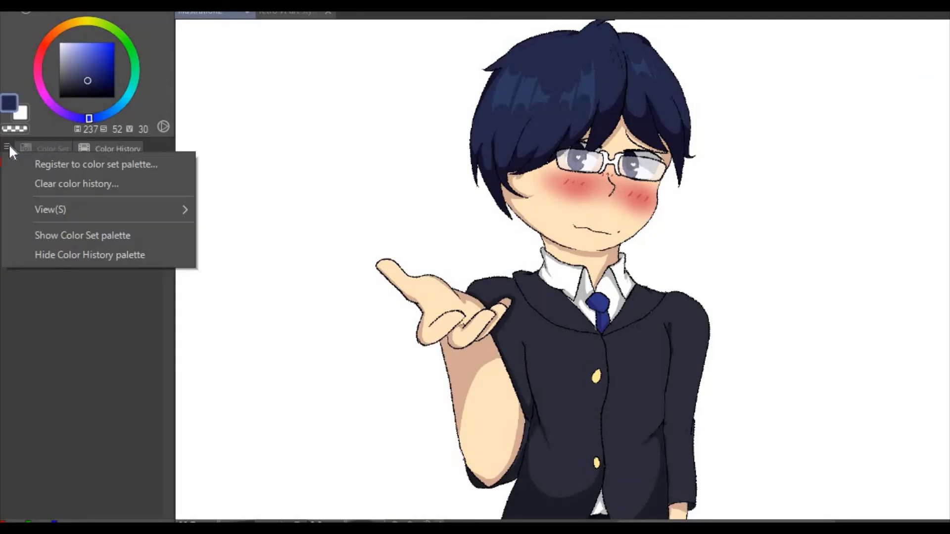
left_click(55, 184)
left_click(485, 177)
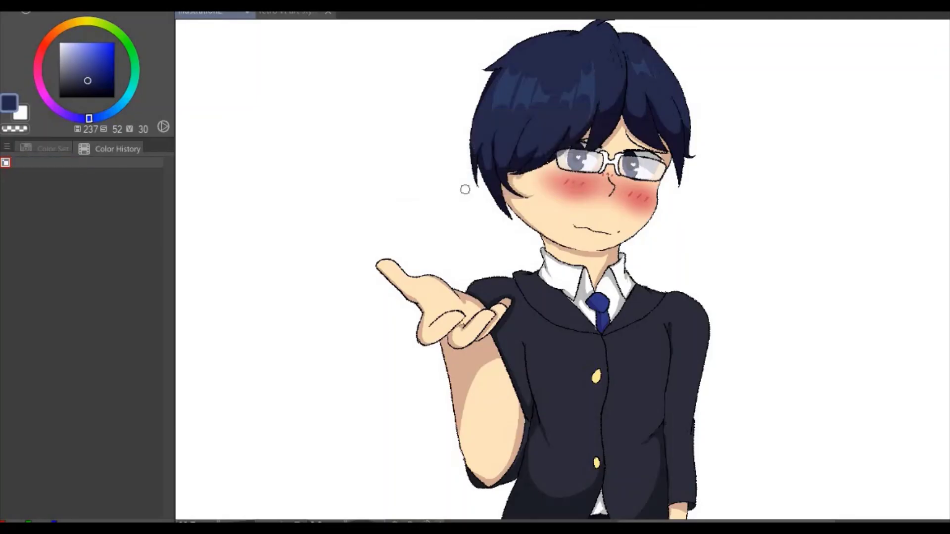
Fill the new background layer with light pink, hue 331, saturation 32, value 100.
left_click(37, 69)
left_click_drag(83, 61, 76, 42)
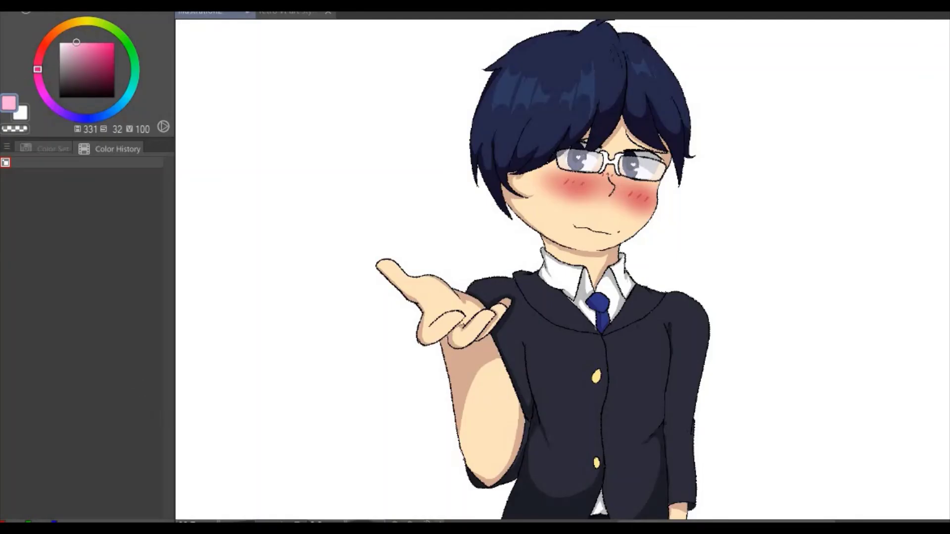
key("slash")
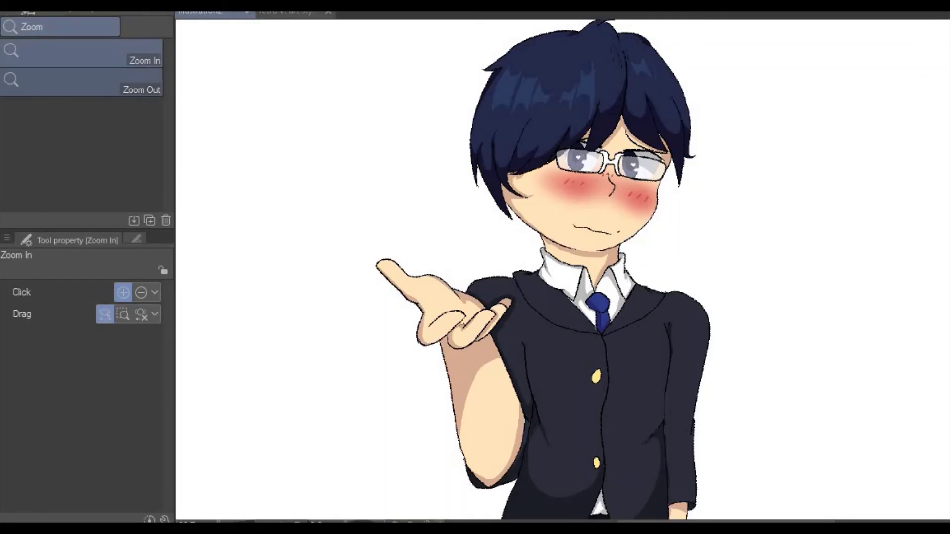
left_click(29, 89)
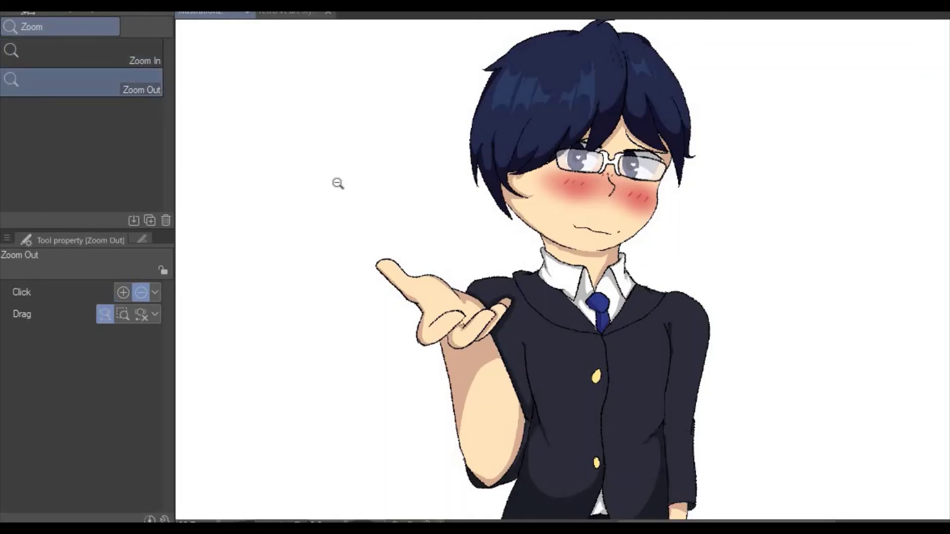
left_click(336, 184)
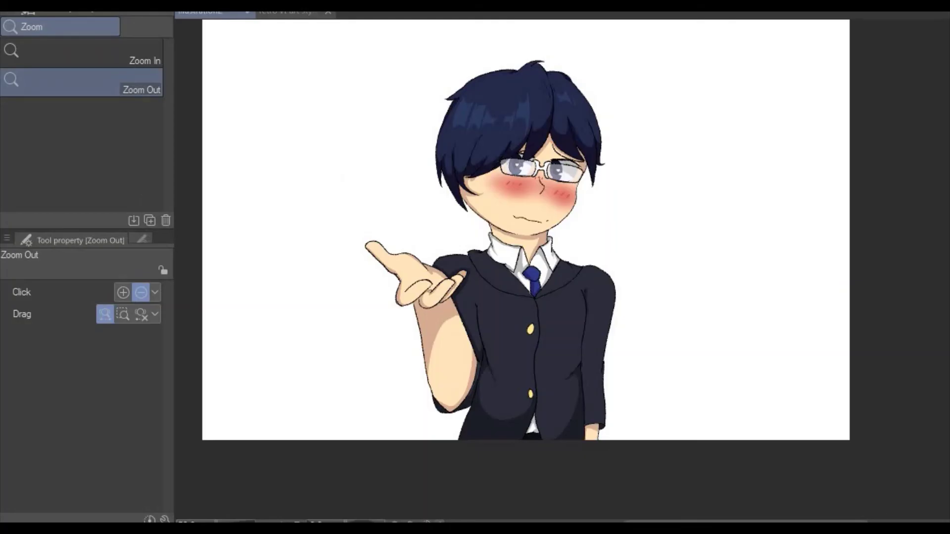
key("g")
left_click(311, 218)
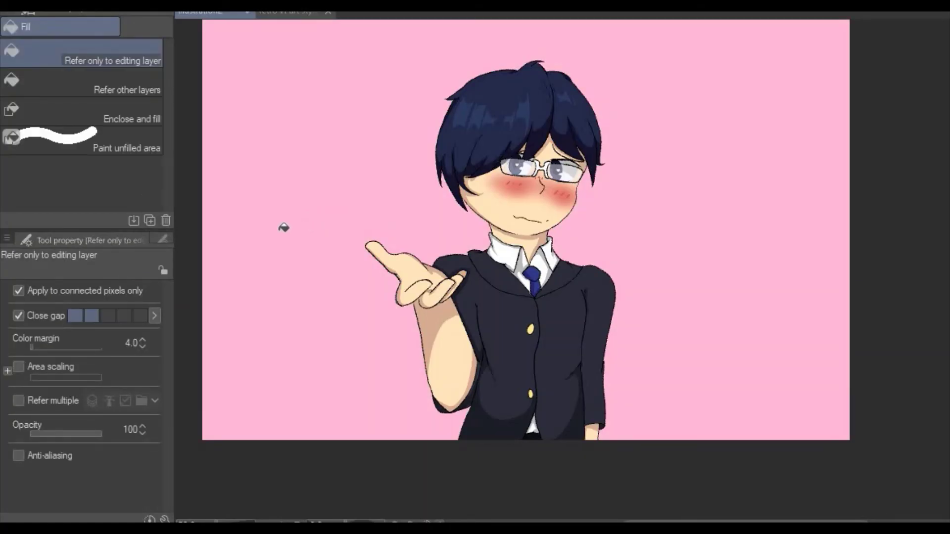
Undo the background fill and try warmer pinks, ending with a pale pink fill of hue 344, saturation 27, value 100.
left_click(25, 7)
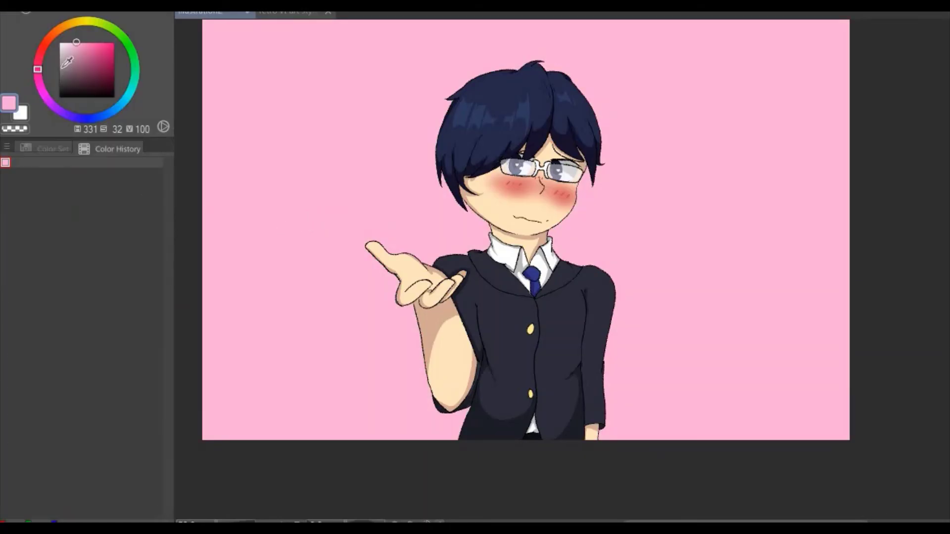
mouse_move(50, 75)
left_mouse_down()
mouse_move(34, 62)
mouse_move(86, 42)
left_mouse_up()
left_click(70, 45)
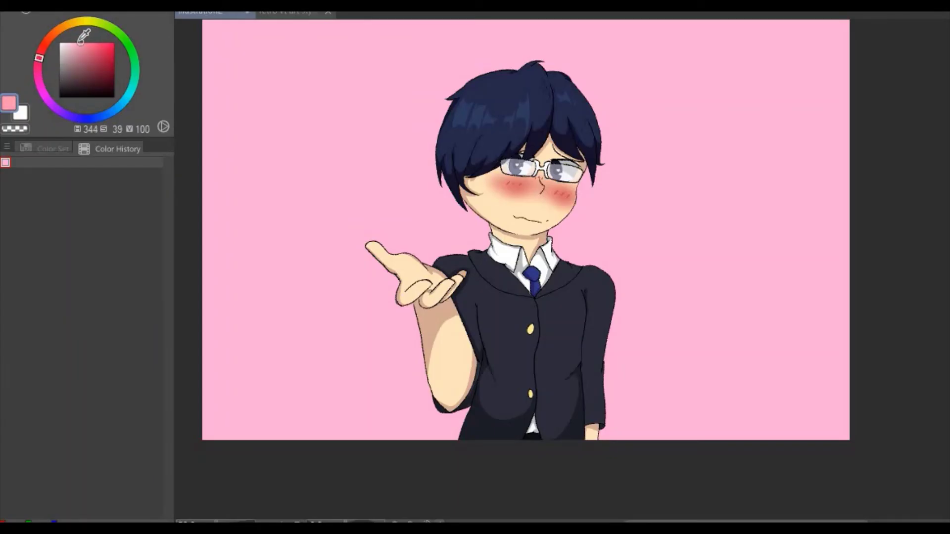
key("ctrl+z")
left_click(326, 85)
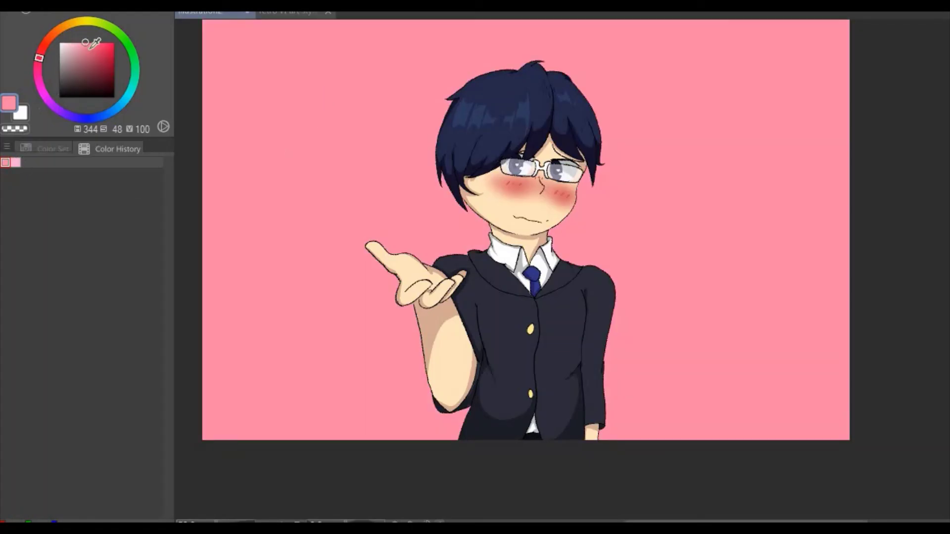
left_click_drag(85, 42, 74, 43)
key("ctrl+z")
left_click(335, 88)
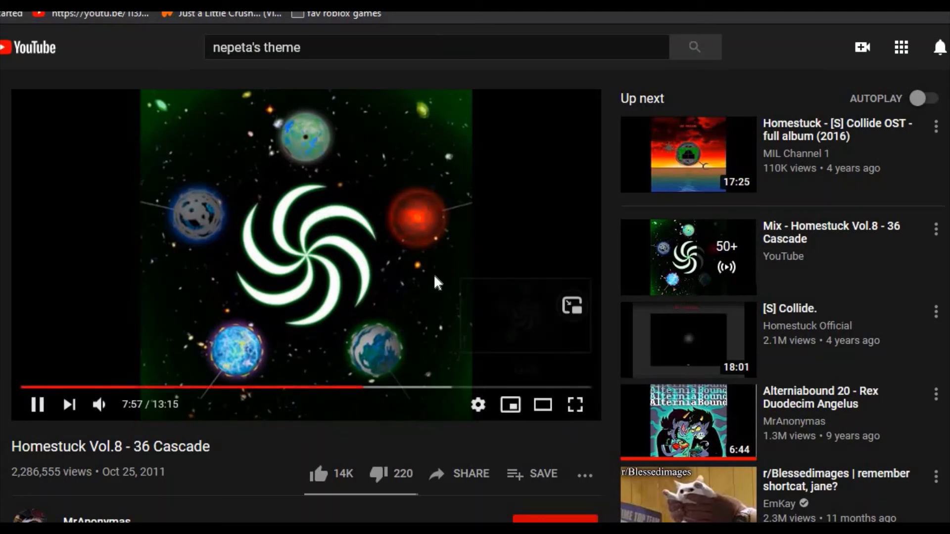
left_click(488, 356)
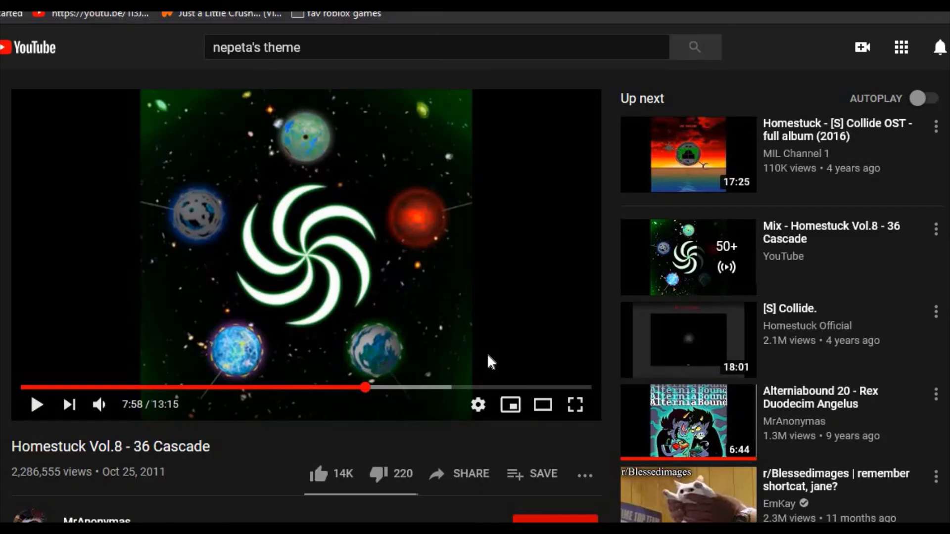
left_click(488, 362)
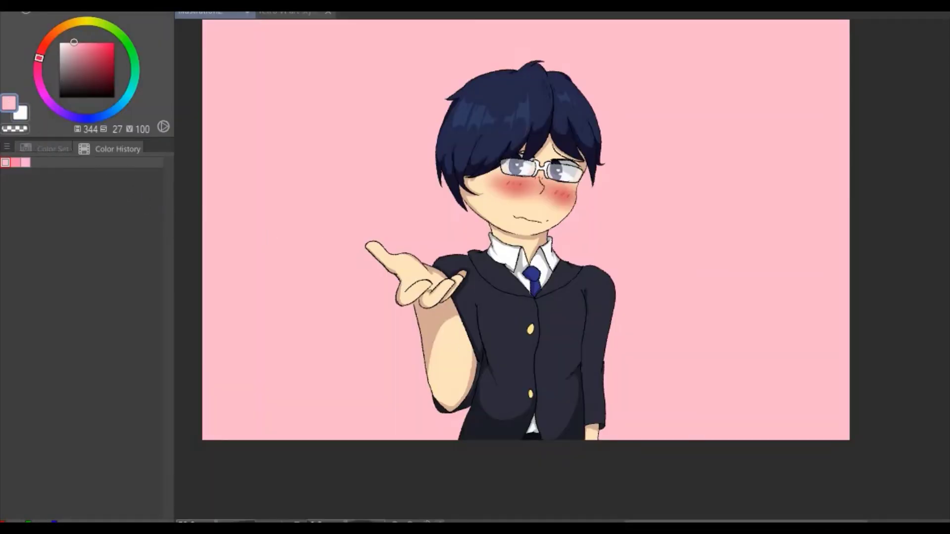
Scatter large white glowing rings over the pink background with the "soft" circle effect brush.
key("b")
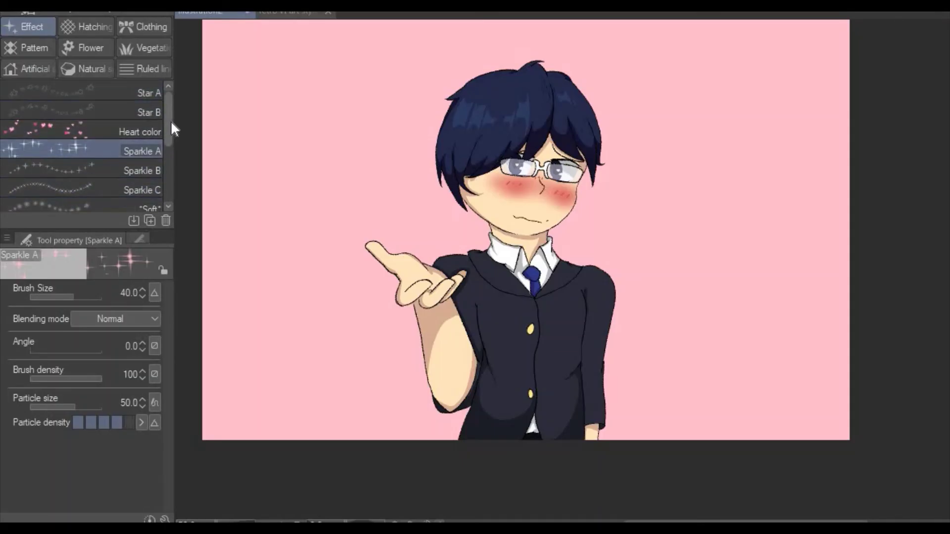
left_click_drag(168, 119, 171, 179)
scroll(170, 178, "down", 1)
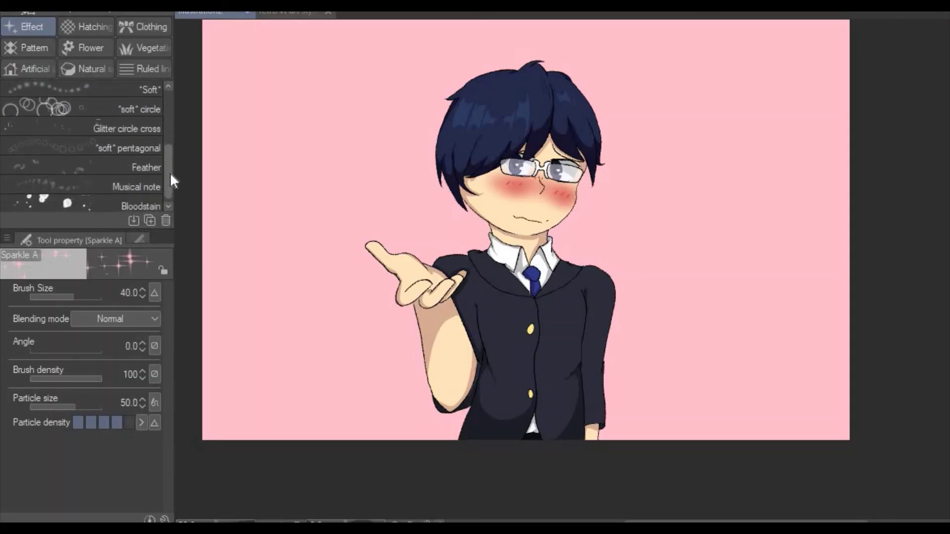
scroll(148, 153, "up", 1)
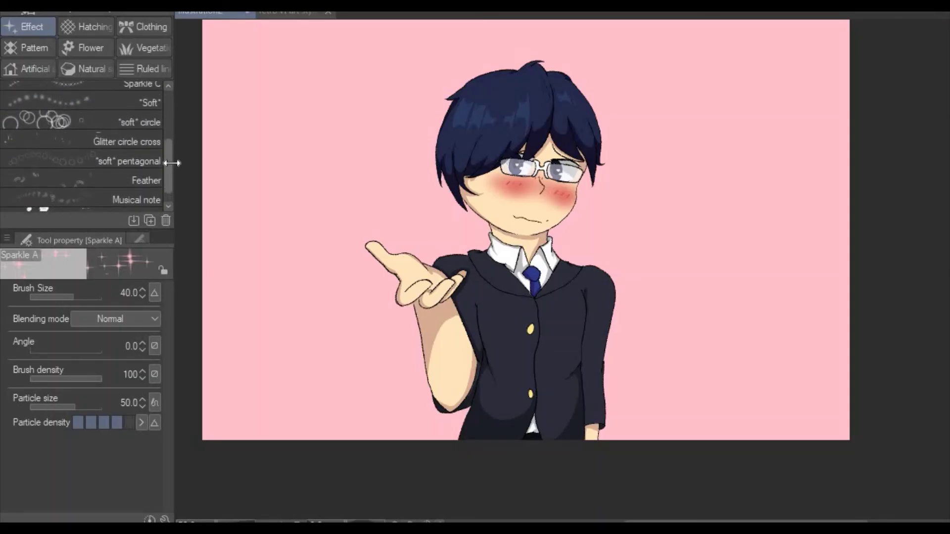
left_click(117, 128)
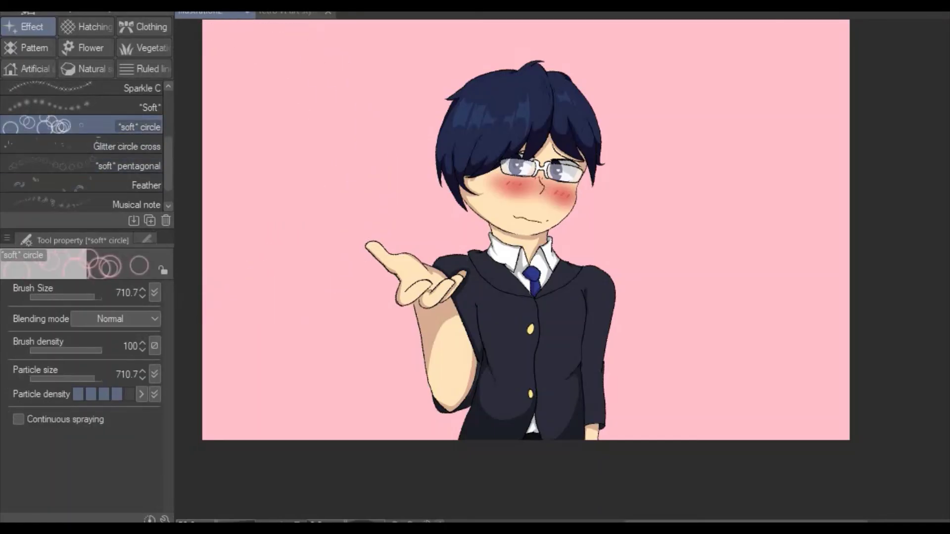
left_click(243, 105)
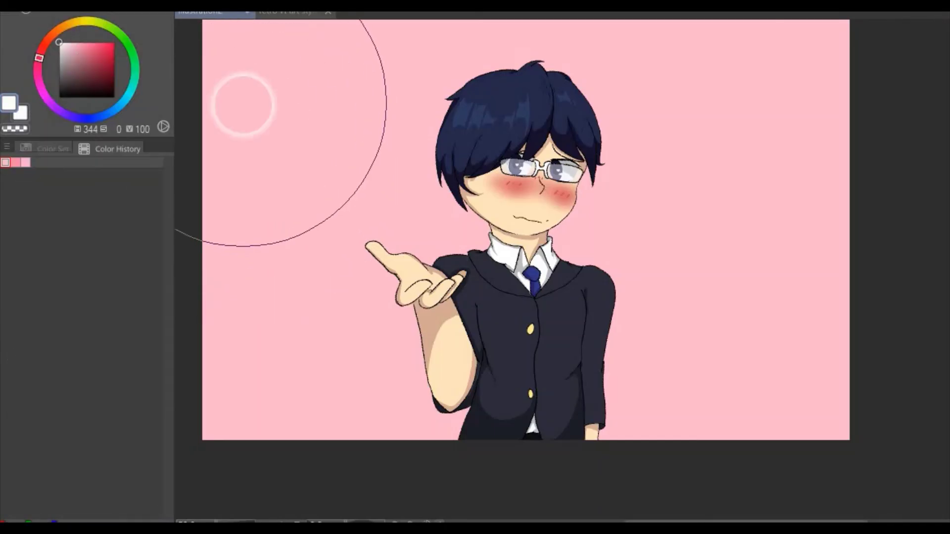
mouse_move(443, 242)
left_mouse_down()
mouse_move(742, 138)
mouse_move(795, 392)
mouse_move(327, 445)
mouse_move(782, 132)
left_mouse_up()
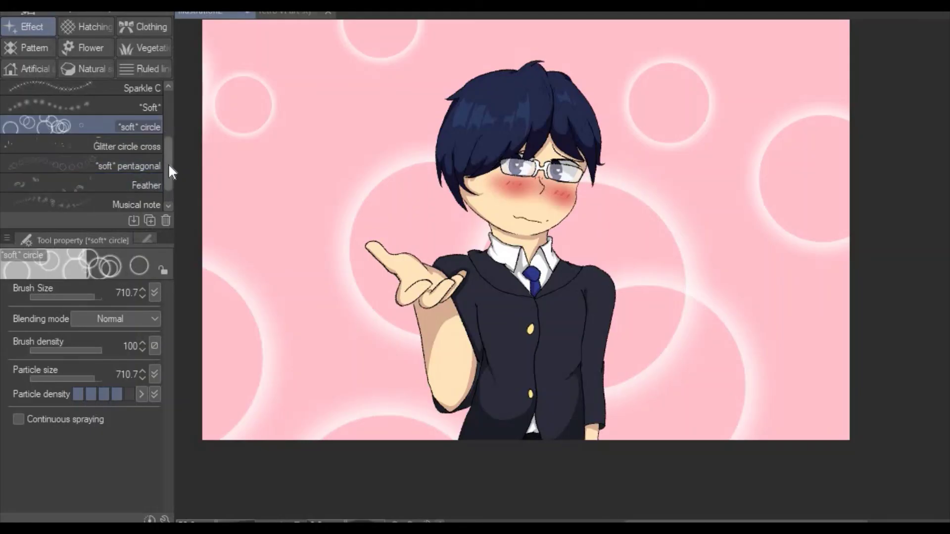
Scatter white sparkles across the background using the Sparkle A brush at brush size 2000 and particle size 376.8.
left_click_drag(170, 159, 163, 111)
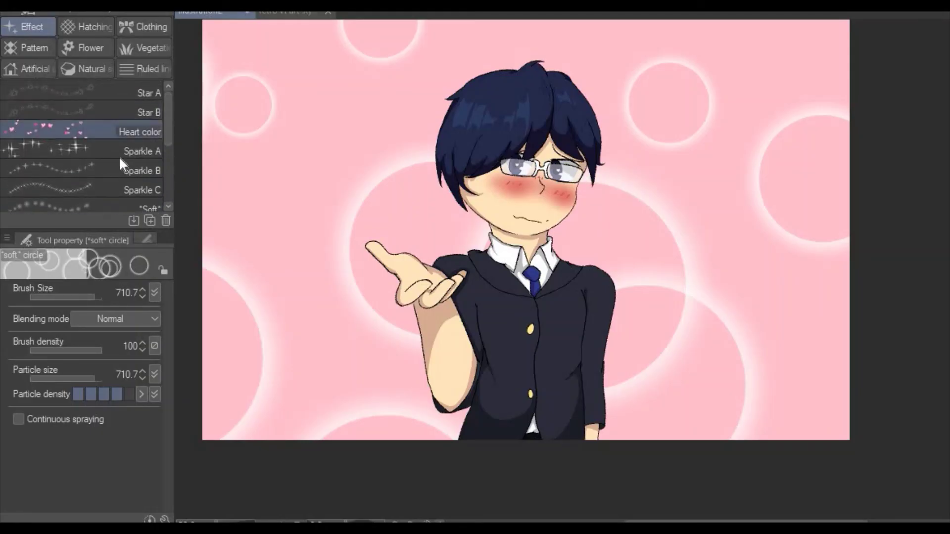
left_click(112, 150)
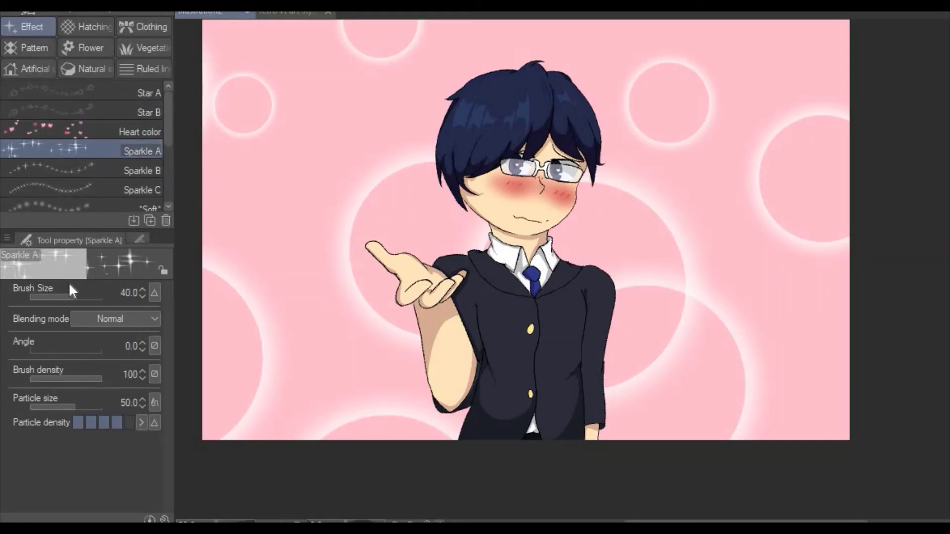
left_click_drag(89, 290, 101, 290)
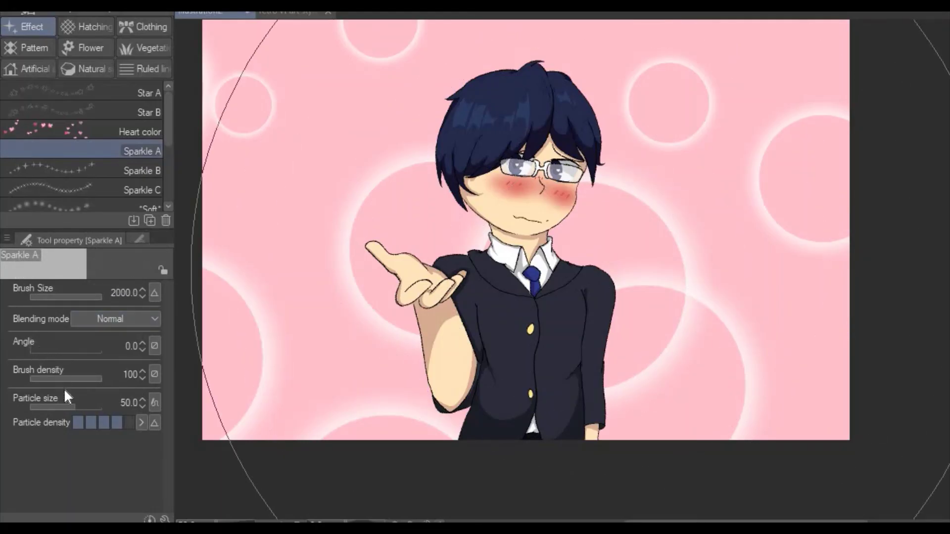
left_click_drag(70, 405, 91, 400)
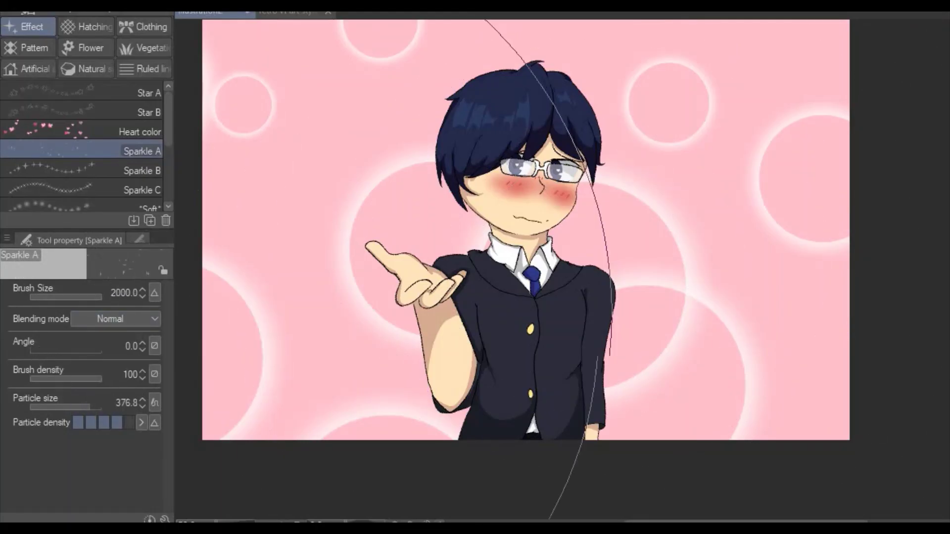
mouse_move(356, 223)
left_mouse_down()
mouse_move(474, 222)
mouse_move(742, 148)
mouse_move(668, 99)
left_mouse_up()
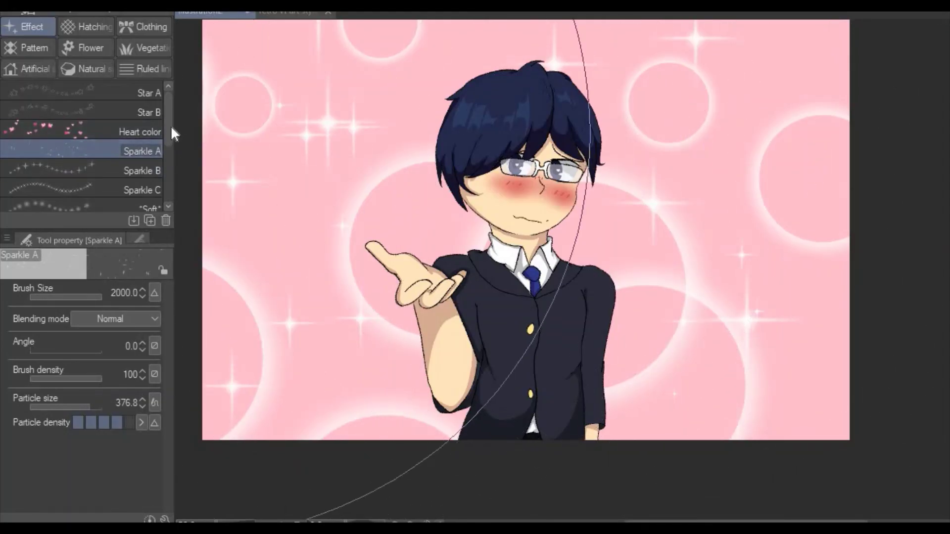
Try scattering hearts above the raised hand with the Heart color brush, and undo the strokes.
mouse_move(167, 128)
left_mouse_down()
mouse_move(171, 191)
mouse_move(150, 82)
left_mouse_up()
left_click(100, 132)
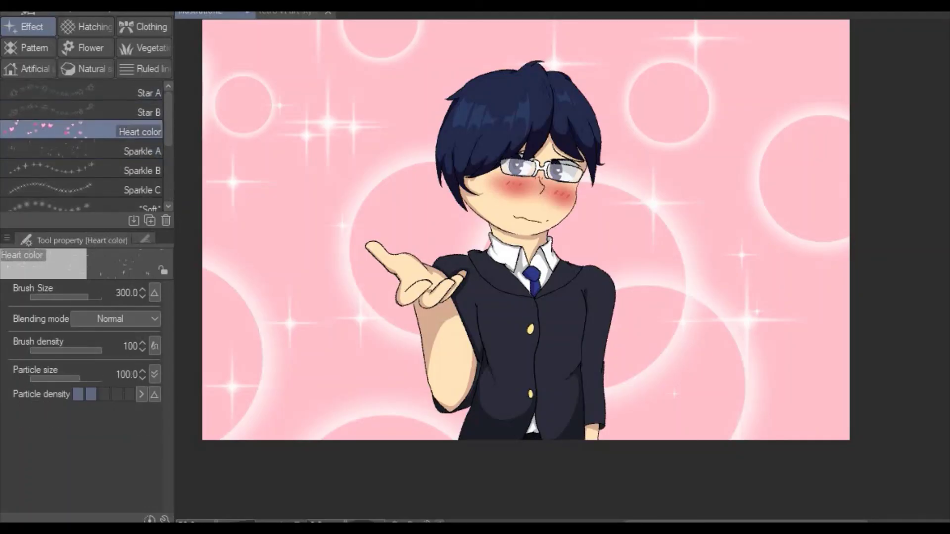
left_click_drag(376, 237, 403, 163)
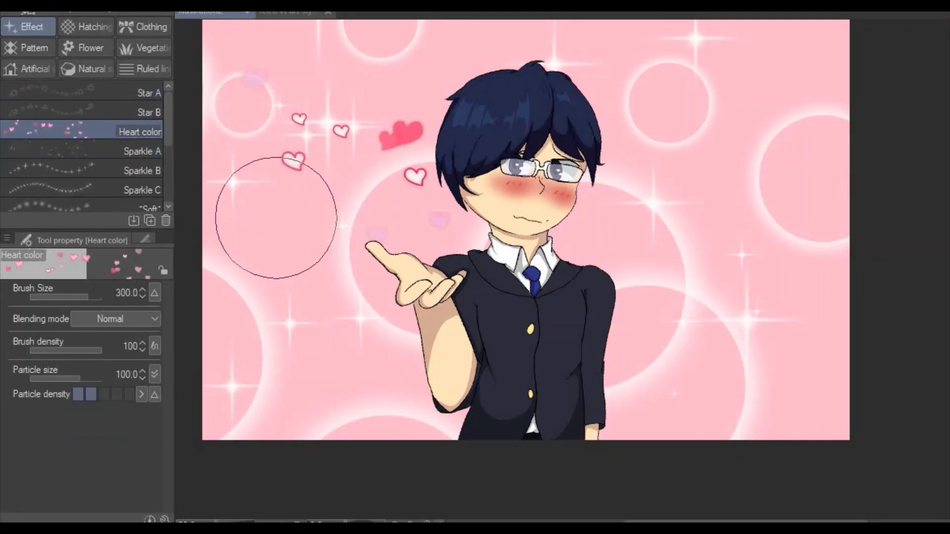
key("ctrl+z")
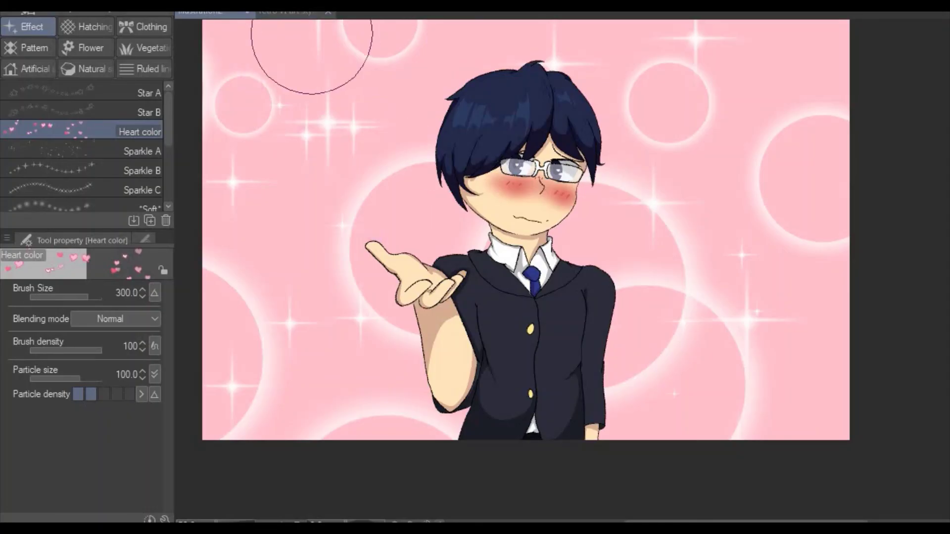
mouse_move(307, 131)
left_mouse_down()
mouse_move(403, 216)
mouse_move(424, 275)
mouse_move(425, 215)
mouse_move(400, 223)
left_mouse_up()
key("ctrl+z")
key("ctrl+z")
key("ctrl+z")
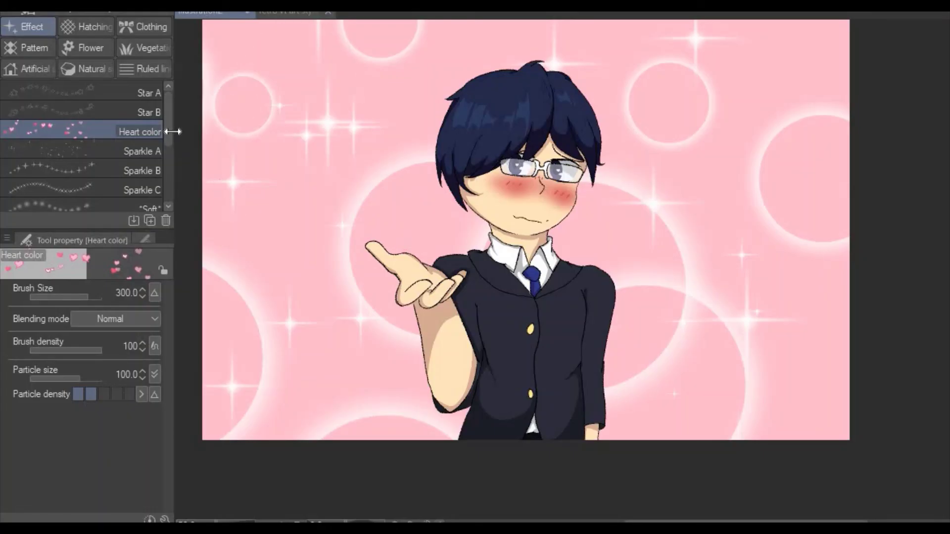
Dab small soft white light spots around the character in the background with the "Soft" effect brush at size 80.
mouse_move(167, 131)
left_mouse_down()
mouse_move(169, 205)
mouse_move(166, 166)
left_mouse_up()
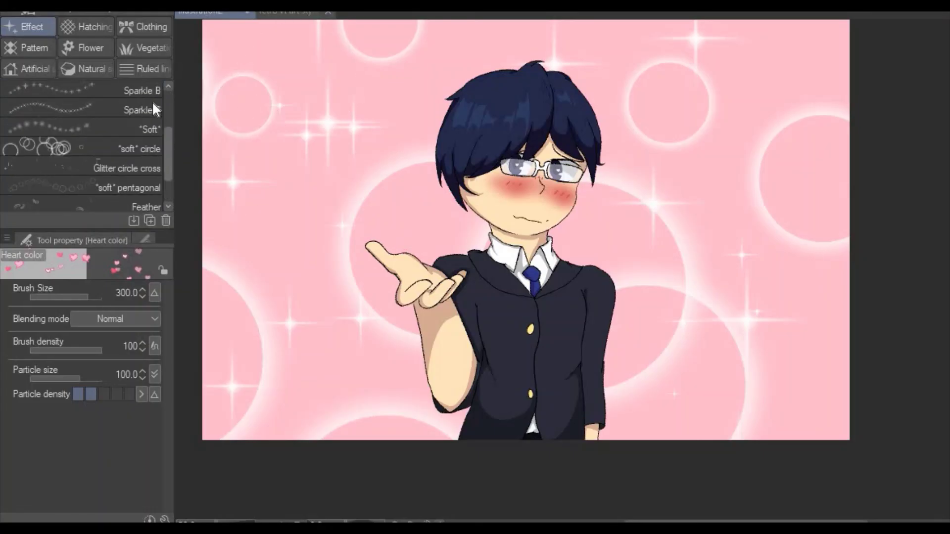
scroll(153, 101, "up", 3)
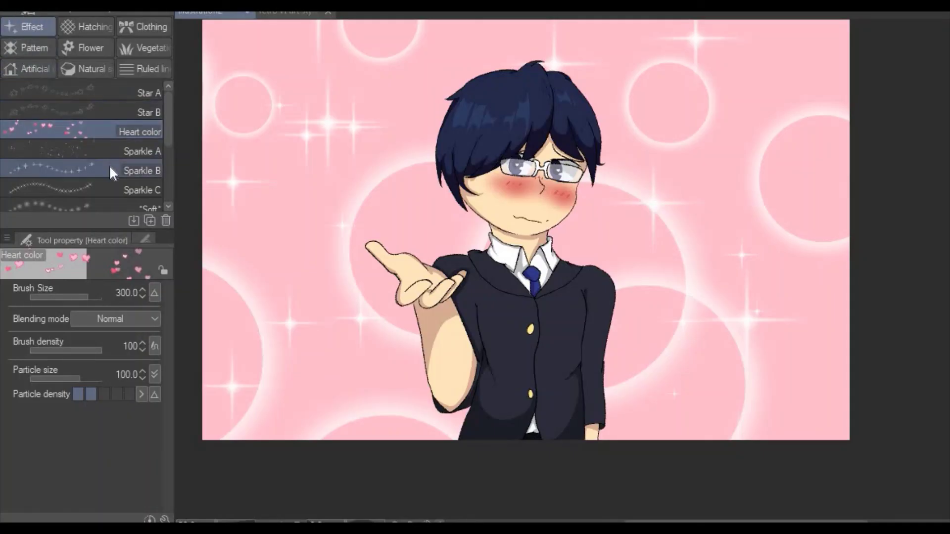
left_click(119, 207)
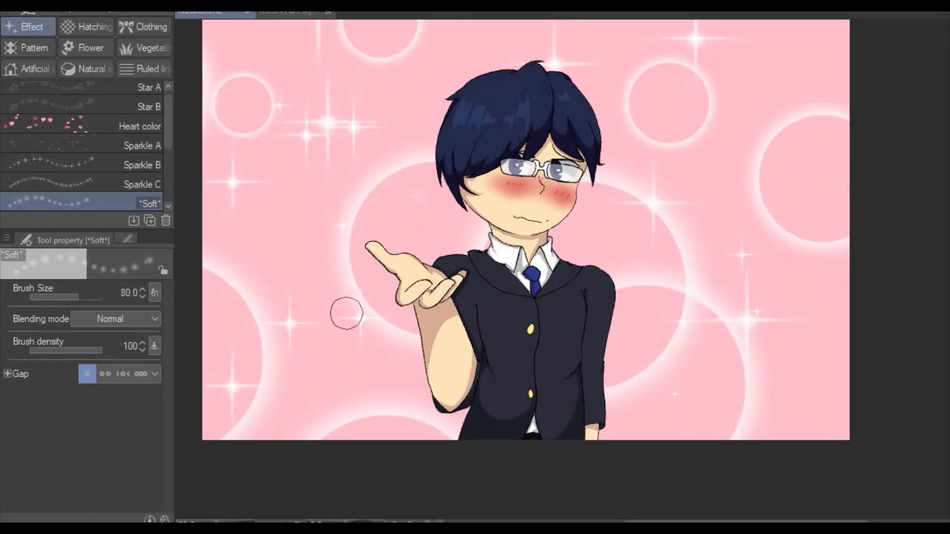
mouse_move(233, 304)
left_mouse_down()
mouse_move(226, 380)
mouse_move(228, 208)
mouse_move(384, 176)
mouse_move(483, 329)
left_mouse_up()
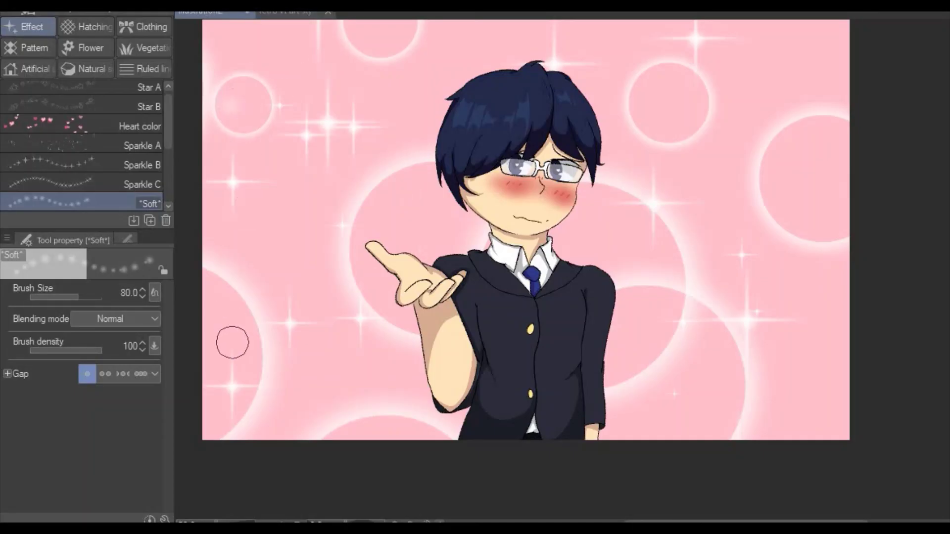
mouse_move(399, 115)
left_mouse_down()
mouse_move(437, 169)
mouse_move(435, 106)
left_mouse_up()
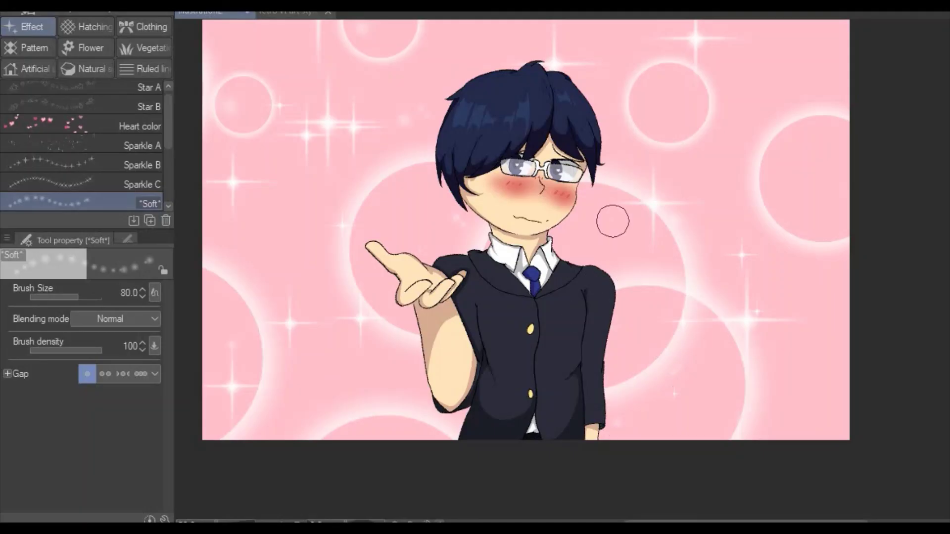
left_click(808, 356)
left_click(772, 413)
left_click(824, 197)
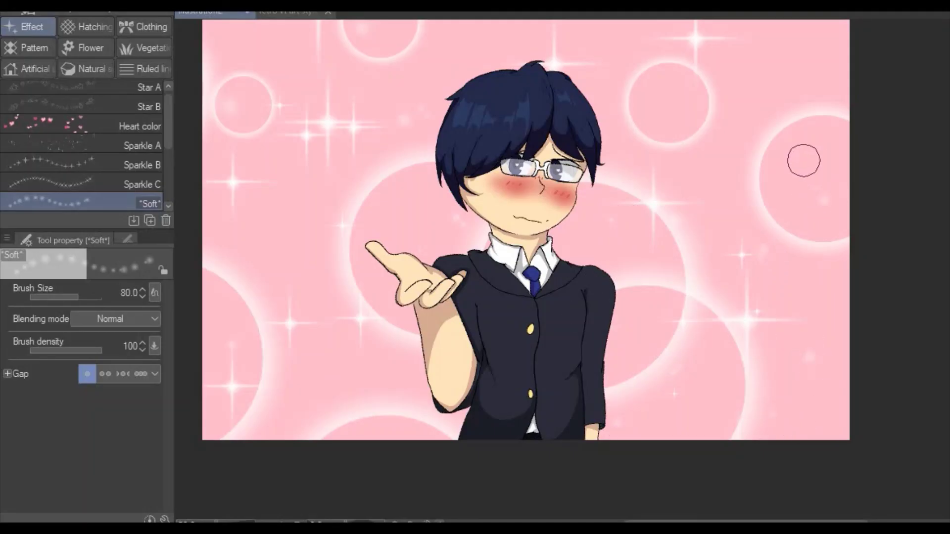
left_click(785, 75)
left_click(806, 52)
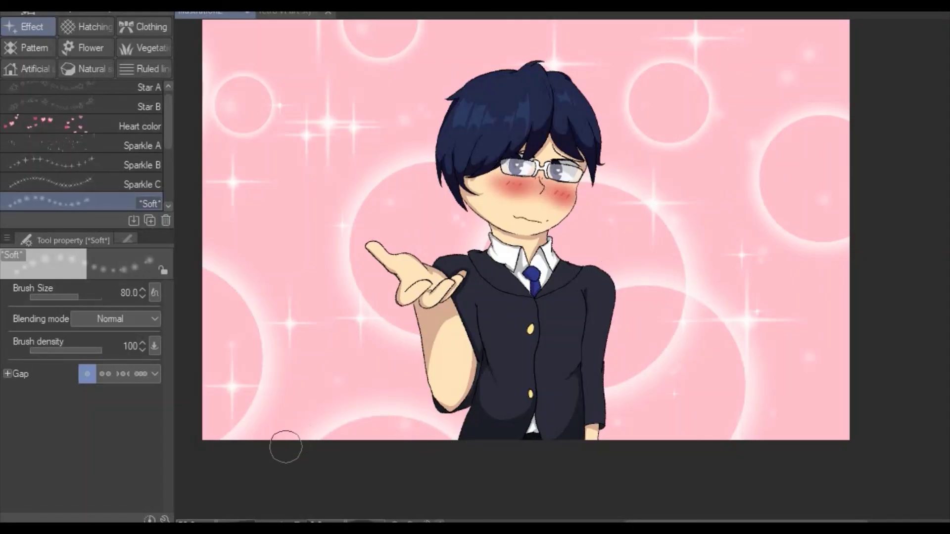
left_click(275, 223)
Try scattering hearts over the whole background with the Heart color brush at size 2000, and undo the result.
left_click(140, 126)
left_click(447, 325)
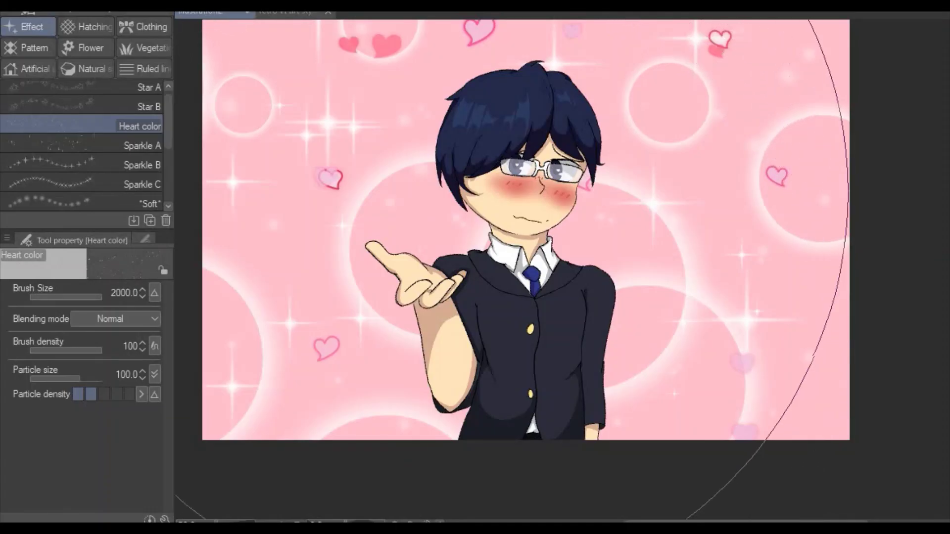
key("ctrl+z")
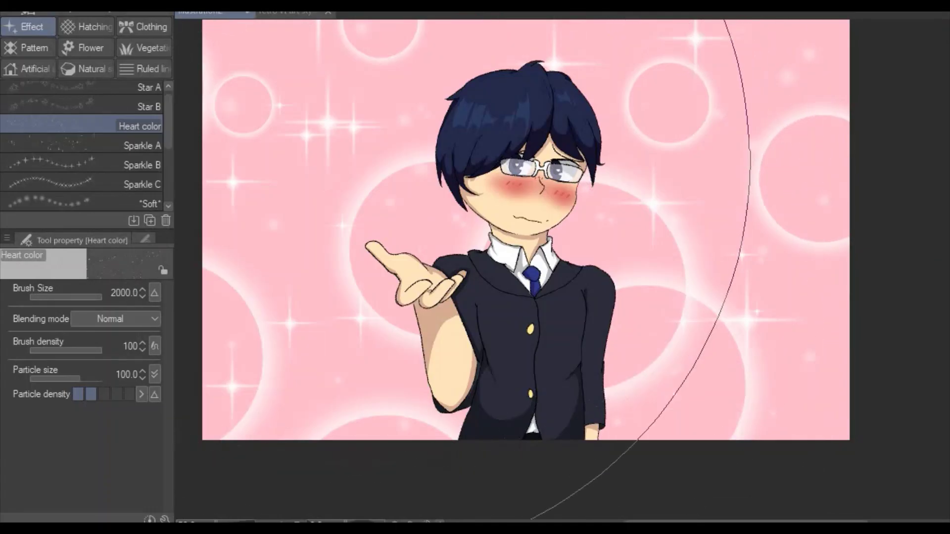
Scatter hearts across the background with the Heart color brush at size 2000, particle size 100 and brush density 61.
left_click(618, 307)
key("ctrl+z")
left_click(74, 351)
left_click(333, 237)
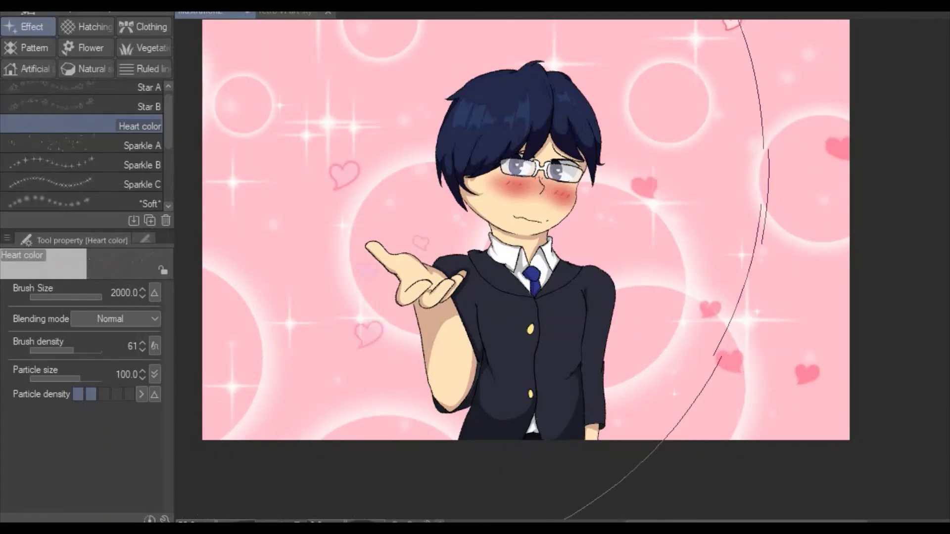
left_click(262, 45)
left_click(226, 54)
left_click(227, 94)
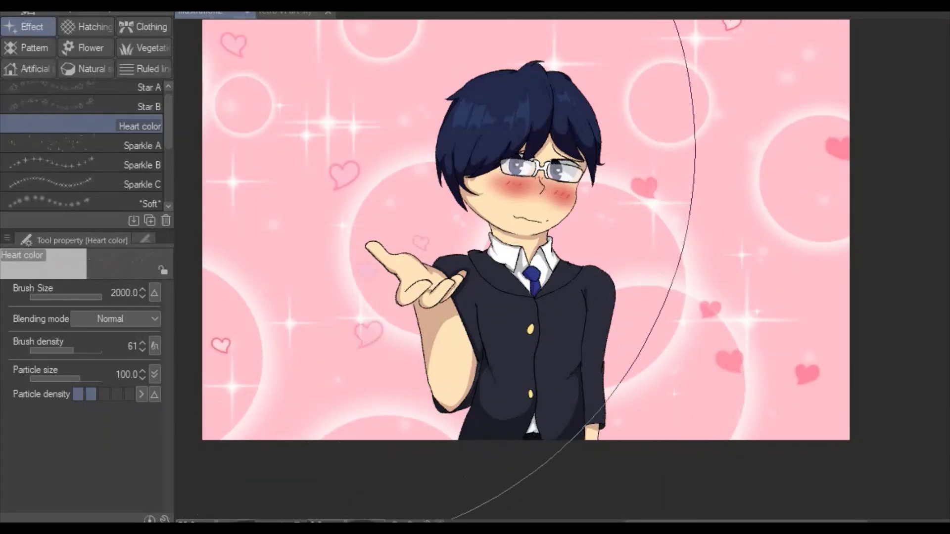
left_click(228, 123)
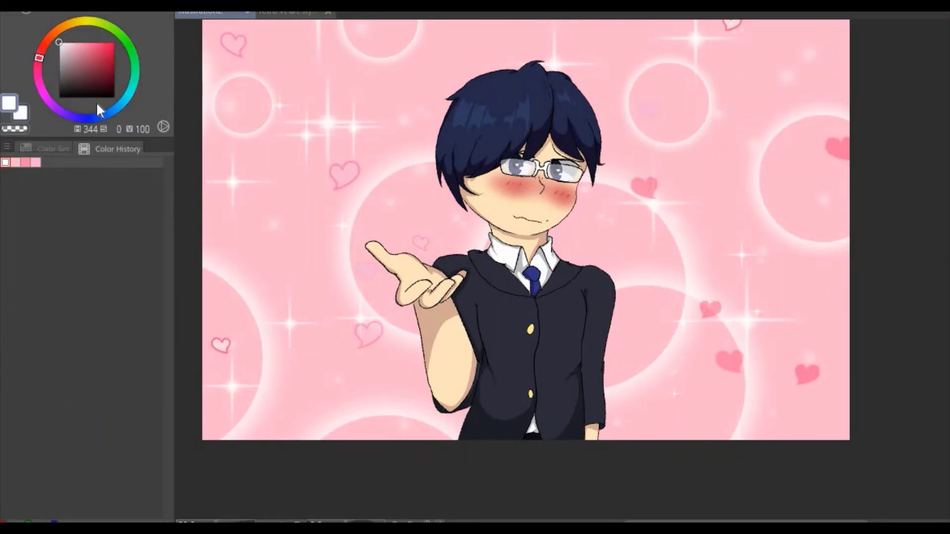
Try drawing a thin blue rectangle outline over the background beside the raised arm with the Rectangle tool at brush size 3.
left_click(93, 117)
left_click(88, 58)
left_click(89, 58)
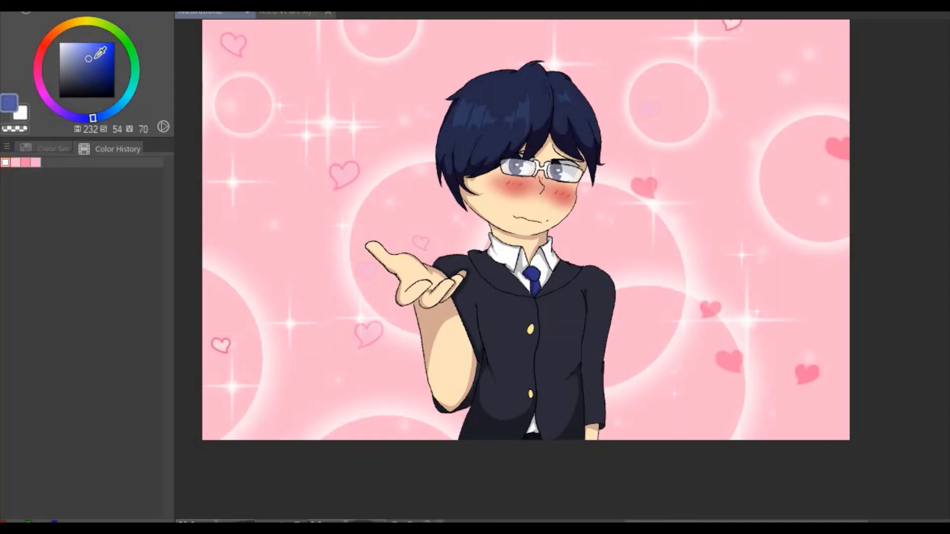
mouse_move(97, 55)
left_mouse_down()
mouse_move(110, 49)
mouse_move(92, 47)
left_mouse_up()
key("u")
left_click(51, 165)
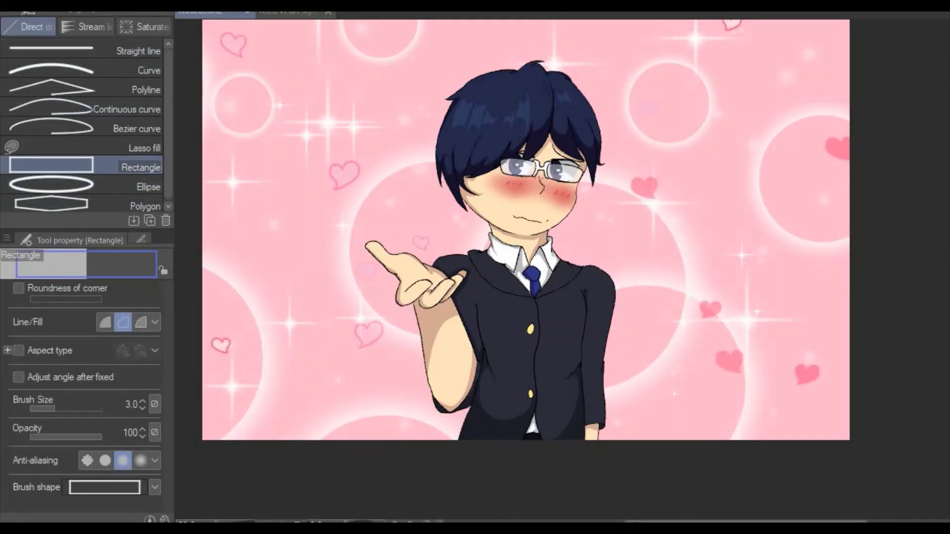
scroll(737, 521, "left", 1)
scroll(737, 522, "left", 2)
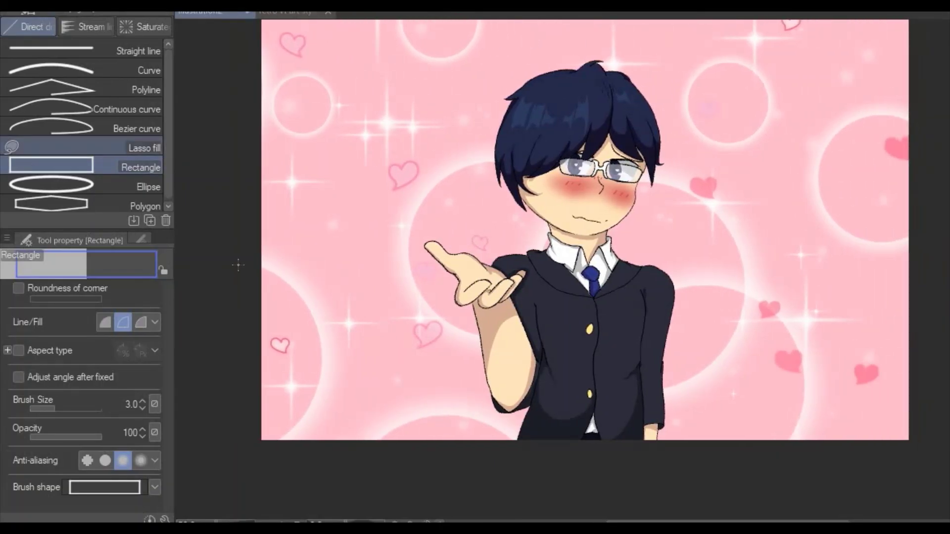
left_click_drag(446, 428, 270, 300)
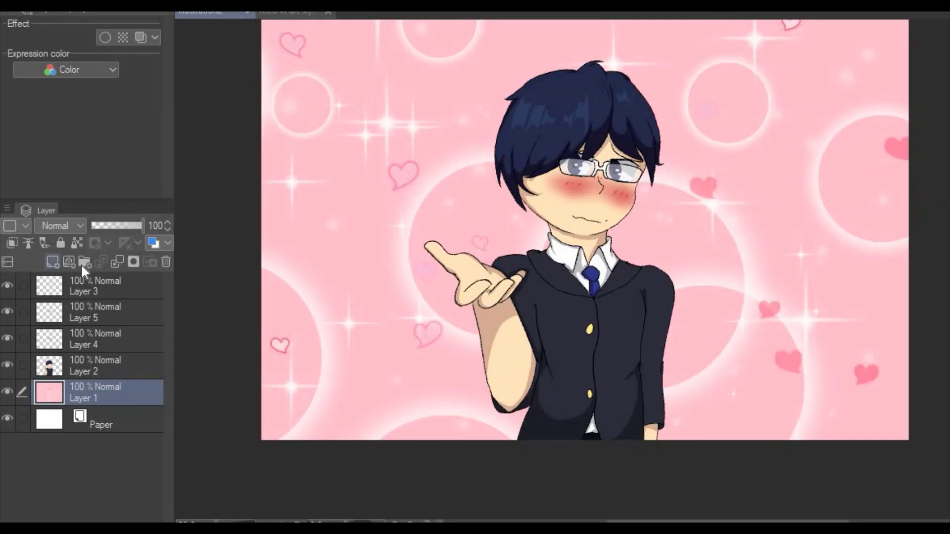
Try the blue rectangle outline on a new layer above Layer 1, including at brush size 13.4, and undo it.
left_click(53, 262)
left_click_drag(432, 414, 275, 282)
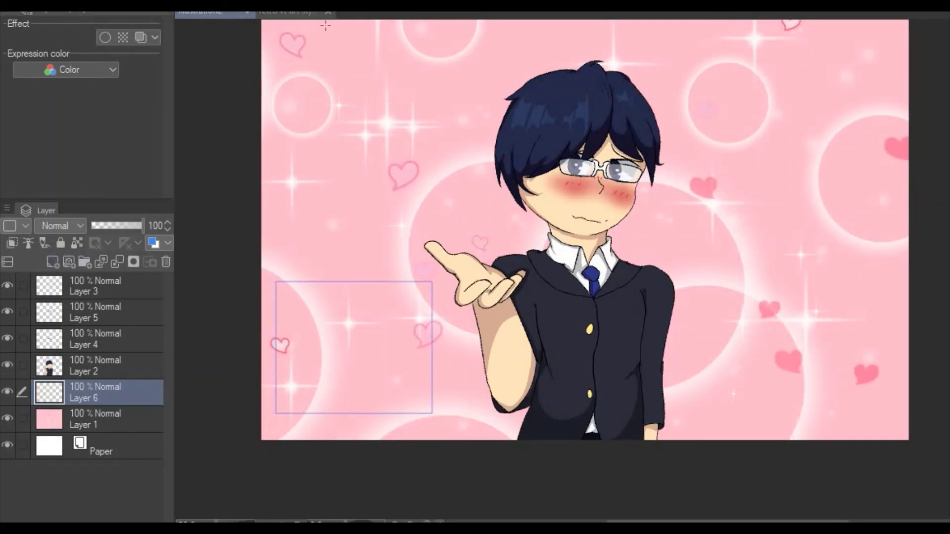
key("ctrl+z")
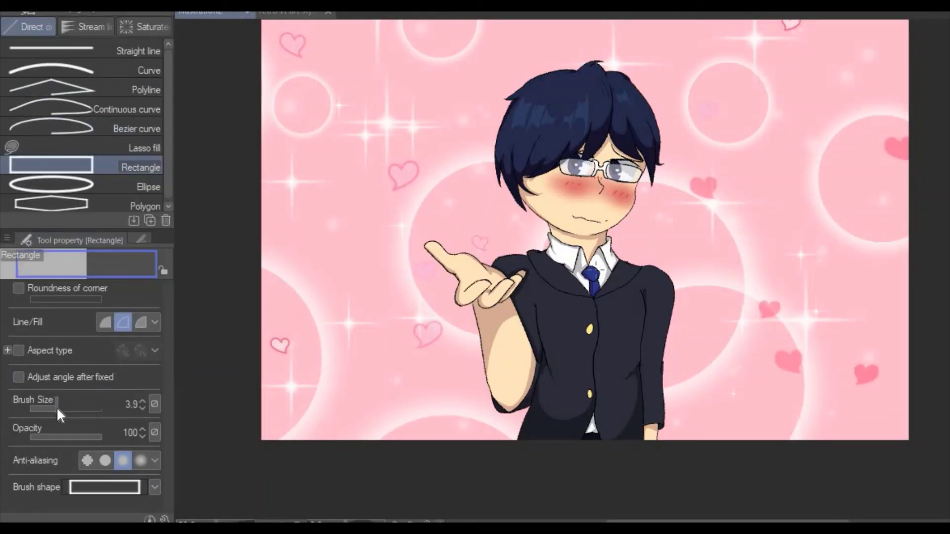
mouse_move(53, 410)
left_mouse_down()
mouse_move(99, 401)
mouse_move(80, 403)
left_mouse_up()
left_click_drag(279, 285, 456, 424)
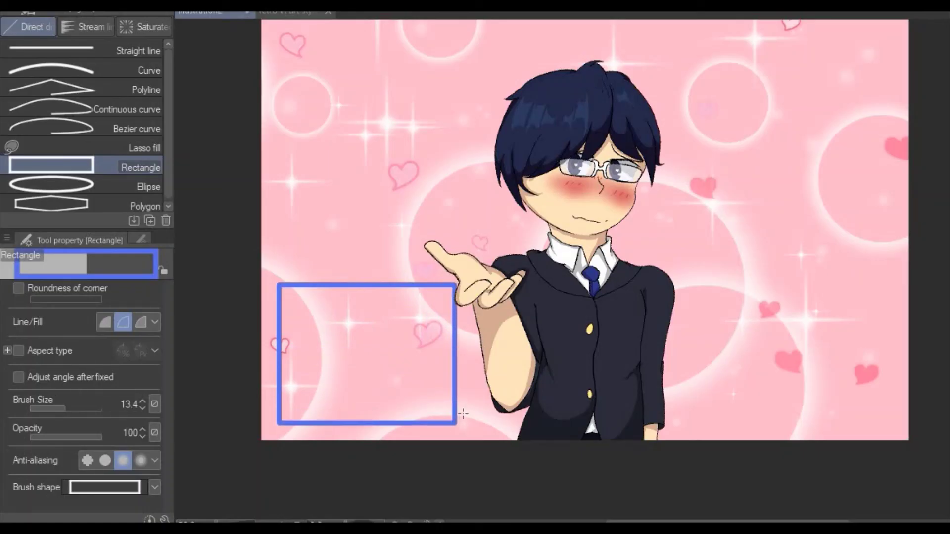
key("ctrl+z")
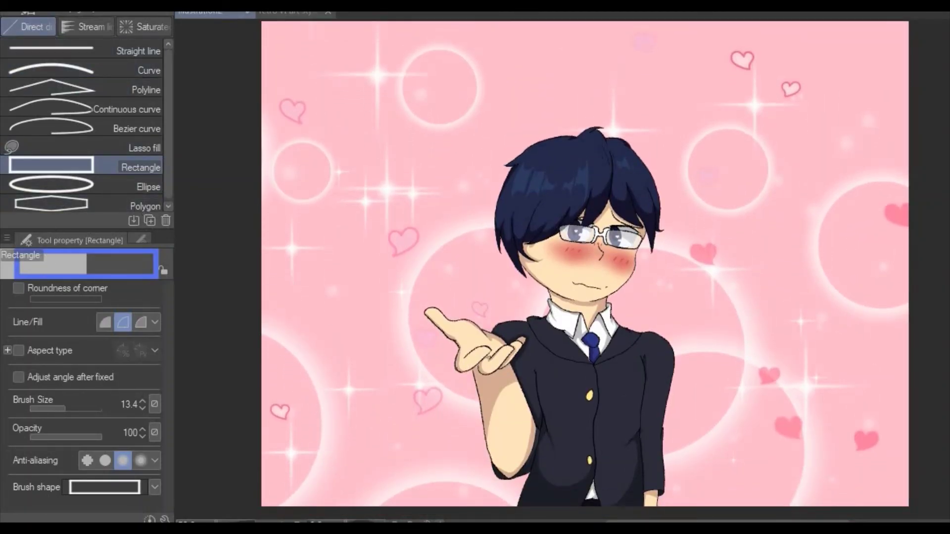
Add a new layer above Layer 3 and handwrite the artist's signature in black in the canvas's upper-left corner.
key("p")
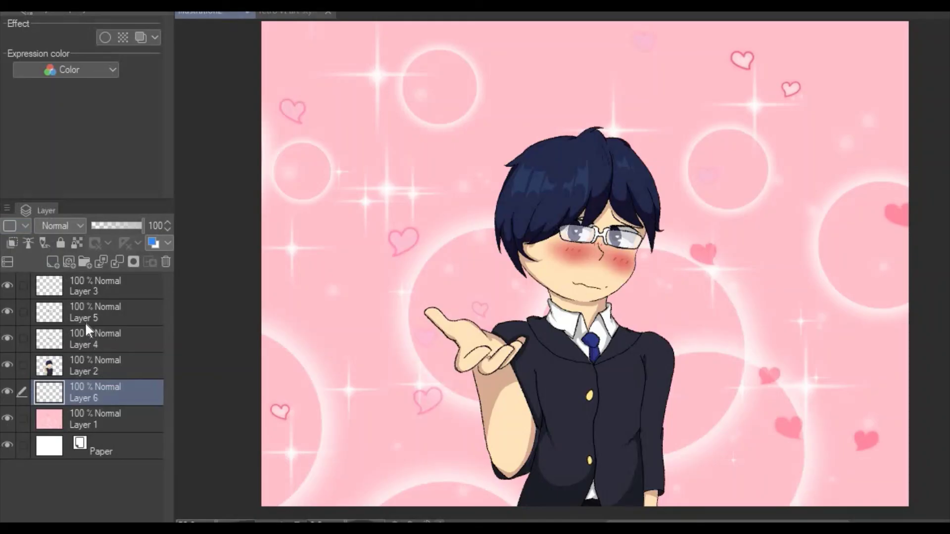
left_click(49, 286)
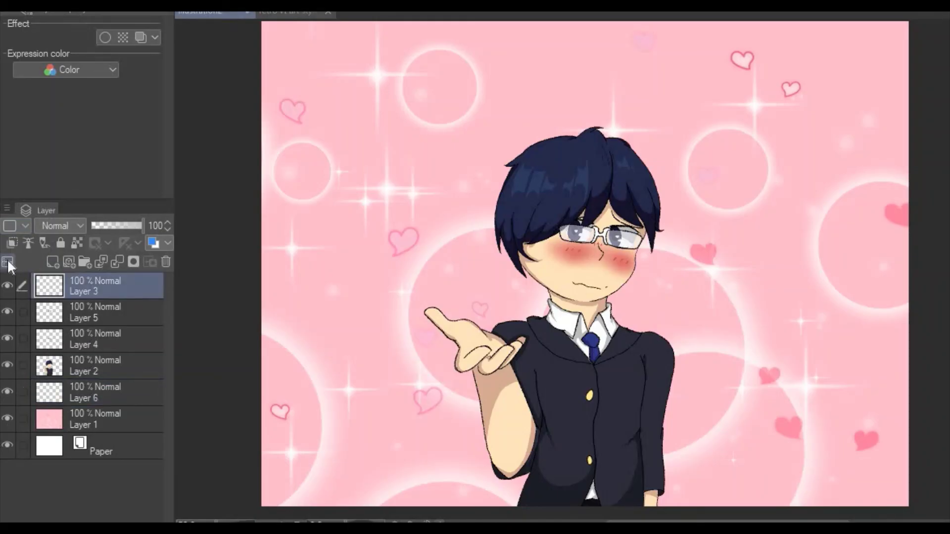
left_click(53, 264)
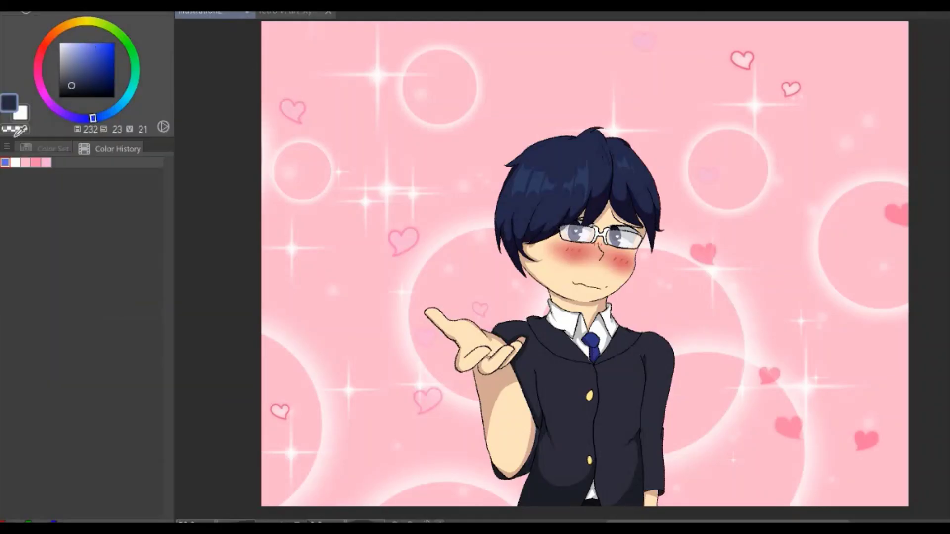
left_click(59, 97)
mouse_move(279, 42)
left_mouse_down()
mouse_move(298, 61)
mouse_move(301, 42)
mouse_move(310, 59)
mouse_move(323, 59)
mouse_move(318, 44)
mouse_move(363, 51)
left_mouse_up()
left_click_drag(369, 40, 355, 59)
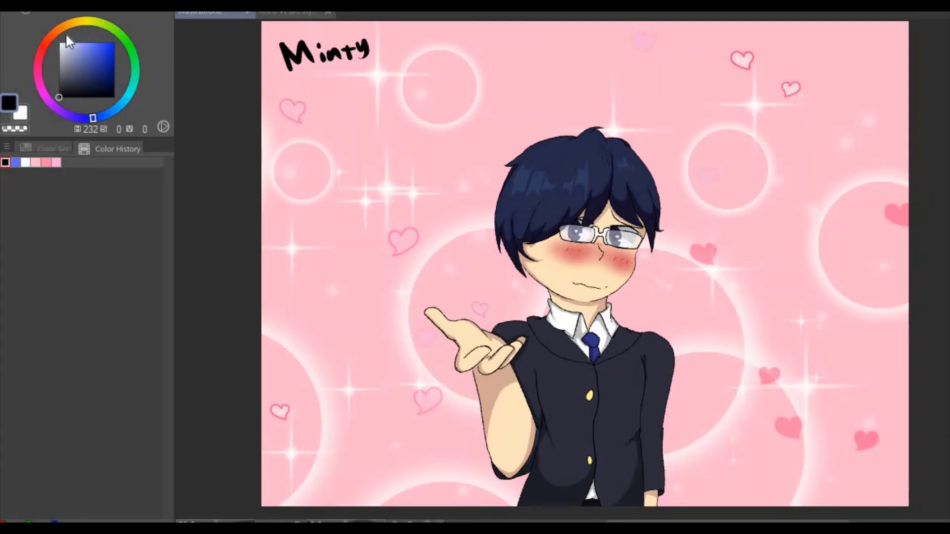
Choose a light yellow and add small sparkles around the signature, undoing the misplaced first stroke.
left_click(84, 22)
left_click(86, 42)
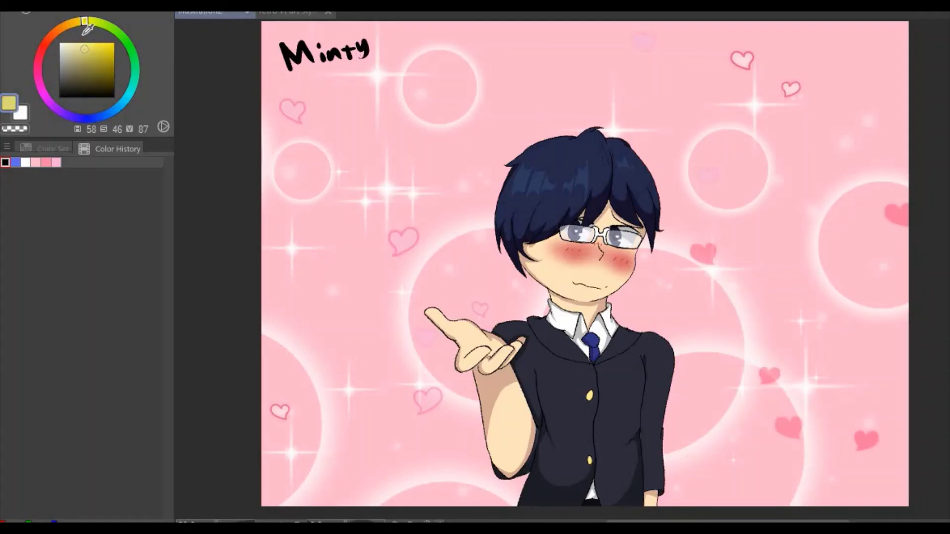
left_click(80, 22)
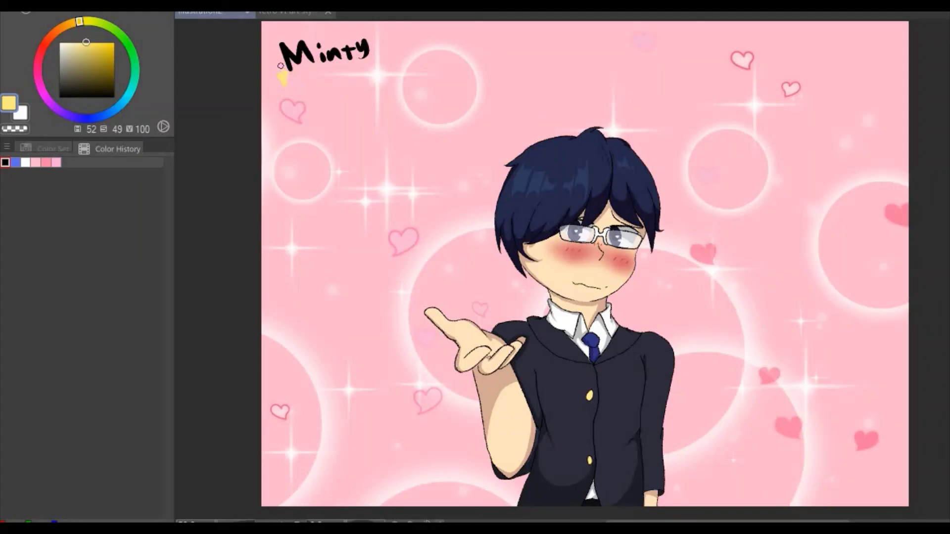
left_click_drag(281, 65, 283, 74)
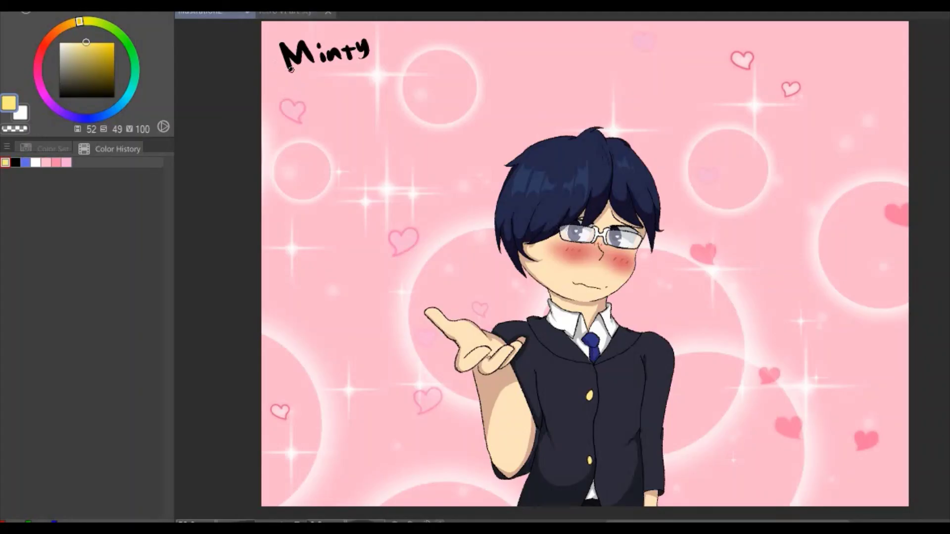
key("ctrl+z")
Recolour the signature's first letter with a muted green of hue 110, saturation 29 and value 79.
left_click(123, 38)
left_click(71, 44)
left_click_drag(71, 44, 74, 54)
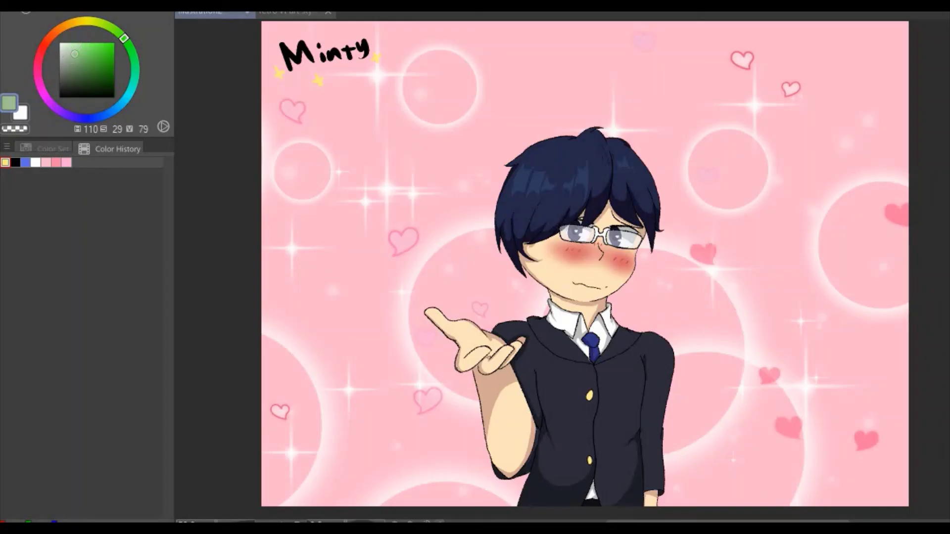
left_click(294, 52)
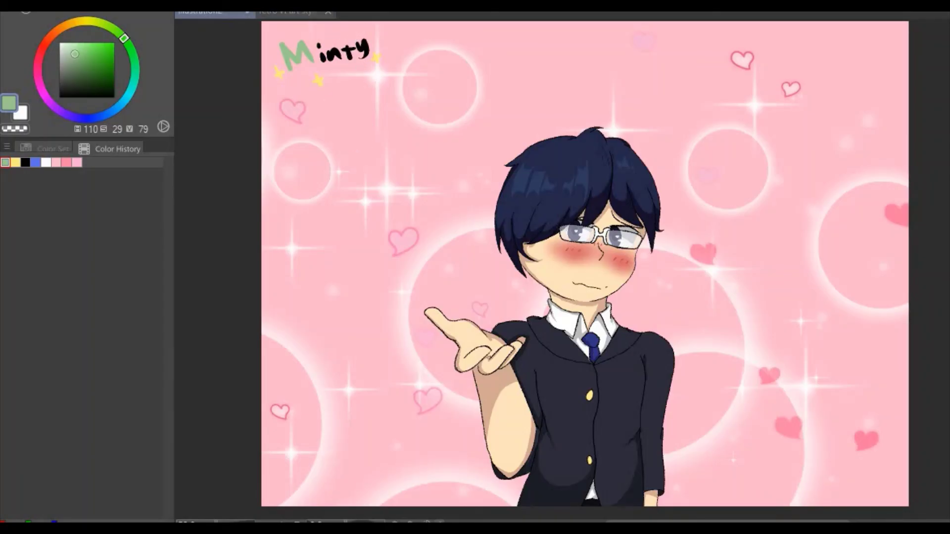
left_click(304, 55)
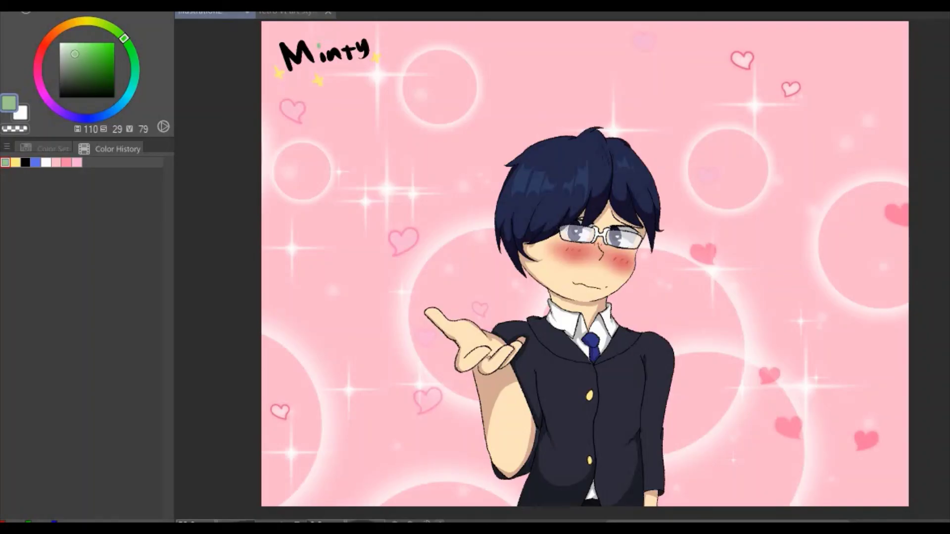
left_click(305, 46)
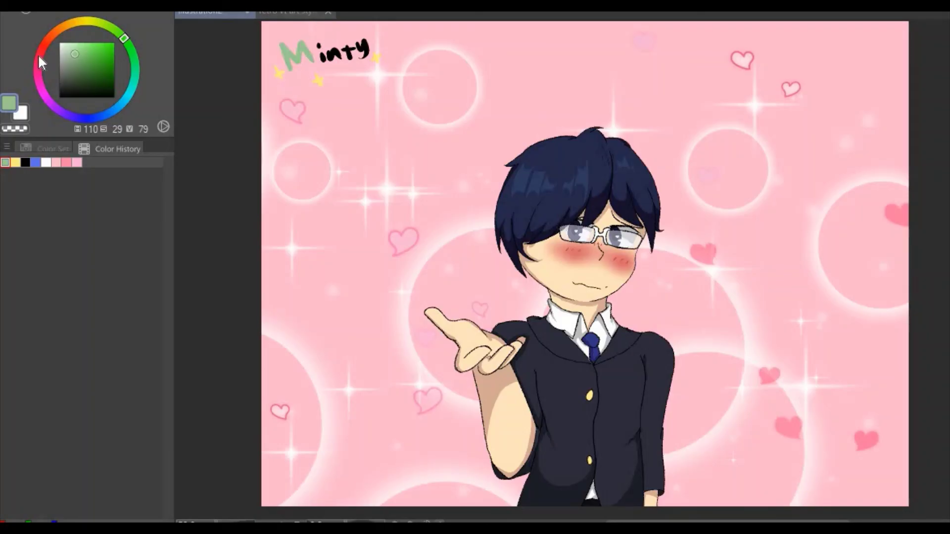
Select the signature with its sparkles, scale it down into the canvas's upper-left corner, and clear the selection.
mouse_move(268, 58)
left_mouse_down()
mouse_move(330, 16)
mouse_move(362, 28)
mouse_move(388, 59)
mouse_move(383, 111)
mouse_move(290, 122)
mouse_move(248, 105)
mouse_move(267, 62)
left_mouse_up()
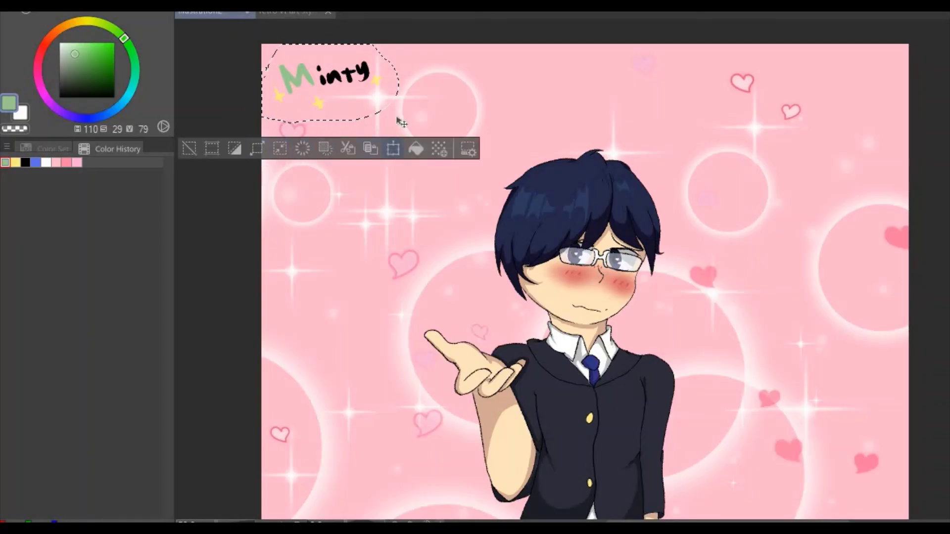
key("ctrl+t")
mouse_move(348, 93)
left_mouse_down()
mouse_move(339, 89)
mouse_move(347, 94)
left_mouse_up()
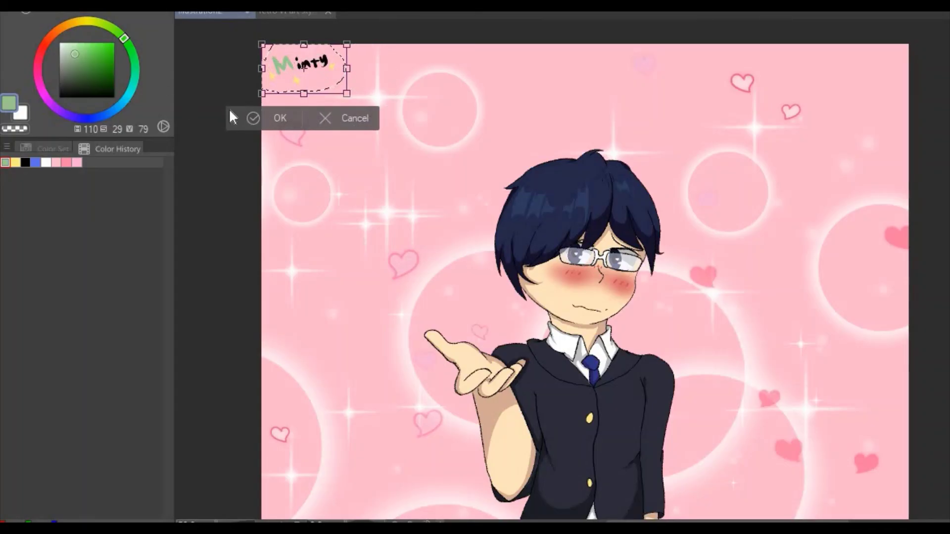
left_click(254, 119)
left_click(188, 117)
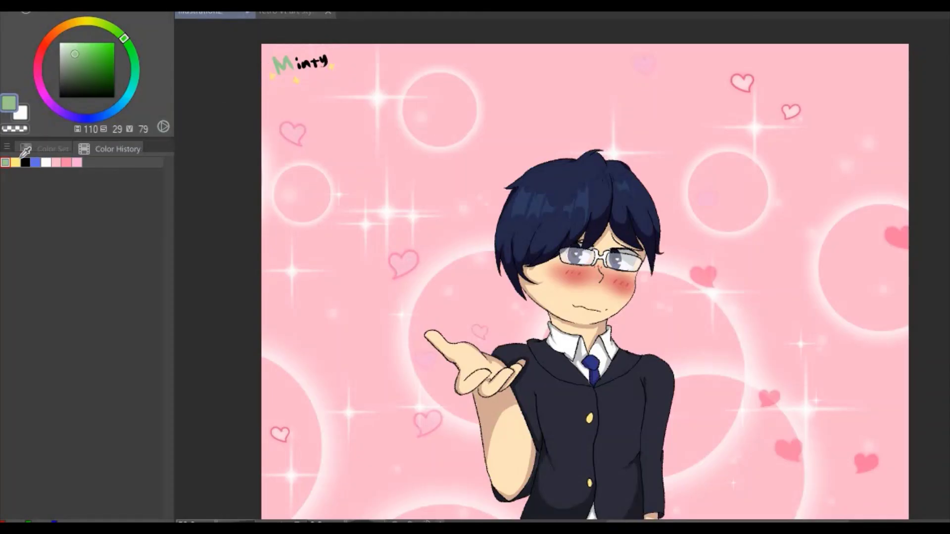
Lower the opacity of the signature layer, Layer 7, so the signature is faint.
scroll(92, 248, "down", 5)
mouse_move(124, 225)
left_mouse_down()
mouse_move(100, 228)
mouse_move(119, 225)
left_mouse_up()
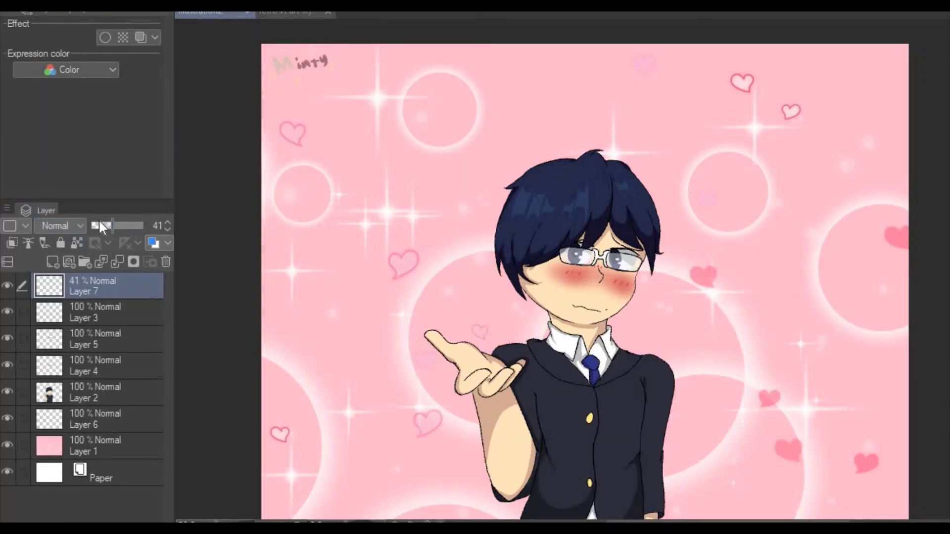
left_click(107, 224)
Merge the signature layer and all layers beneath it down into Layer 1, leaving Paper separate.
left_click(118, 262)
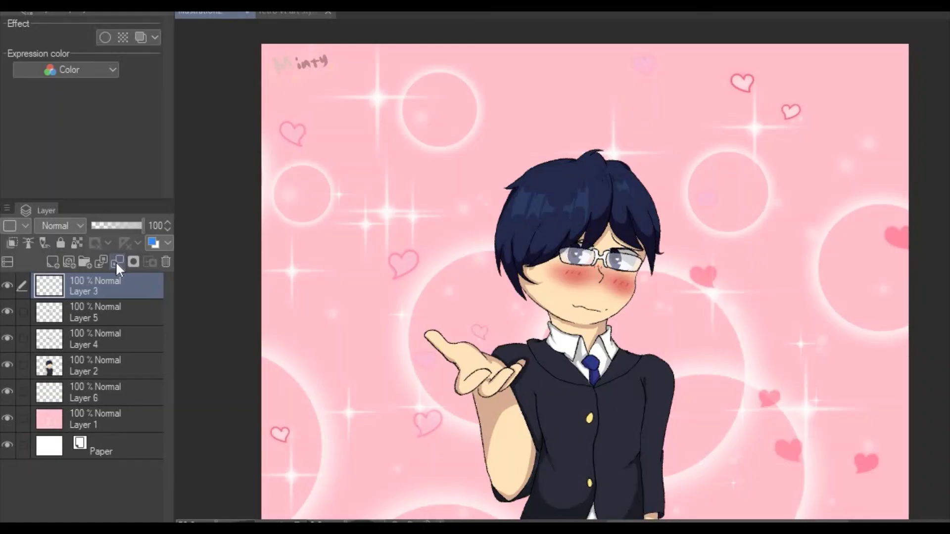
left_click(117, 262)
left_click(117, 262)
left_click(117, 262)
left_click(117, 263)
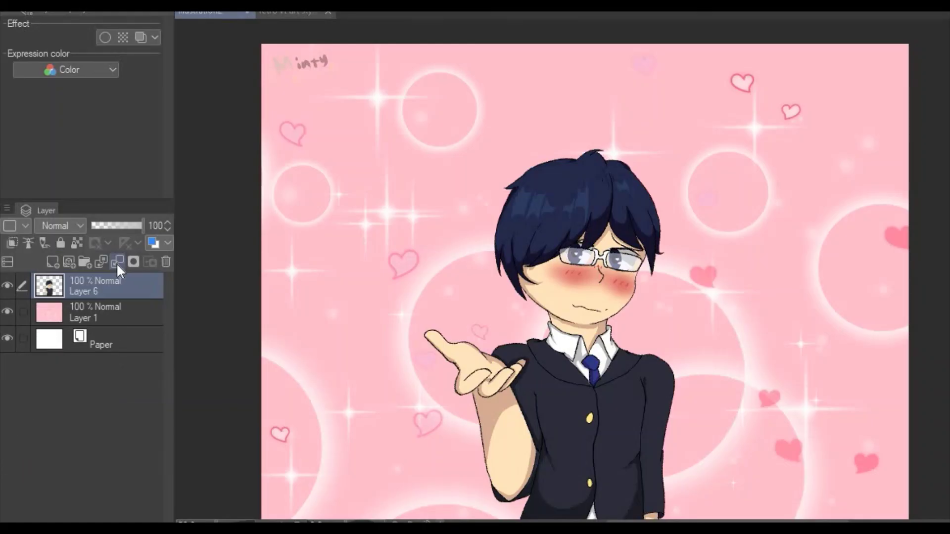
left_click(117, 263)
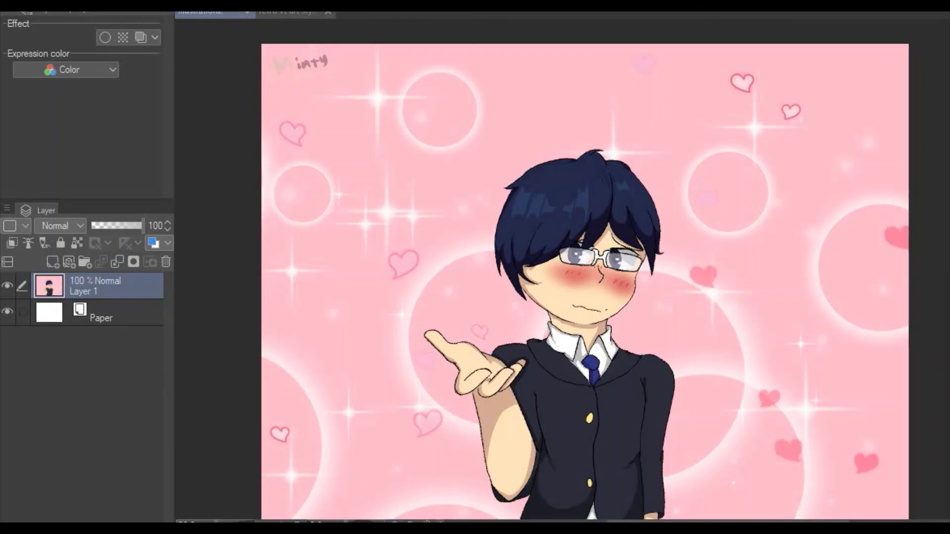
Switch to YouTube, skip the Homestuck Vol.8 - 36 Cascade video ahead to about 12:32, and pause it.
key("alt+Tab")
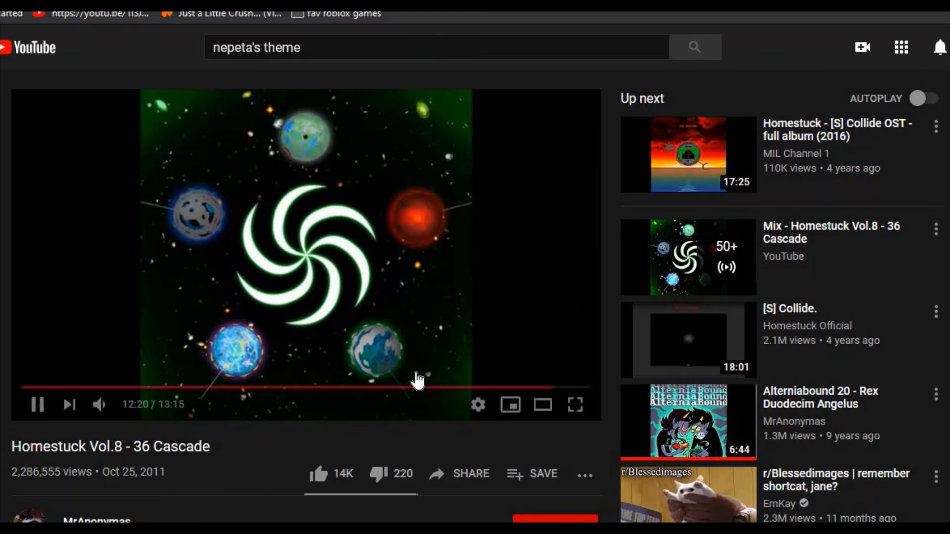
key("space")
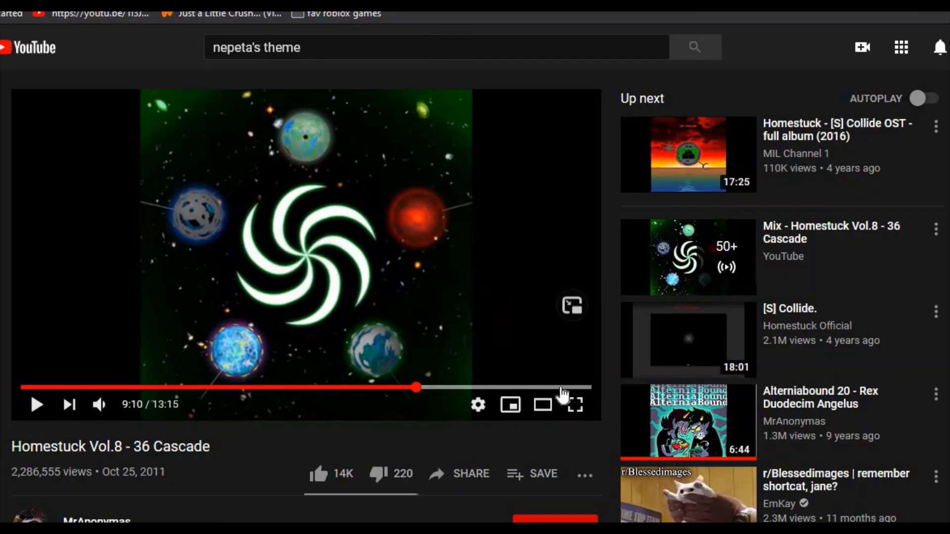
left_click(561, 388)
left_click(506, 336)
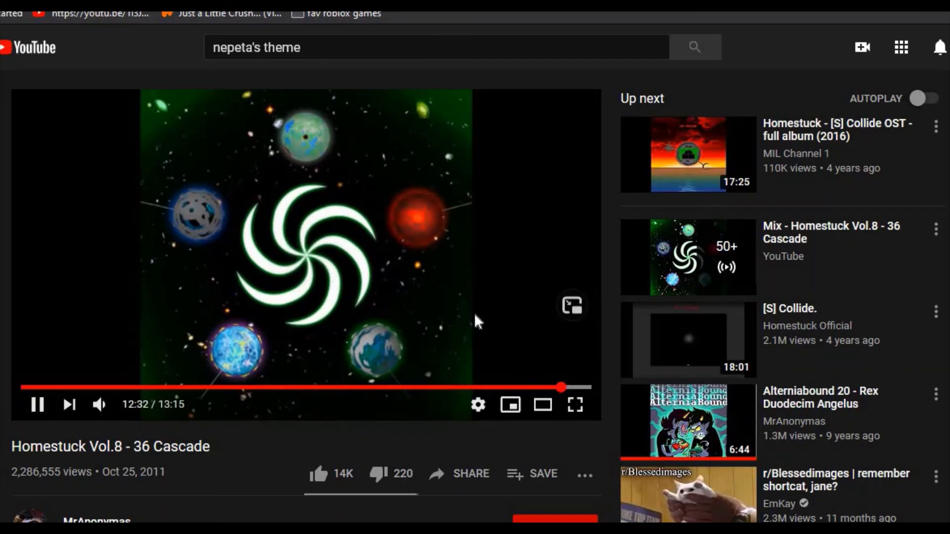
left_click(464, 311)
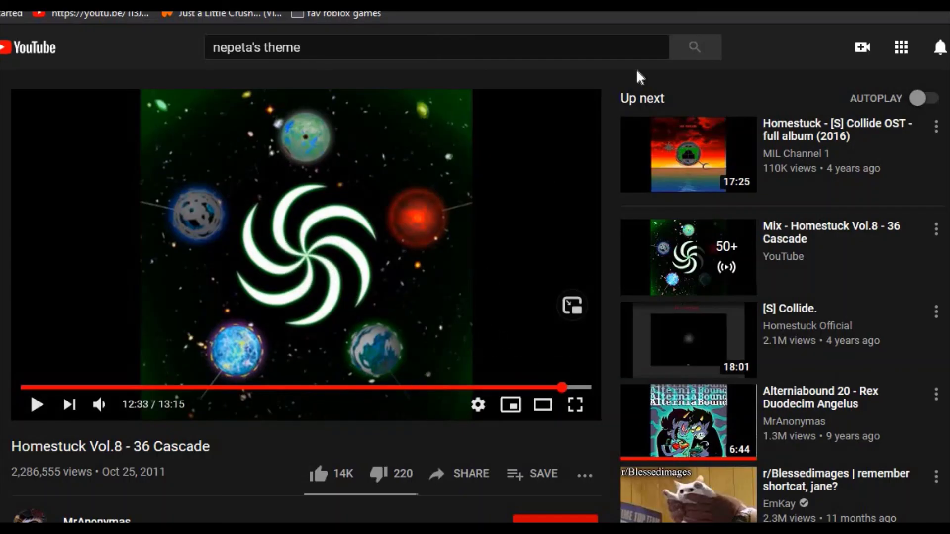